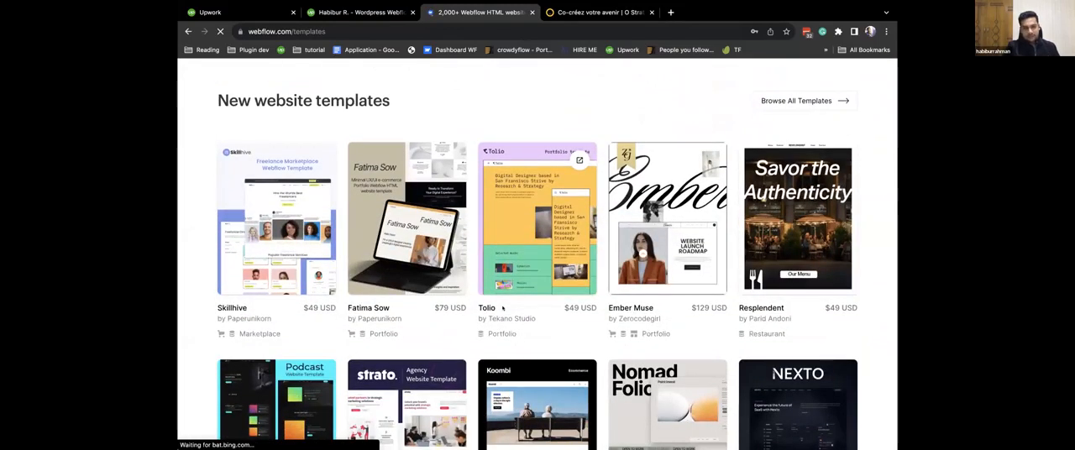
Browse the new website templates in the Webflow marketplace, comparing their designs, prices and categories.
scroll(502, 309, "down", 1)
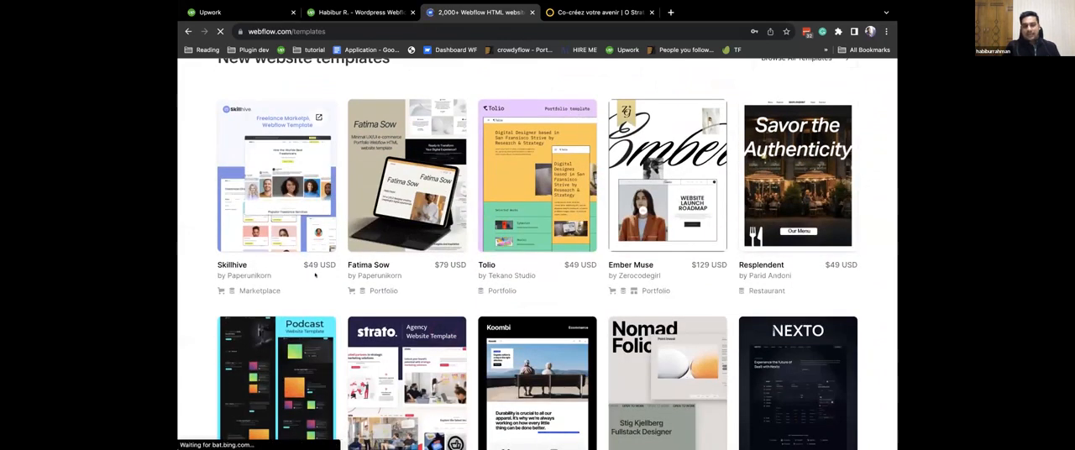
scroll(454, 275, "down", 3)
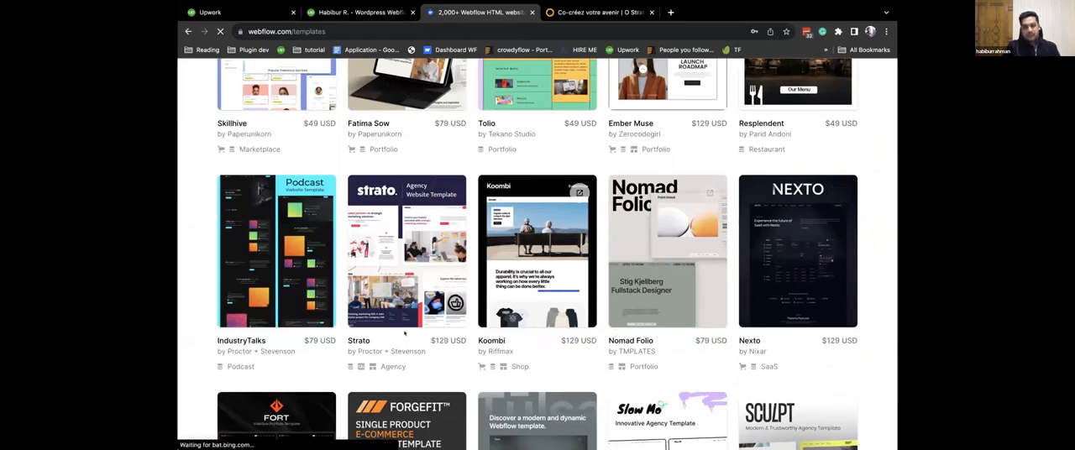
scroll(404, 333, "down", 3)
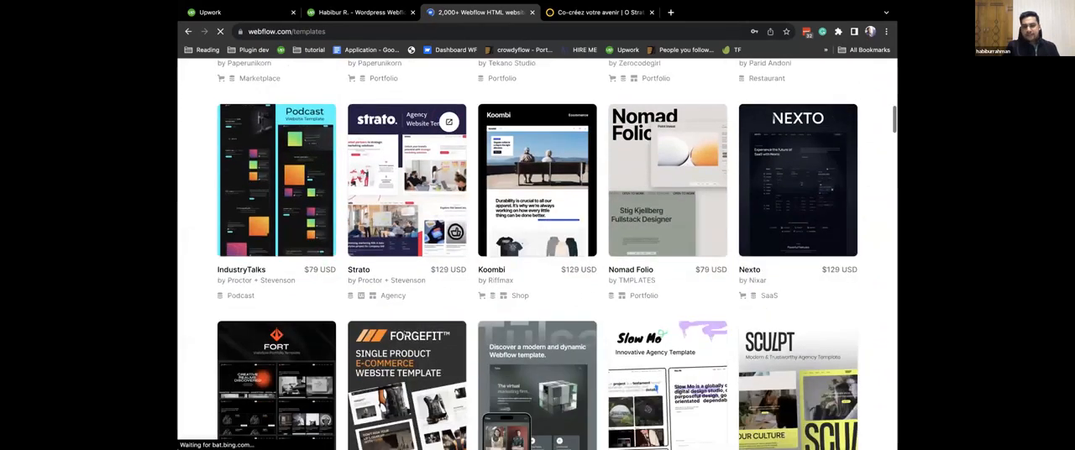
scroll(404, 333, "down", 1)
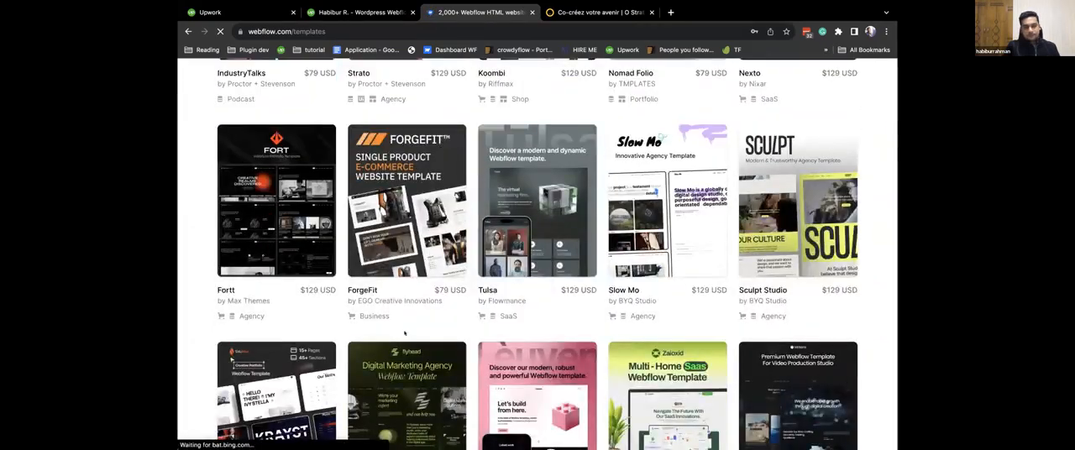
scroll(404, 333, "down", 3)
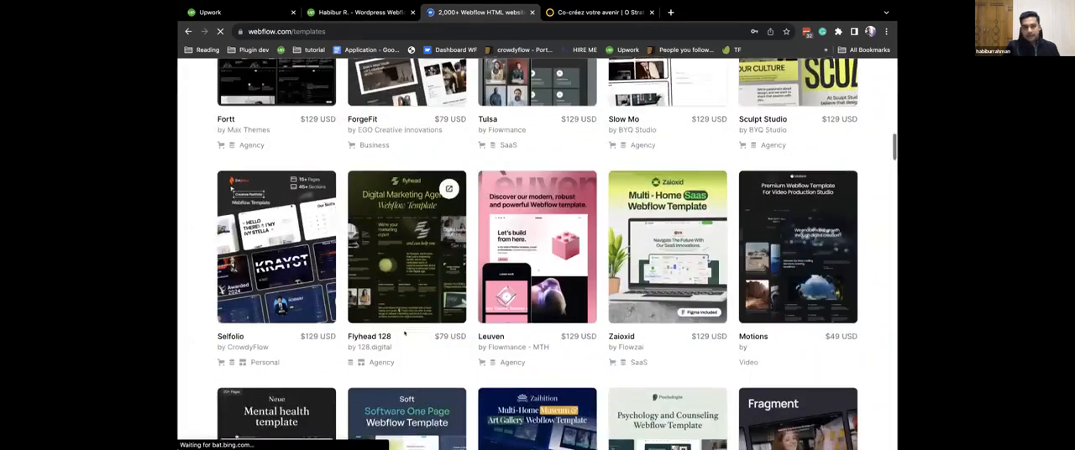
scroll(404, 334, "down", 3)
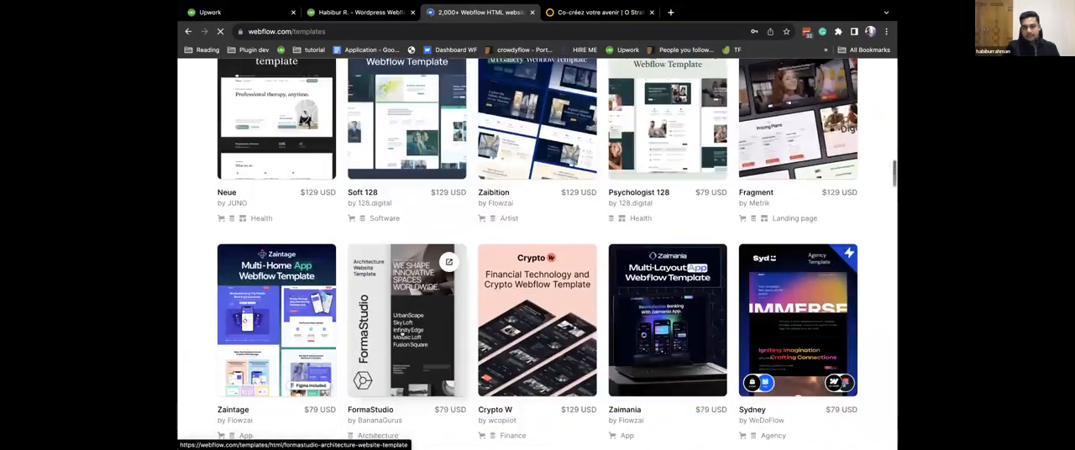
scroll(402, 334, "down", 3)
scroll(402, 334, "up", 1)
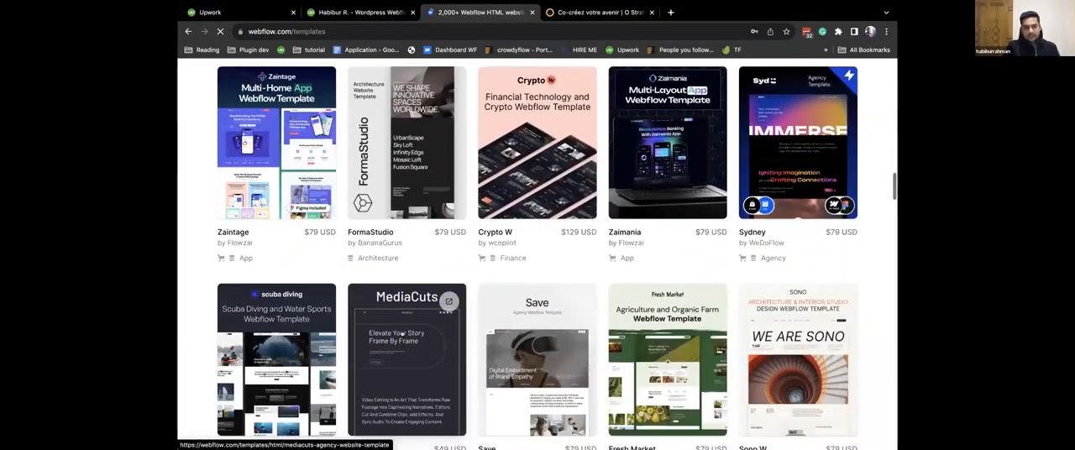
scroll(404, 334, "down", 5)
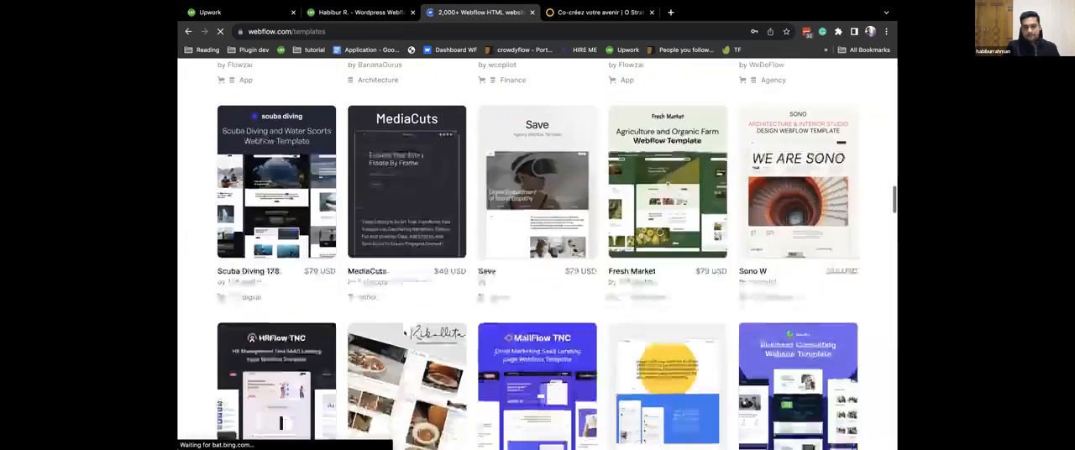
scroll(402, 334, "down", 3)
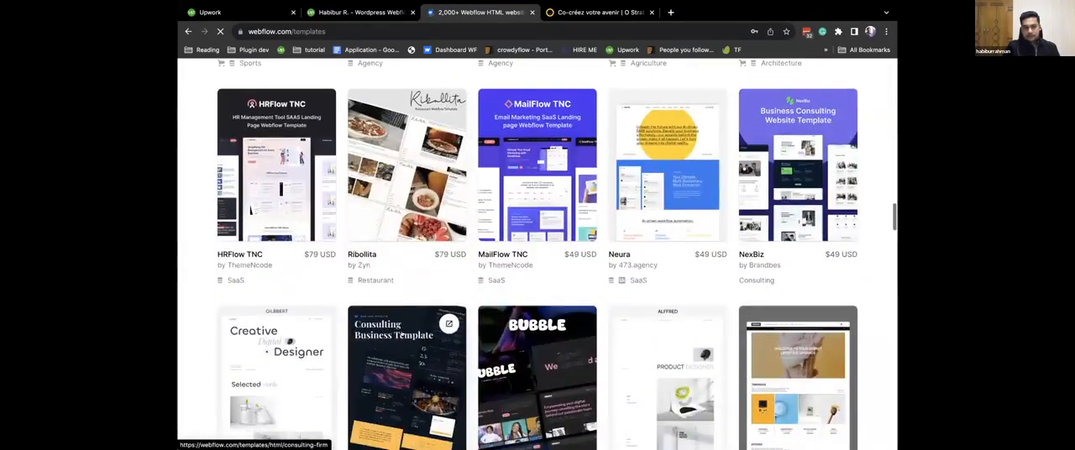
scroll(402, 334, "up", 5)
scroll(401, 333, "up", 15)
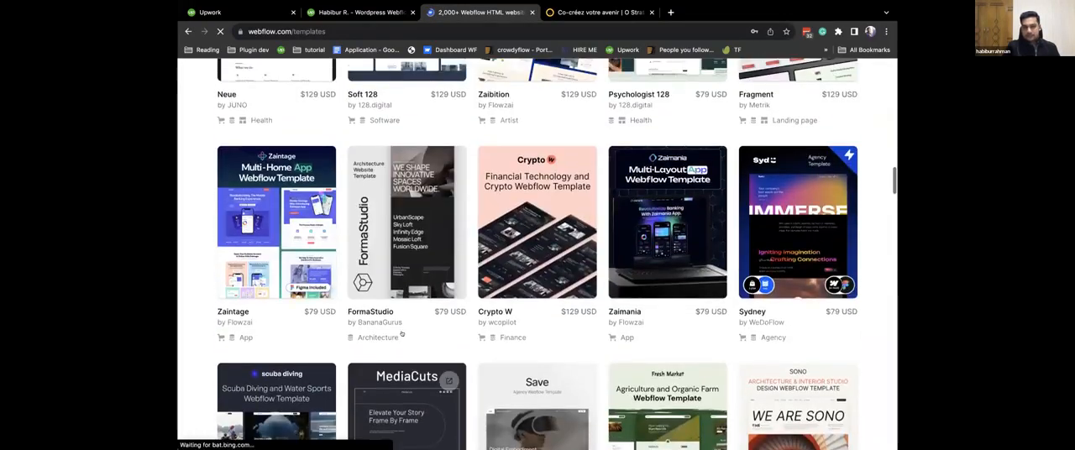
scroll(402, 333, "down", 8)
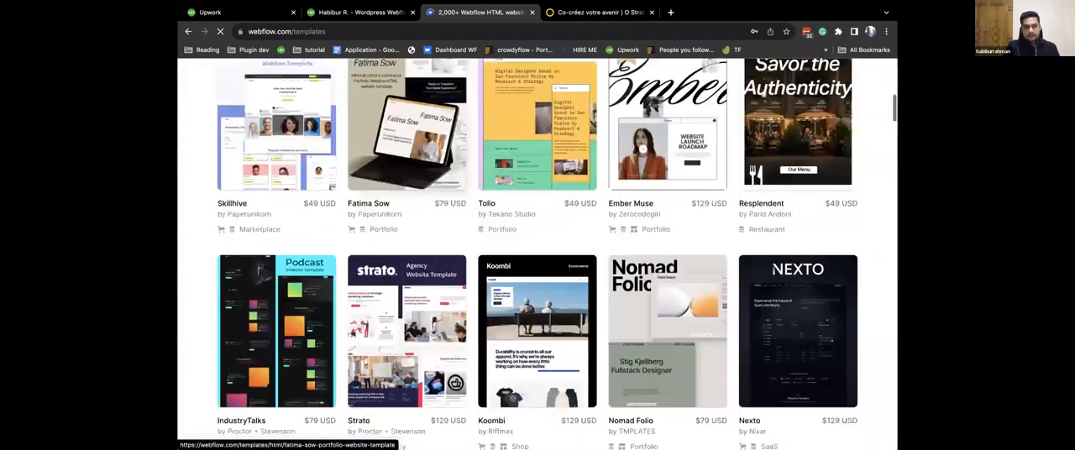
scroll(402, 333, "up", 2)
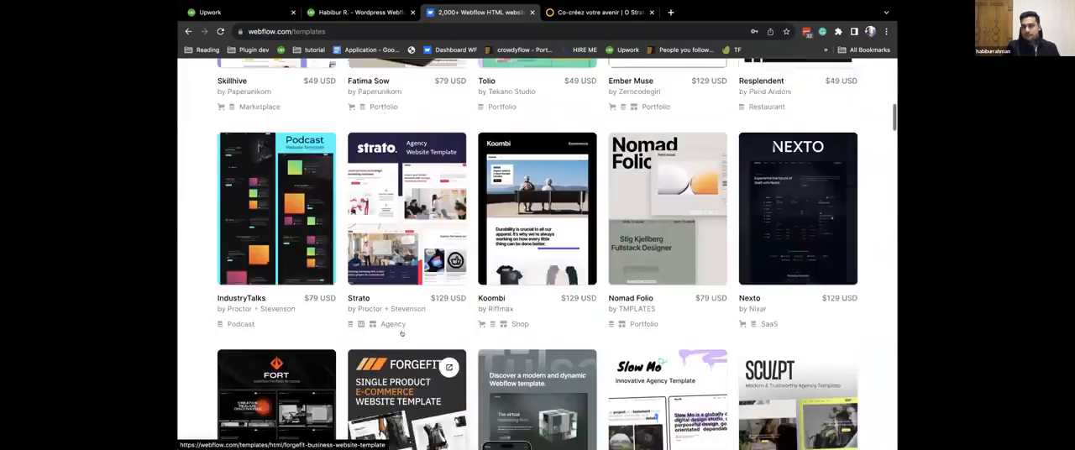
scroll(402, 333, "down", 5)
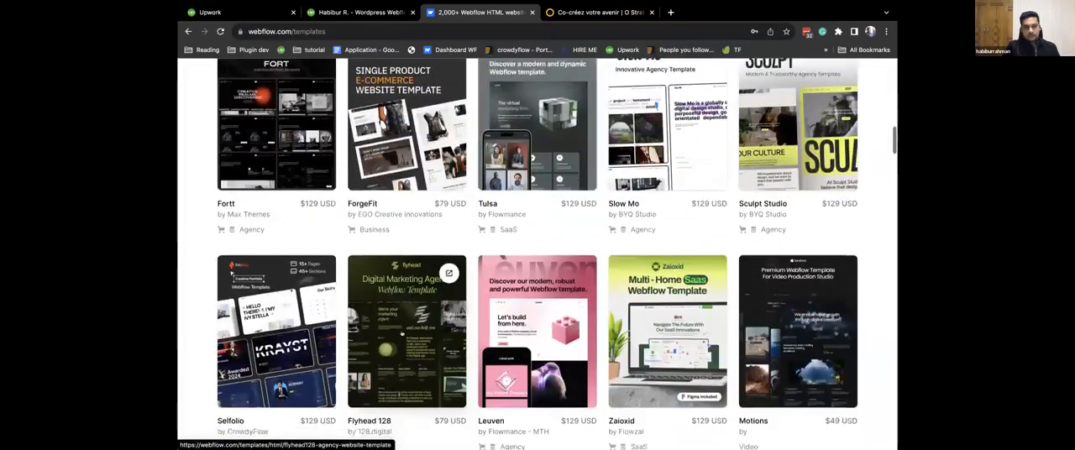
scroll(402, 335, "down", 1)
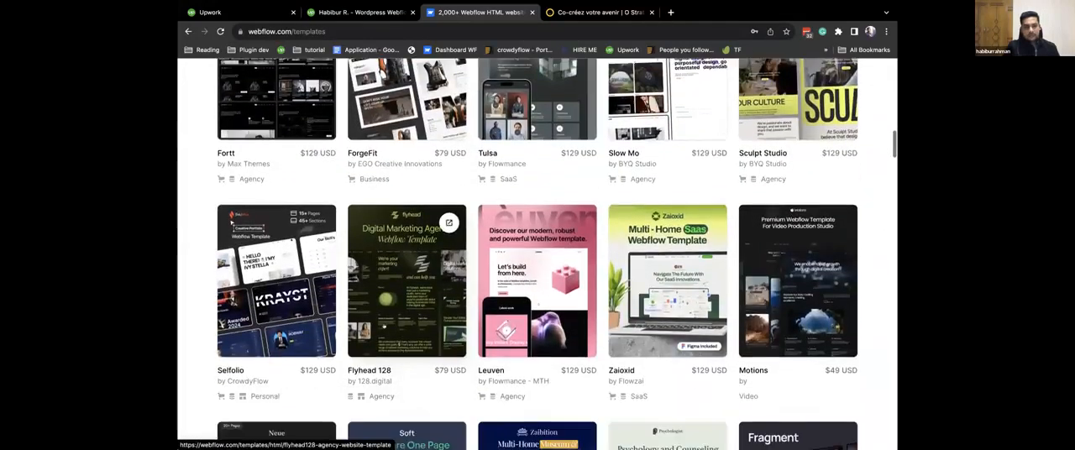
Open the Selfolio template's listing in a new tab and launch its live preview in the browser.
left_click(233, 371, "super")
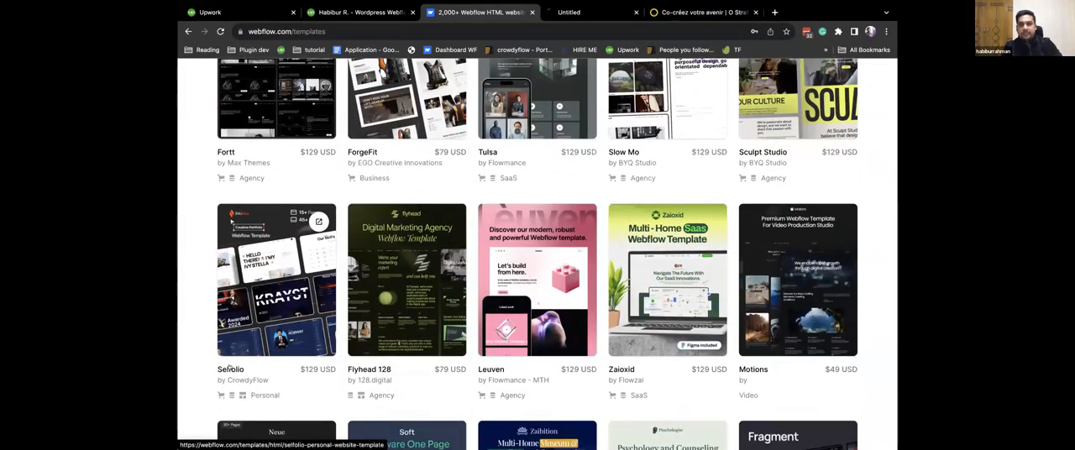
left_click(595, 12)
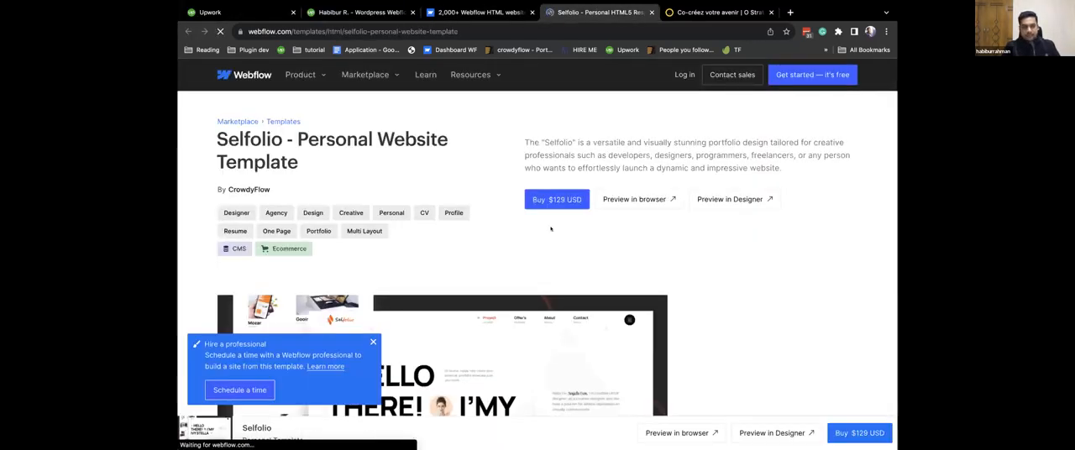
scroll(518, 357, "down", 1)
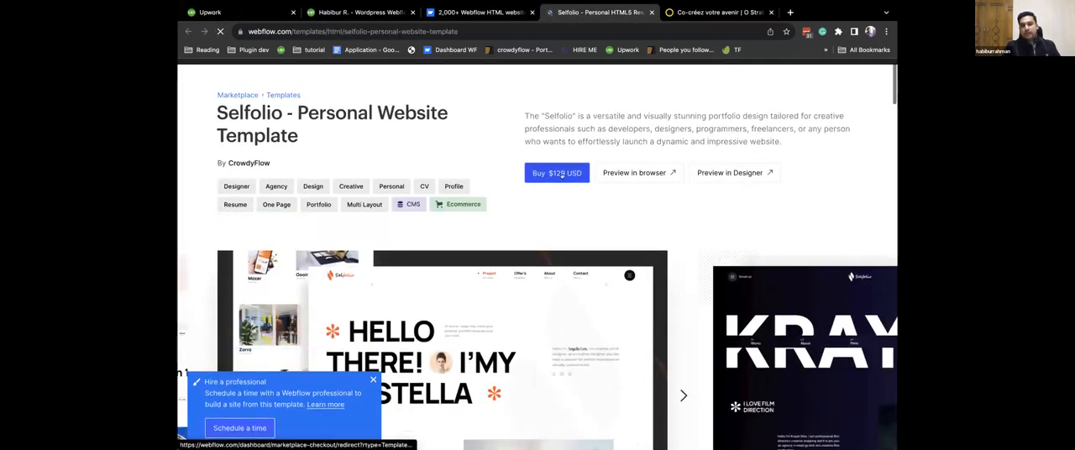
left_click(637, 172)
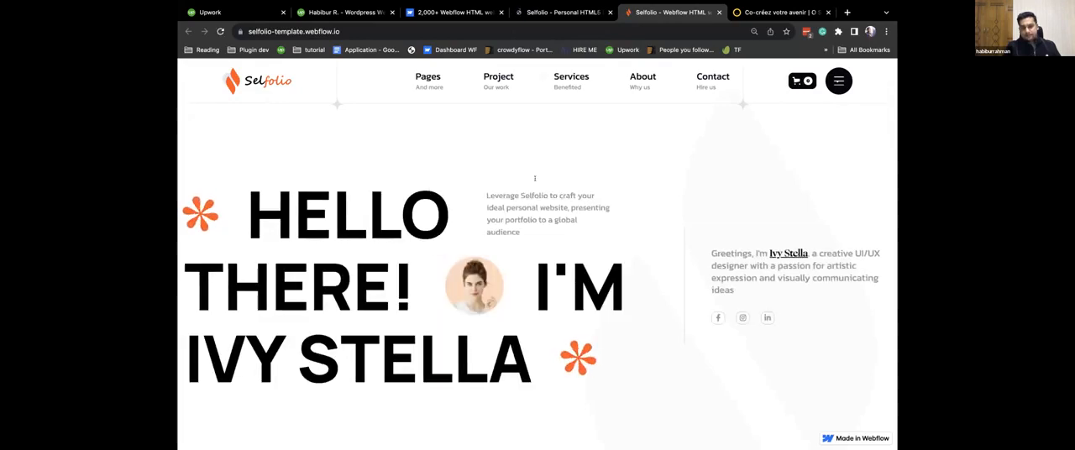
Examine the Selfolio preview's main home page and its Home V2 page.
scroll(534, 211, "down", 4)
scroll(534, 210, "down", 10)
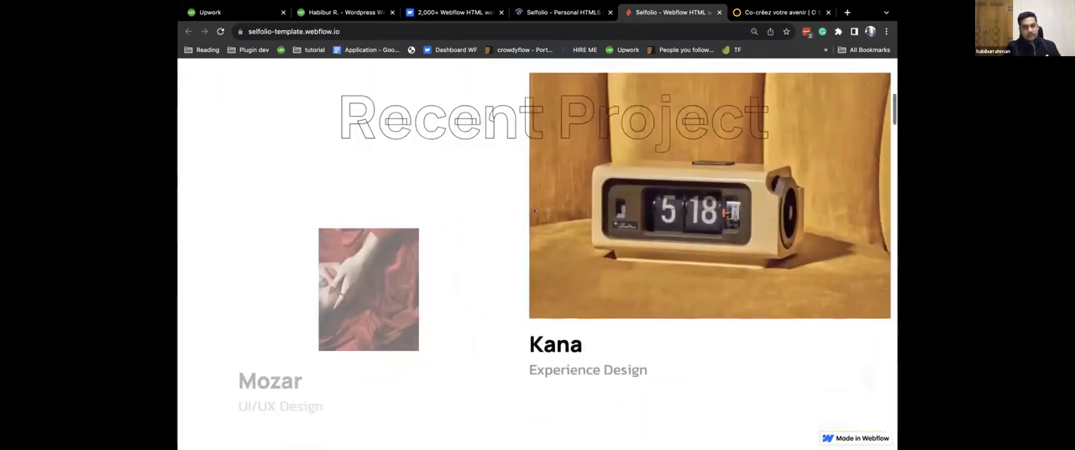
scroll(533, 211, "down", 10)
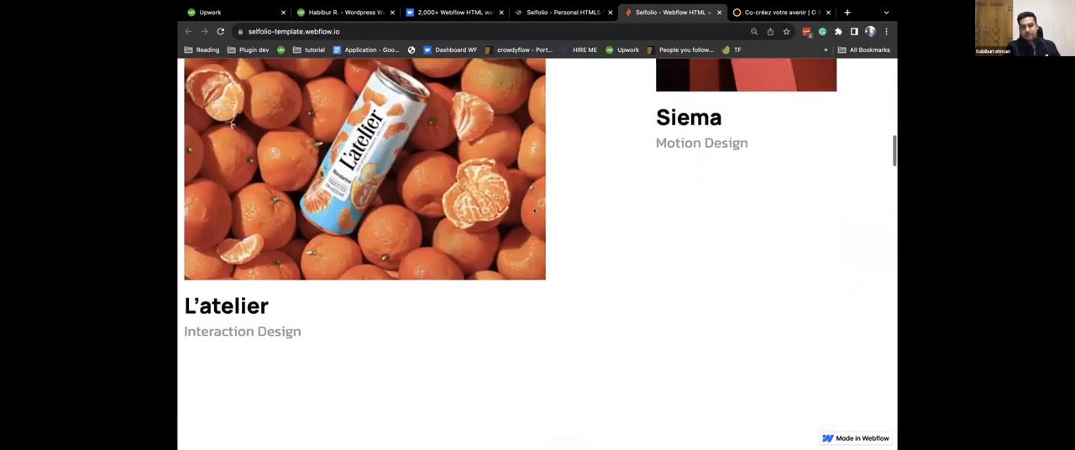
scroll(554, 215, "up", 20)
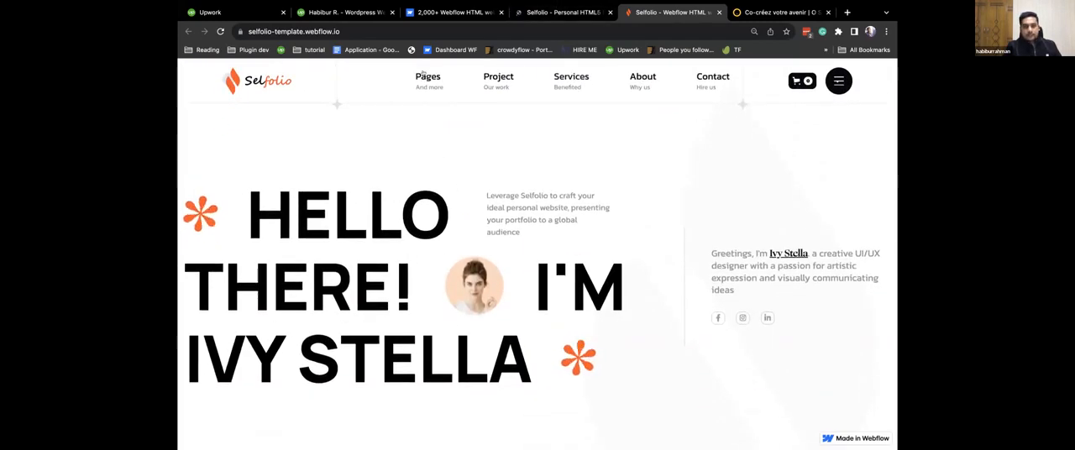
mouse_move(429, 79)
left_click(426, 163)
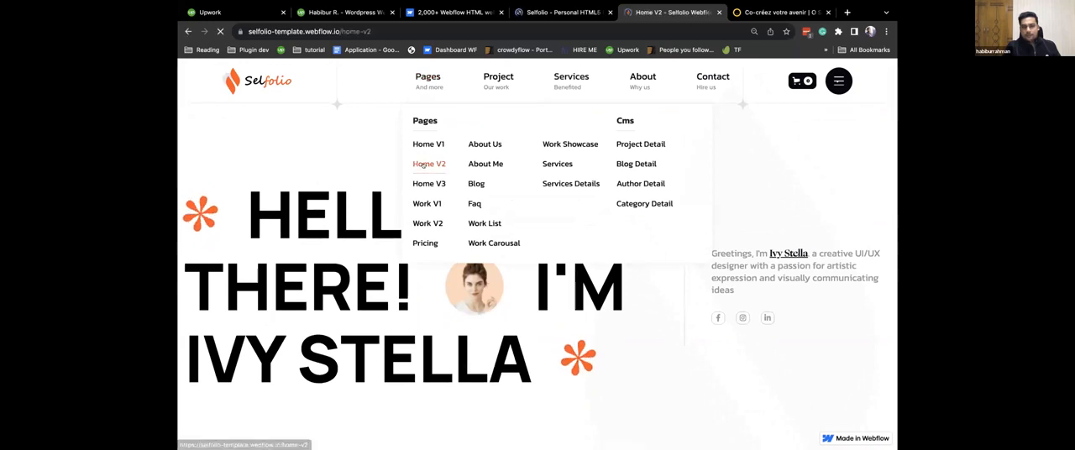
scroll(539, 318, "down", 8)
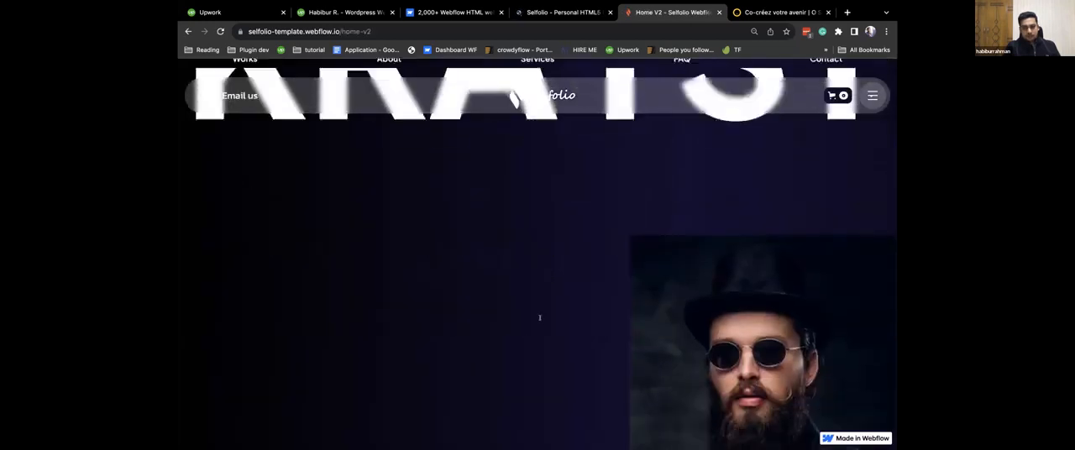
scroll(538, 294, "down", 10)
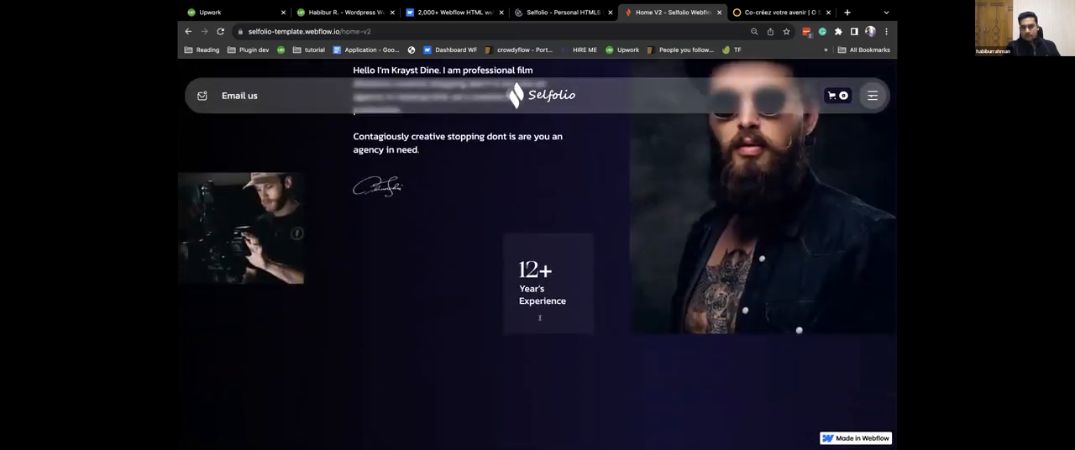
Return to the Selfolio listing, dismiss the Google sign-in prompt and close the freelancer profile tab.
key("ctrl+shift+Tab")
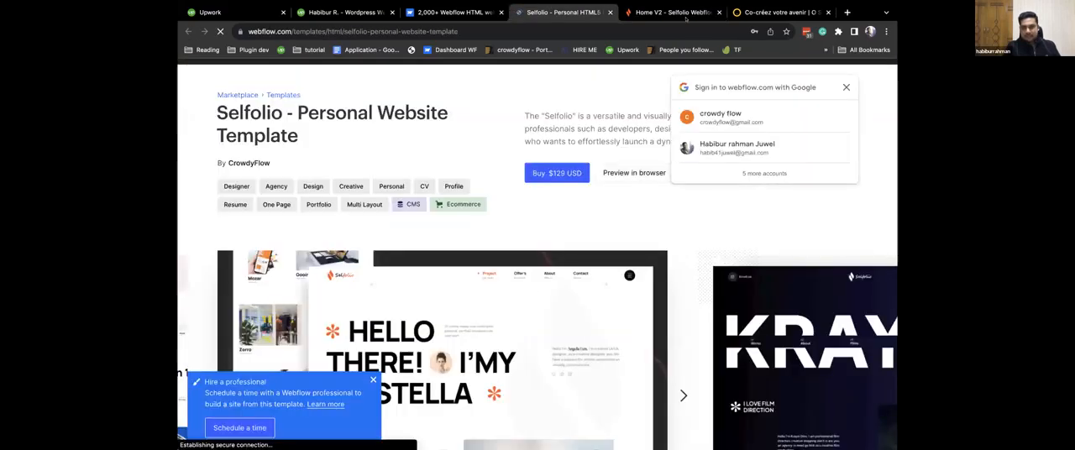
left_click(846, 86)
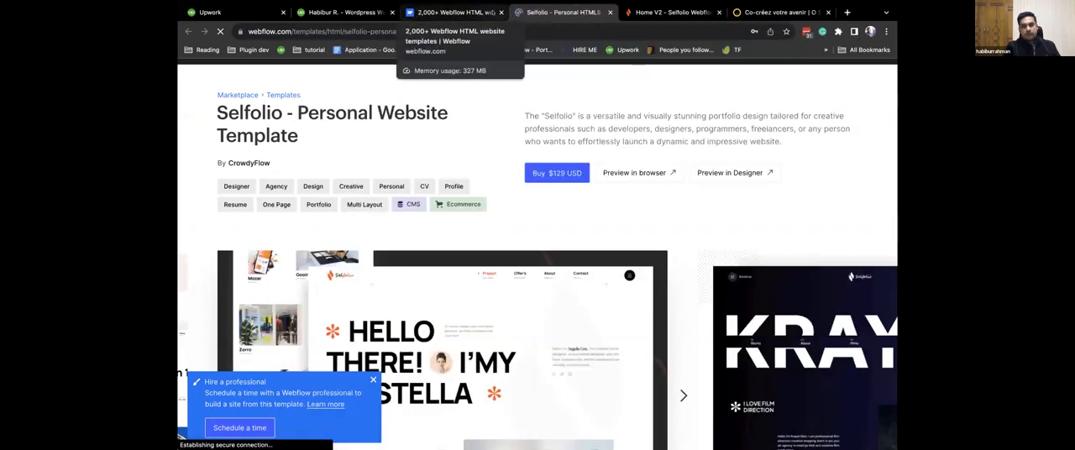
left_click(391, 11)
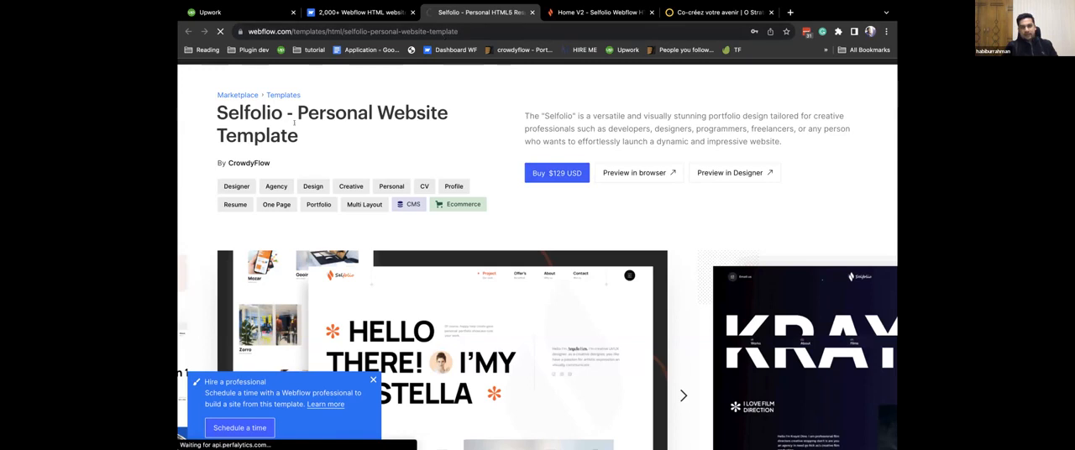
Open CrowdyFlow's designer page from the Selfolio listing and examine the templates it offers, dismissing the Google sign-in prompt.
left_click(244, 164)
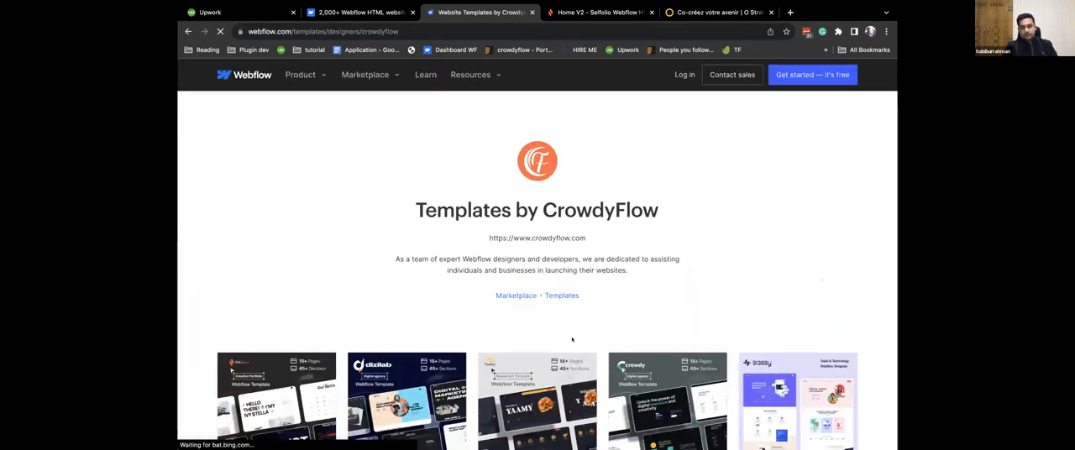
scroll(235, 160, "down", 5)
scroll(509, 118, "up", 4)
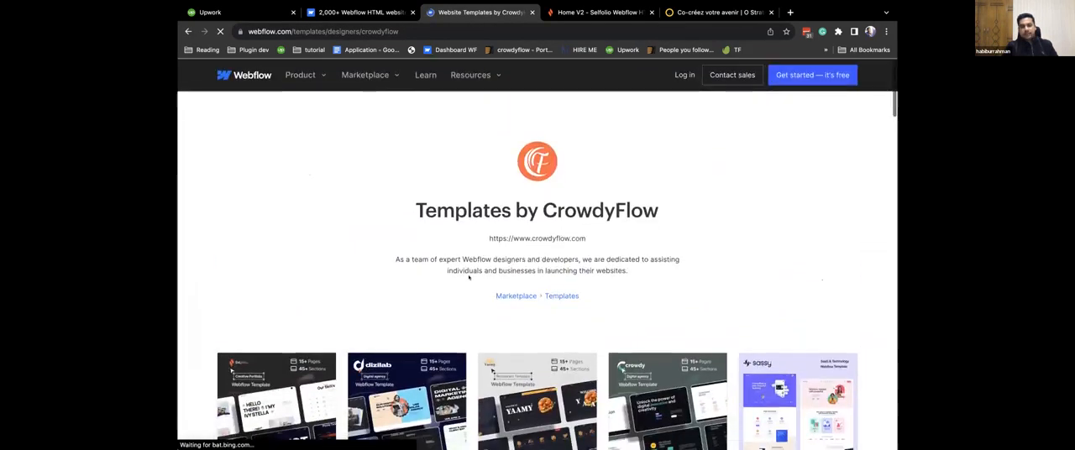
scroll(526, 232, "down", 3)
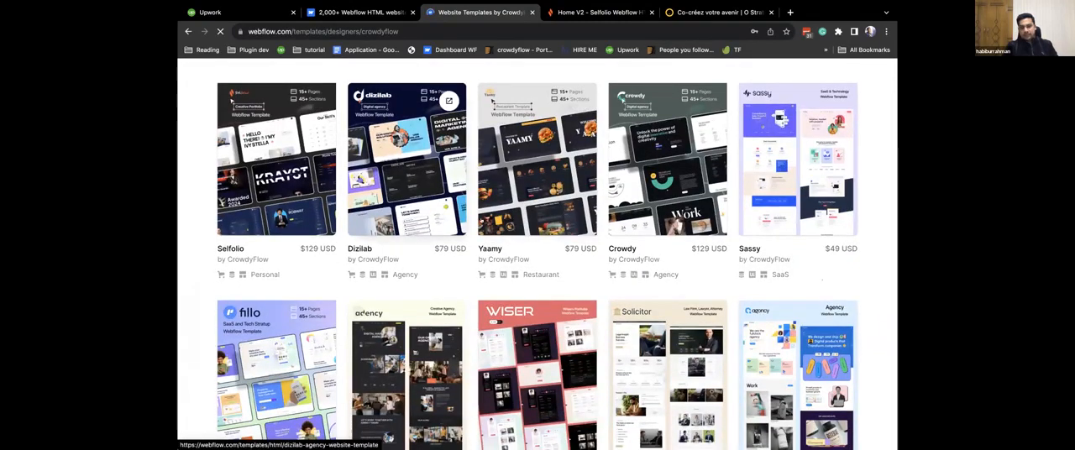
scroll(277, 185, "down", 3)
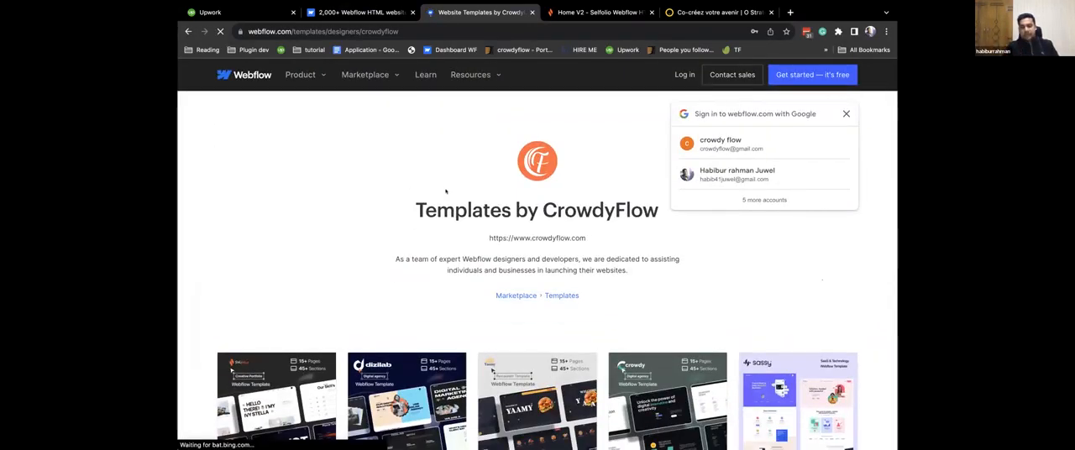
left_click(847, 114)
scroll(534, 276, "down", 1)
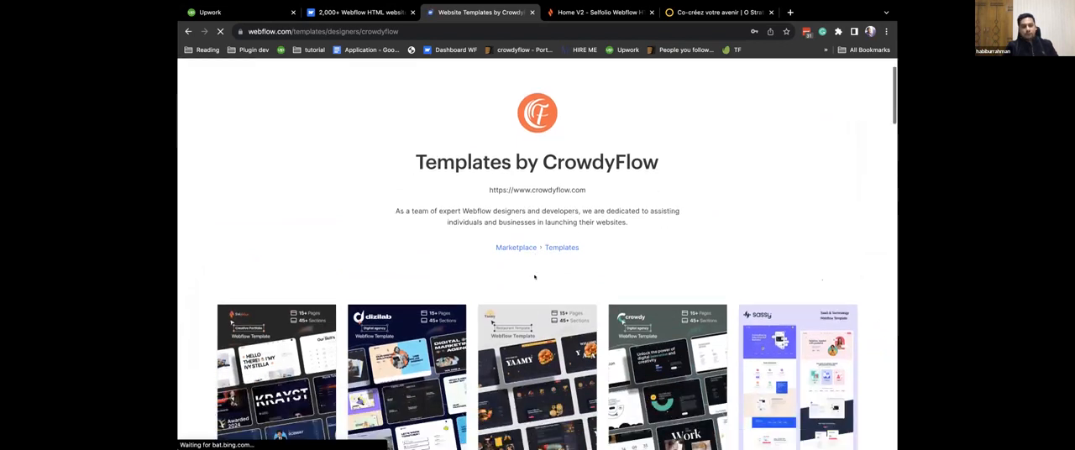
scroll(522, 286, "down", 2)
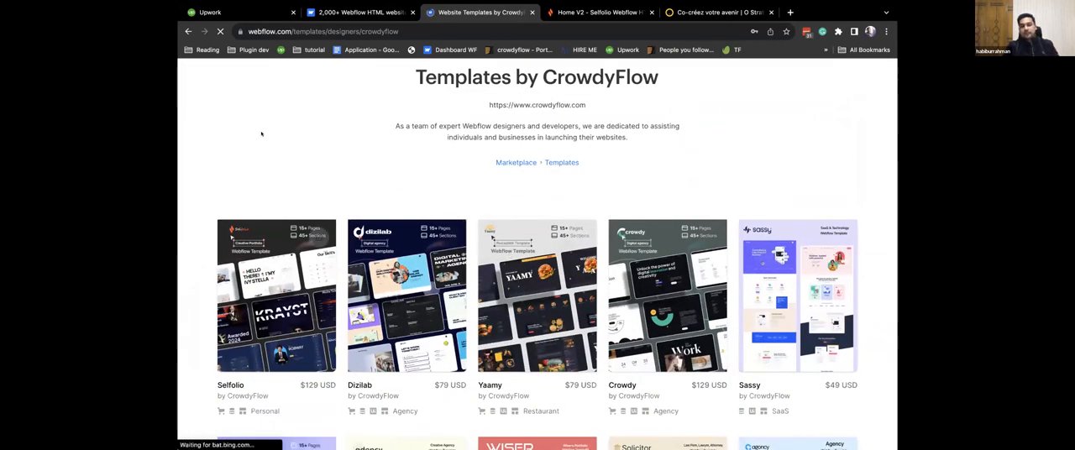
scroll(413, 324, "up", 2)
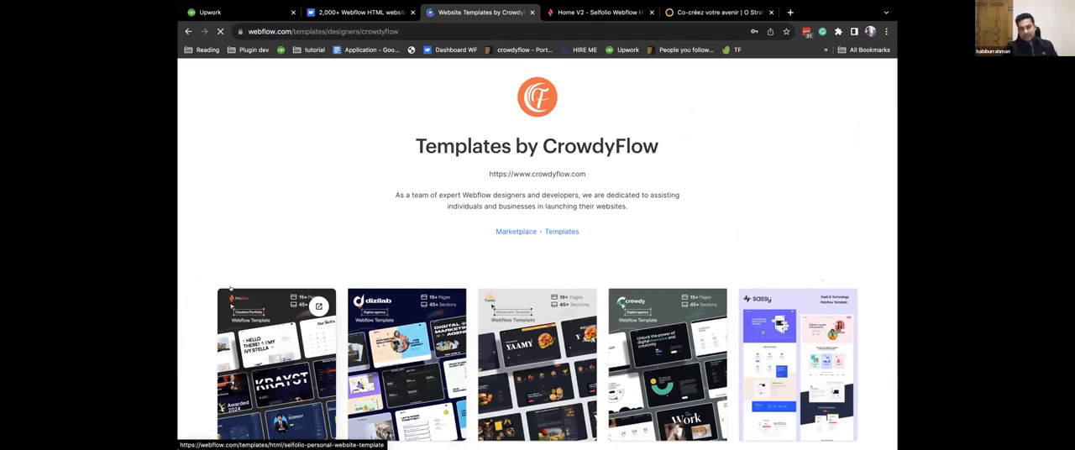
scroll(230, 289, "down", 2)
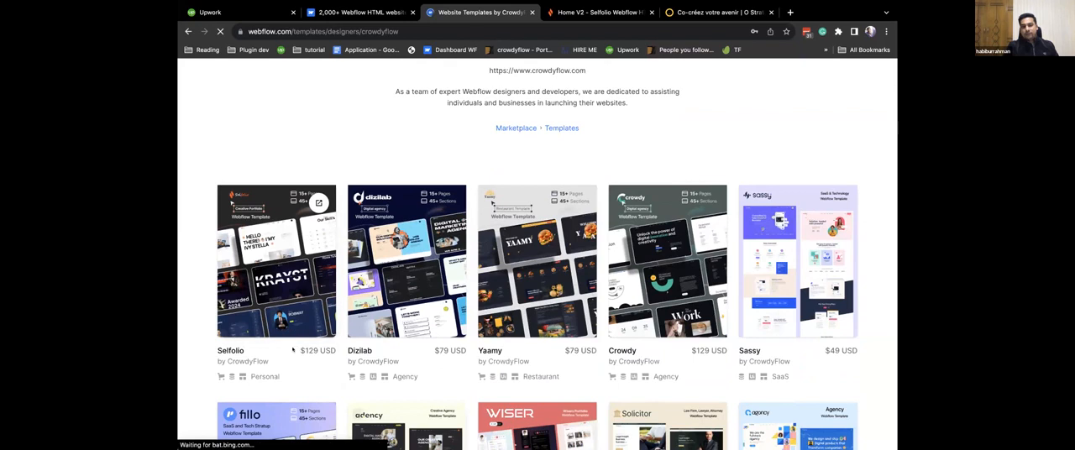
Highlight and compare the Selfolio and Dizilab prices on CrowdyFlow's template page.
left_click_drag(299, 345, 320, 352)
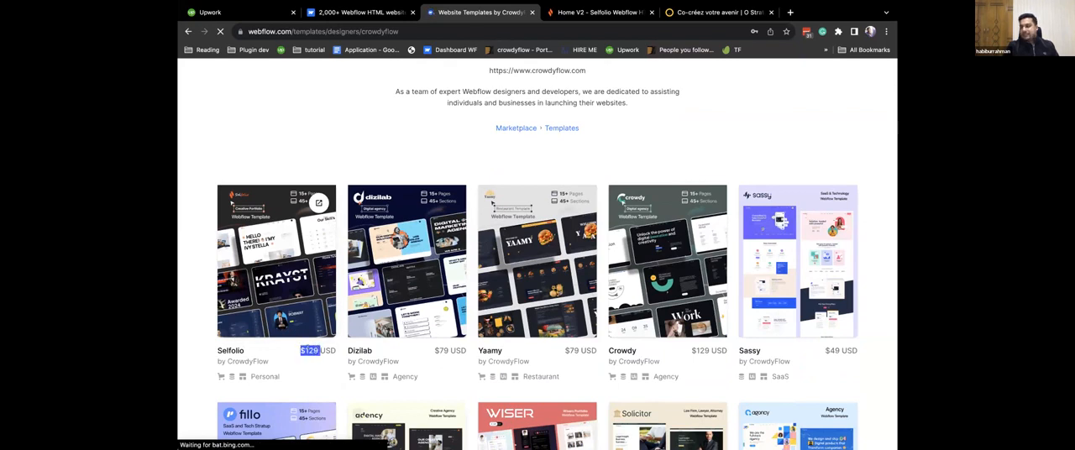
left_click_drag(434, 345, 451, 351)
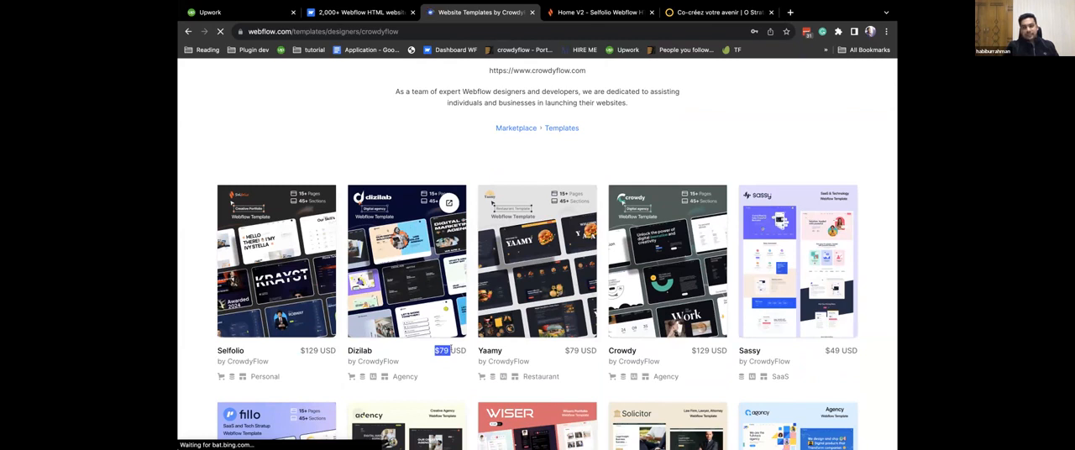
scroll(450, 348, "up", 1)
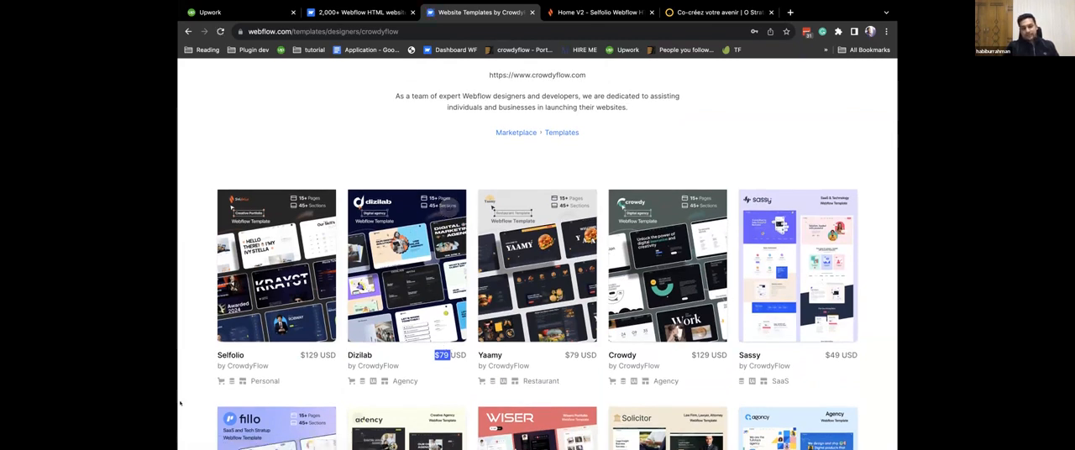
left_click(304, 355)
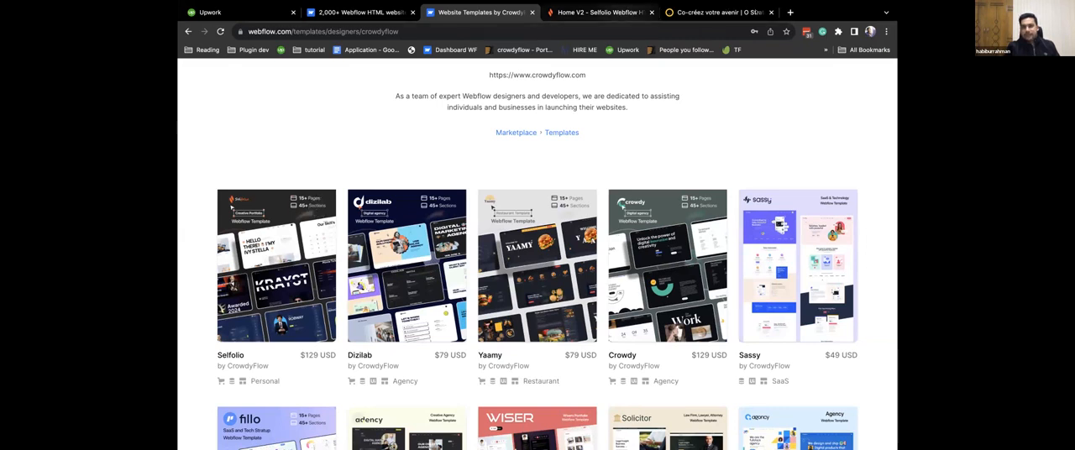
Replace the O Strategies page with the bookmarked ThemeForest following page and open crowdyflow's portfolio there.
key("ctrl+Tab")
key("ctrl+Tab")
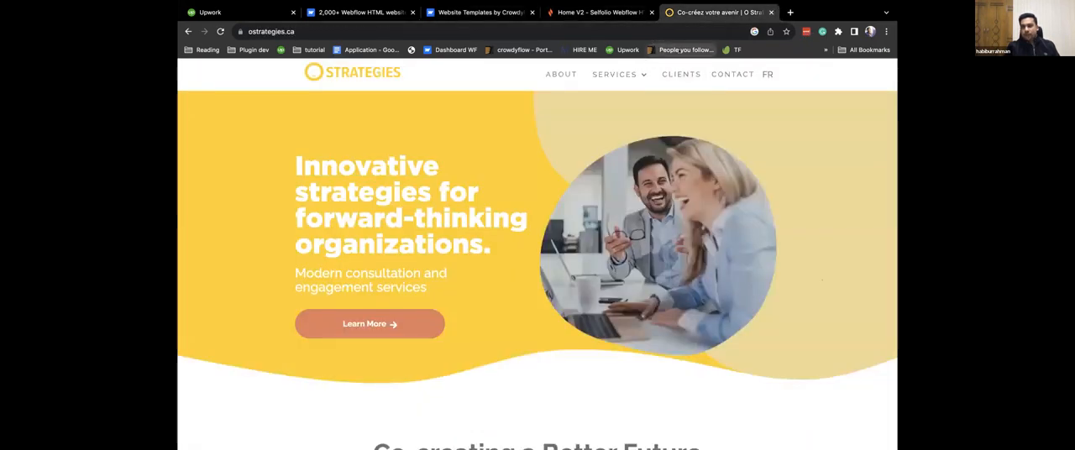
left_click(678, 50)
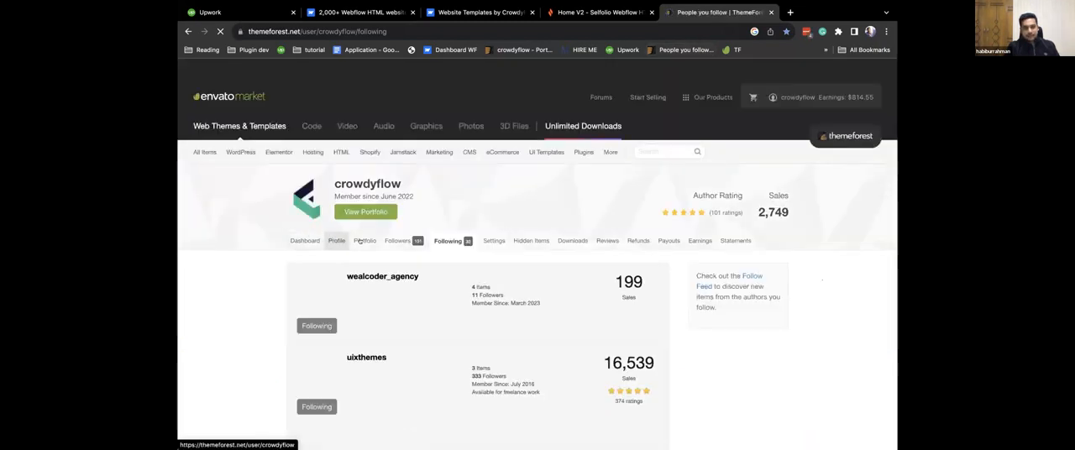
left_click(364, 241)
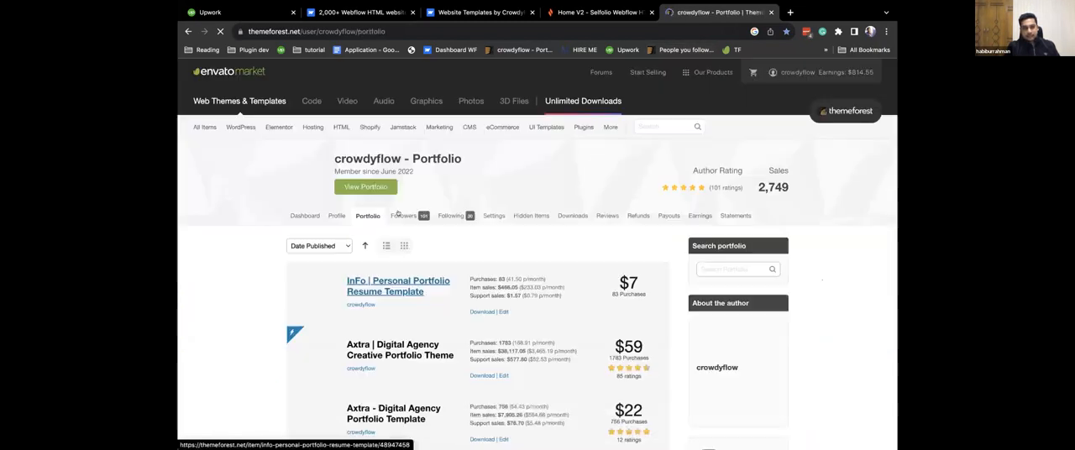
Open the InFo and Axtra WordPress theme listings from the portfolio and check Axtra's regular license price.
scroll(376, 317, "down", 1)
left_click(384, 254)
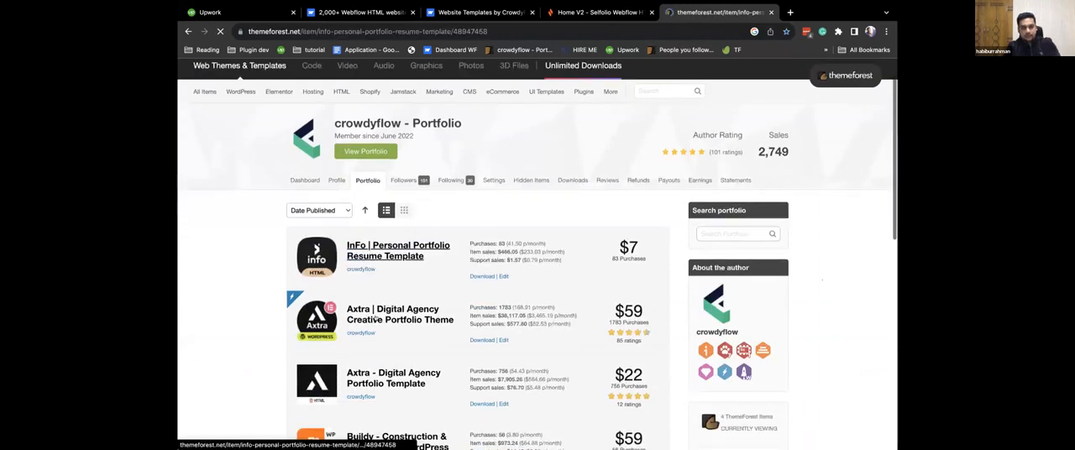
left_click(377, 316, "super")
left_click(189, 32)
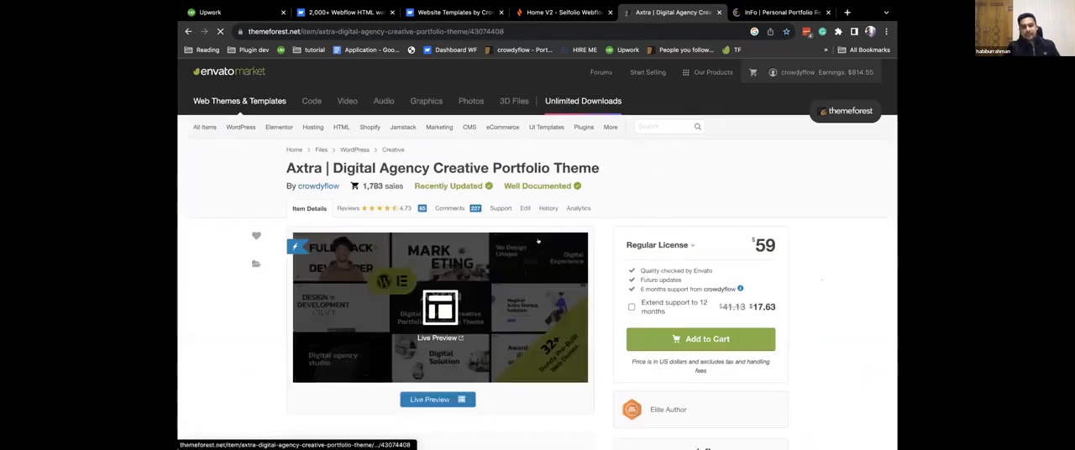
left_click_drag(776, 240, 750, 236)
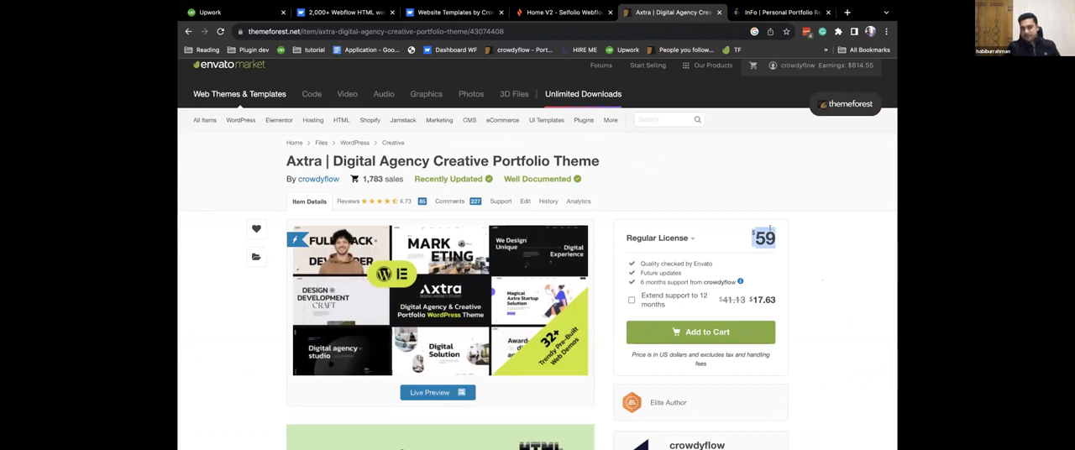
left_click(770, 228)
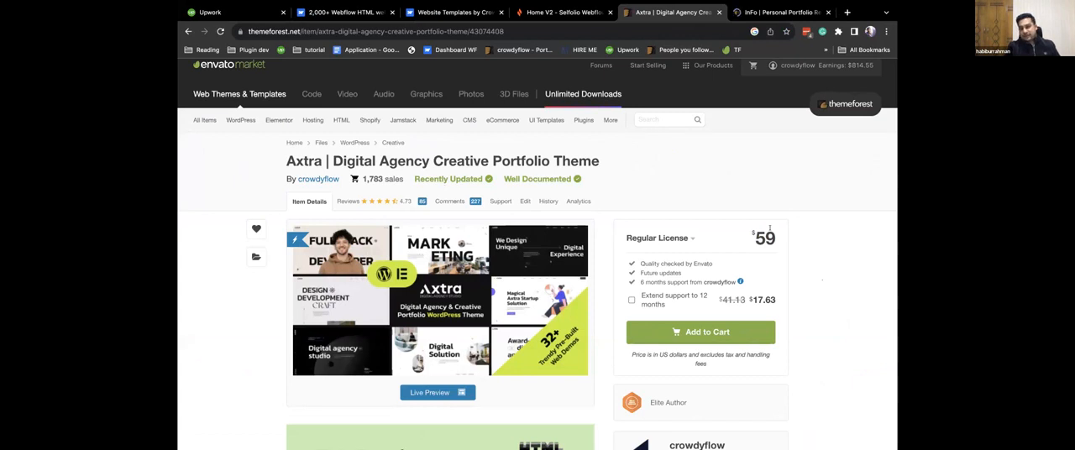
left_click(758, 230)
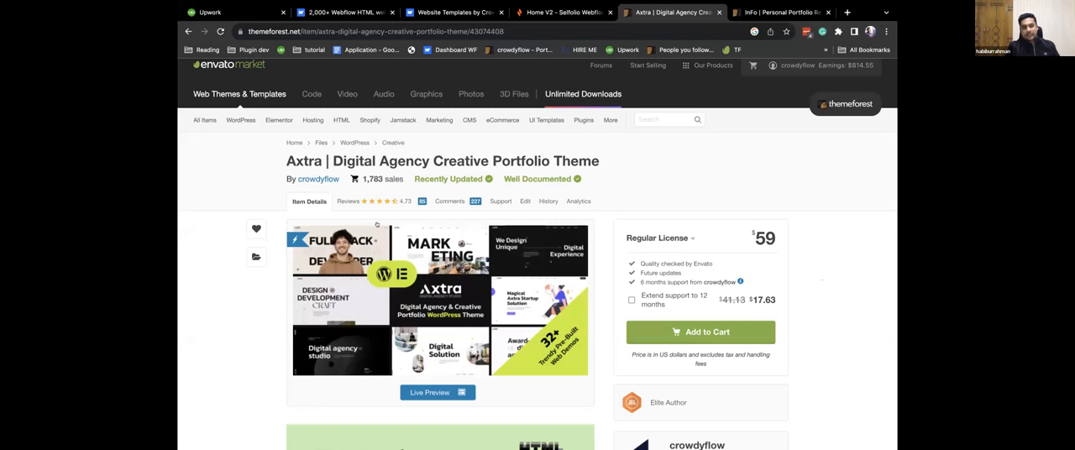
Return to CrowdyFlow's Webflow template page and close the Selfolio preview, Axtra and InFo tabs.
left_click(559, 11)
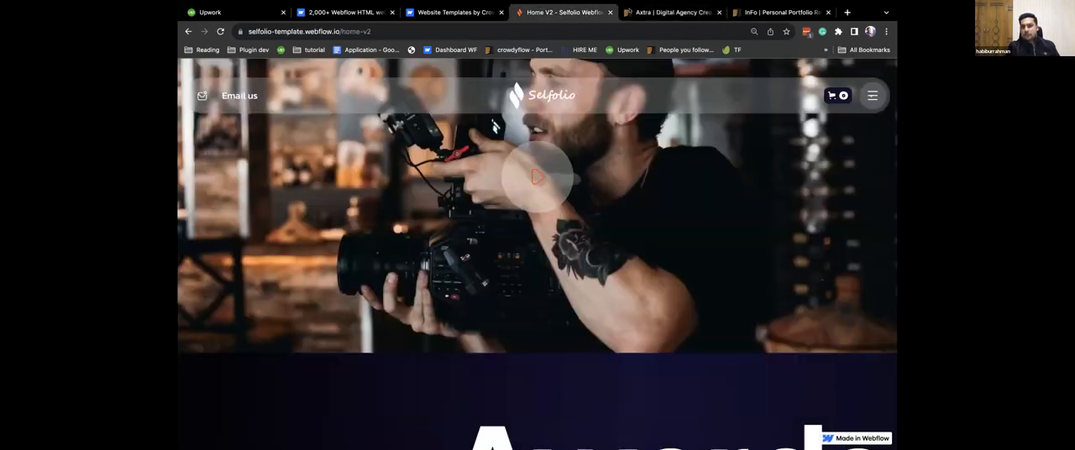
left_click(454, 12)
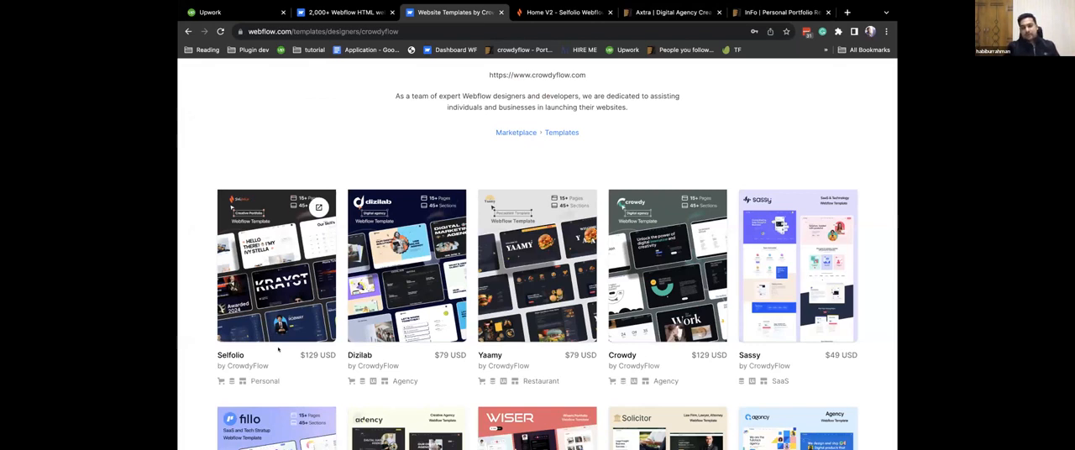
left_click(610, 11)
left_click(610, 12)
left_click(610, 12)
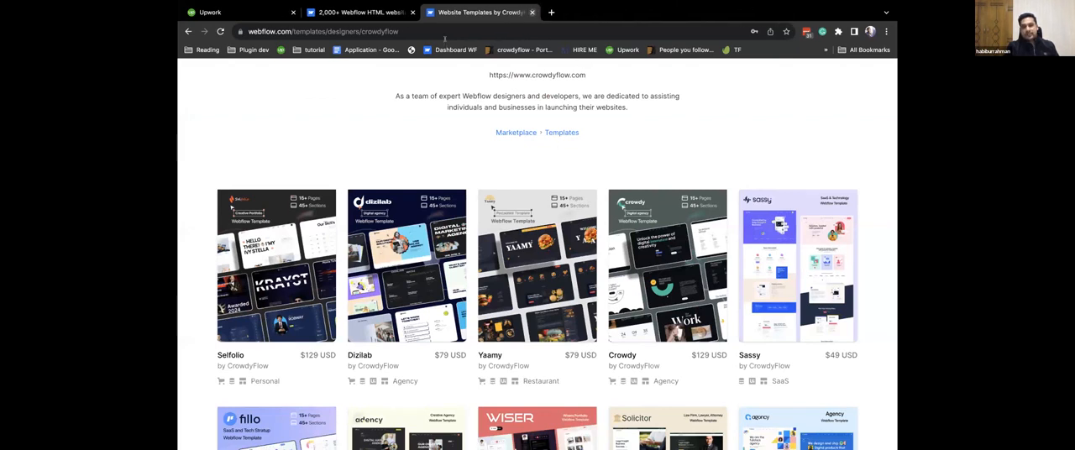
Close the CrowdyFlow template page and load experts.webflow.com/browse in a new tab.
key("ctrl+w")
left_click(433, 11)
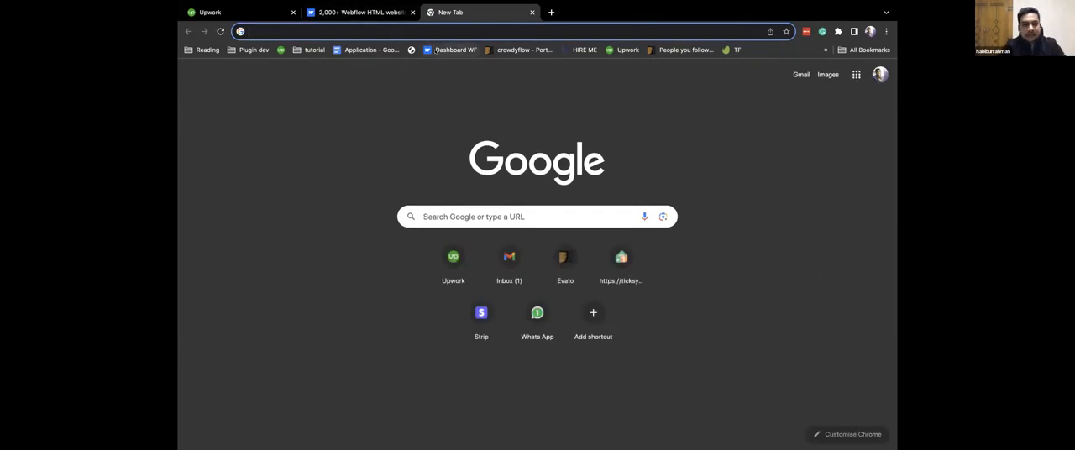
type("experts.webflow.com/browse")
key("Return")
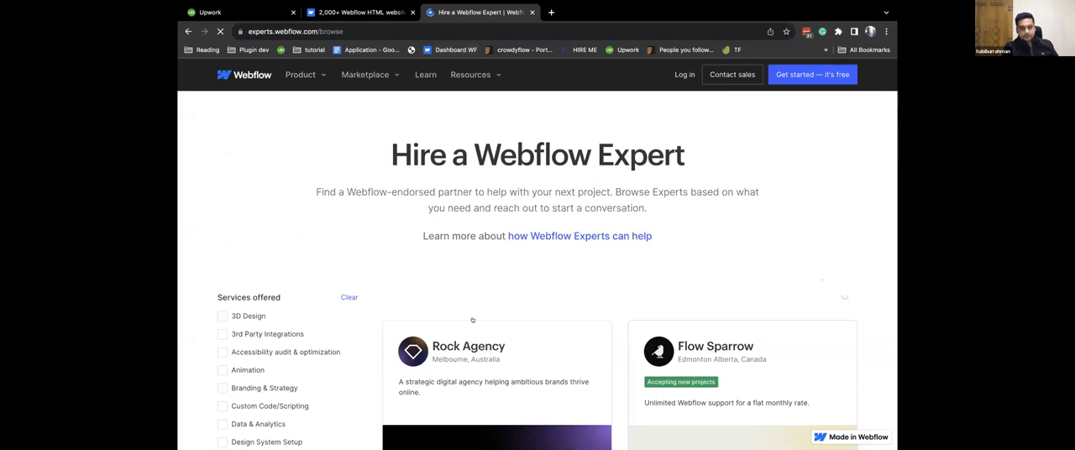
Look through the Webflow Experts listing and its filters, and filter the experts by location Bangladesh.
scroll(472, 320, "down", 7)
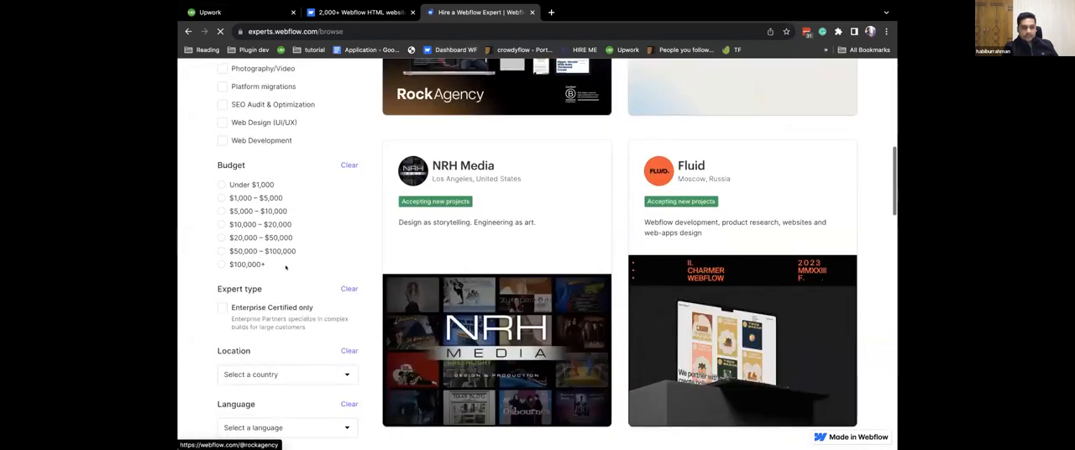
scroll(285, 268, "down", 1)
scroll(286, 268, "up", 8)
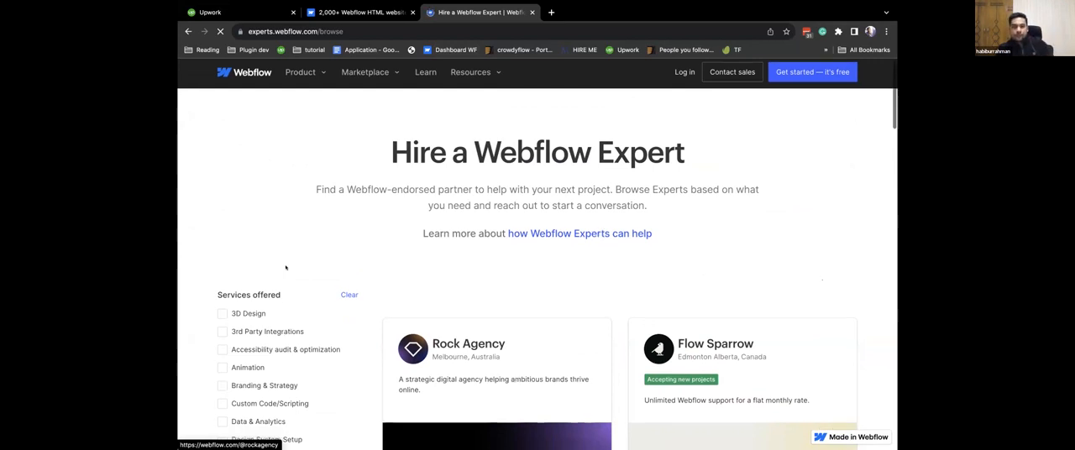
scroll(286, 267, "down", 10)
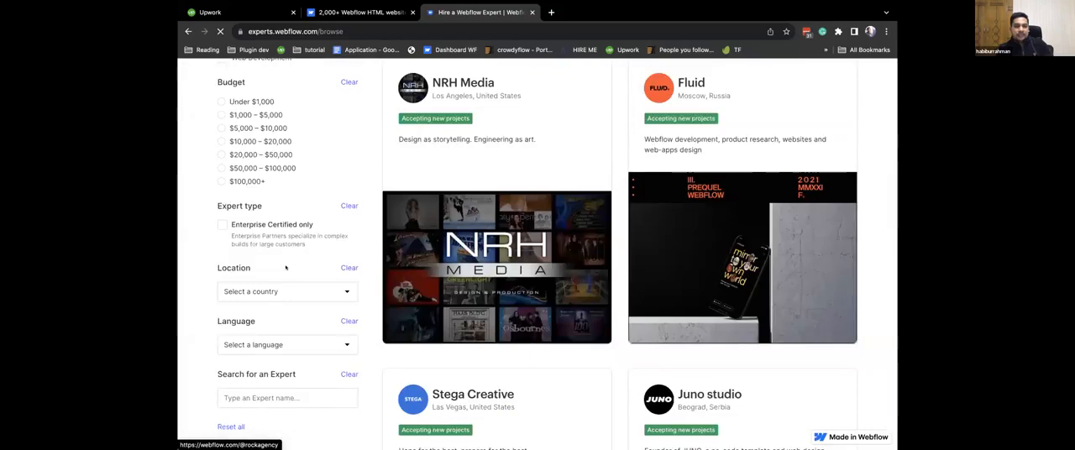
scroll(285, 252, "down", 1)
left_click(286, 219)
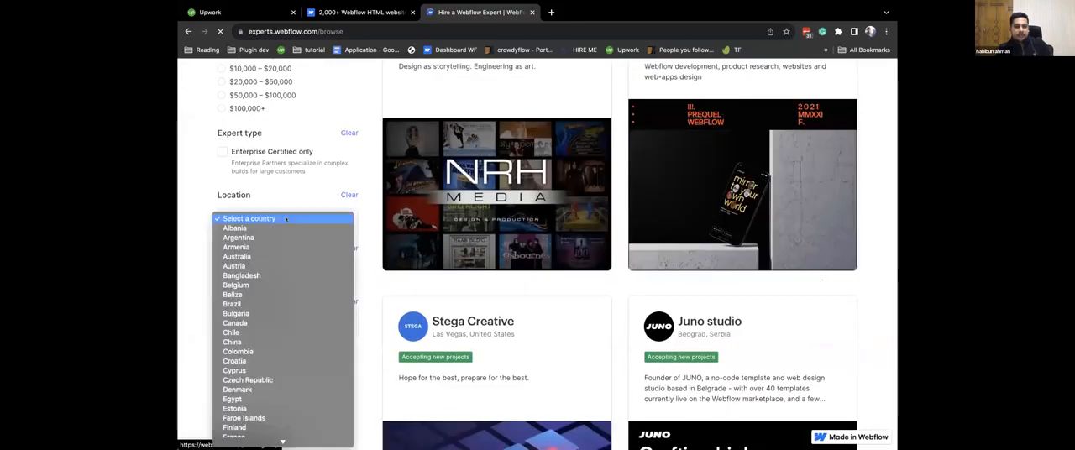
left_click(253, 276)
scroll(253, 277, "up", 8)
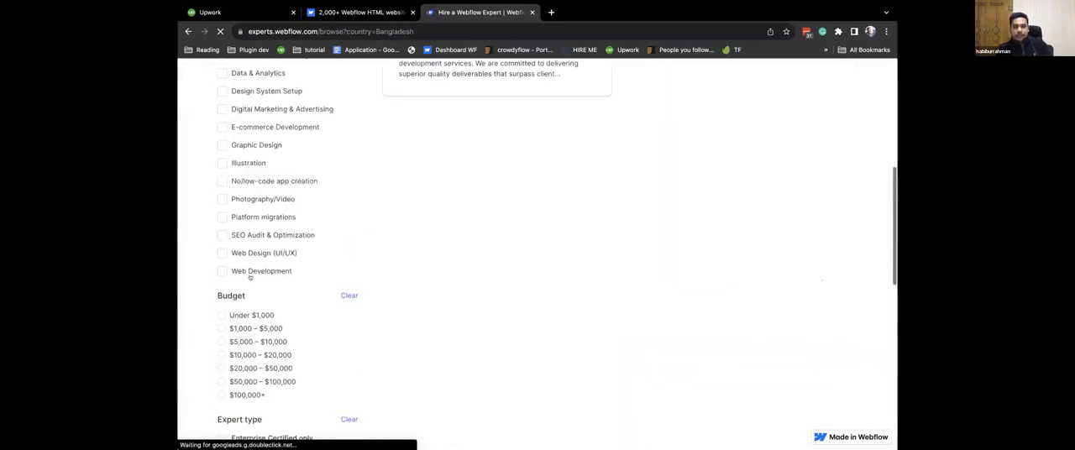
scroll(253, 276, "down", 2)
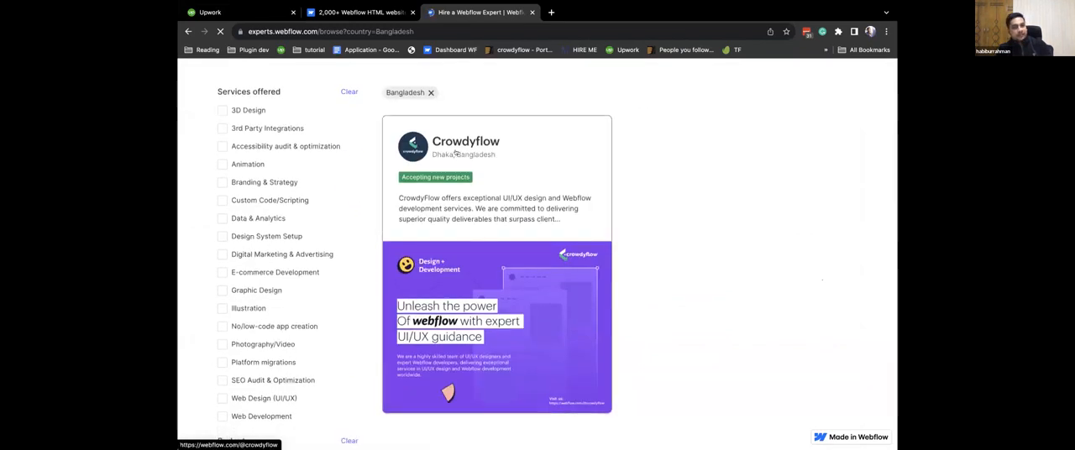
Open the Crowdyflow expert profile and examine its starting price, offered services, About text and sites.
left_click(488, 150)
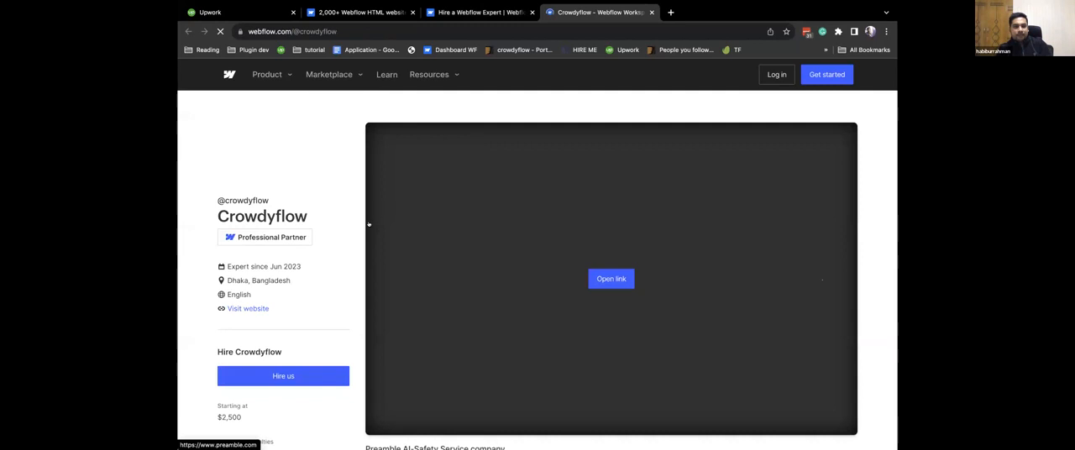
scroll(368, 225, "down", 3)
scroll(368, 225, "down", 1)
double_click(227, 236)
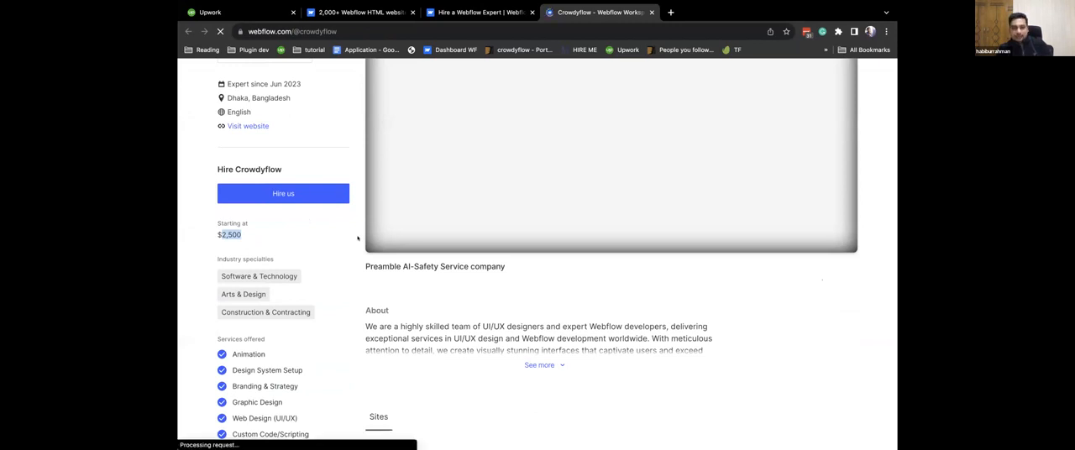
scroll(538, 252, "down", 3)
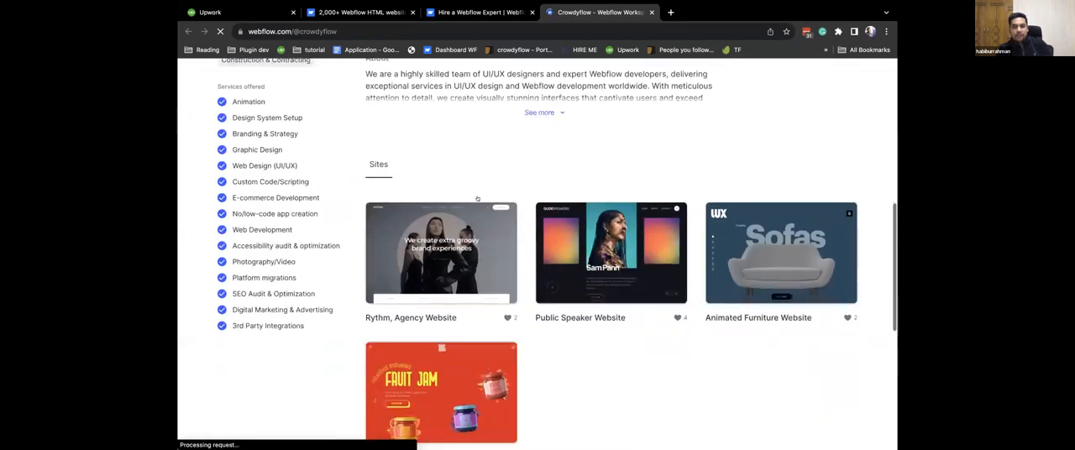
left_click(555, 110)
scroll(557, 114, "up", 5)
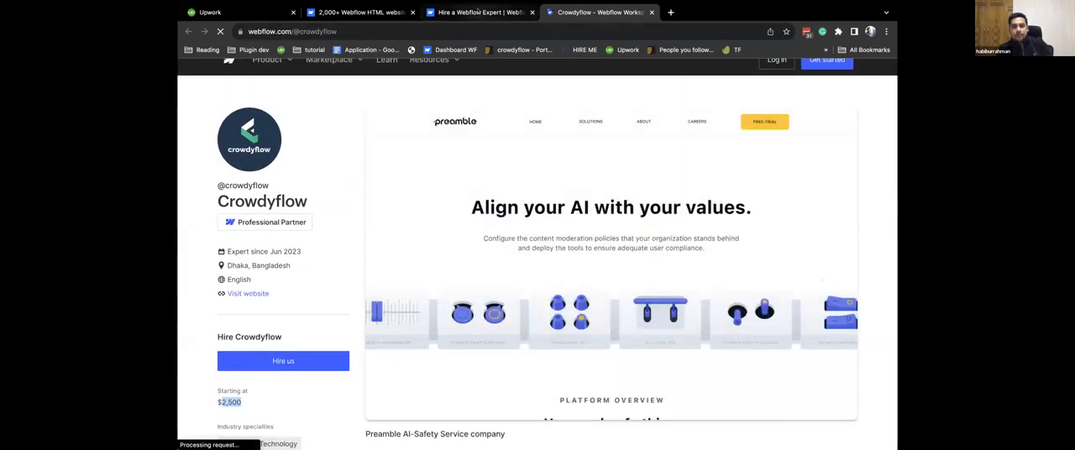
Return to the Webflow Experts listing and set the location filter to United States.
left_click(479, 11)
scroll(242, 316, "down", 5)
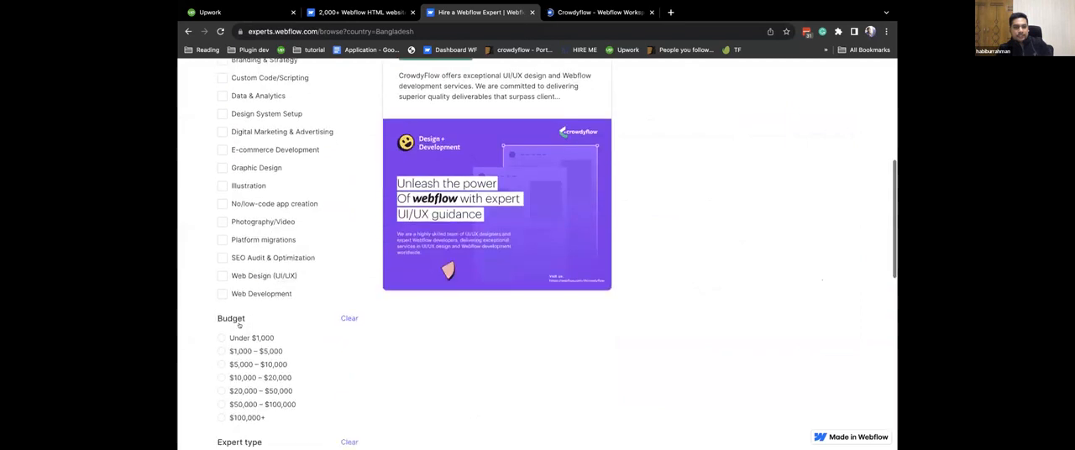
scroll(255, 281, "down", 1)
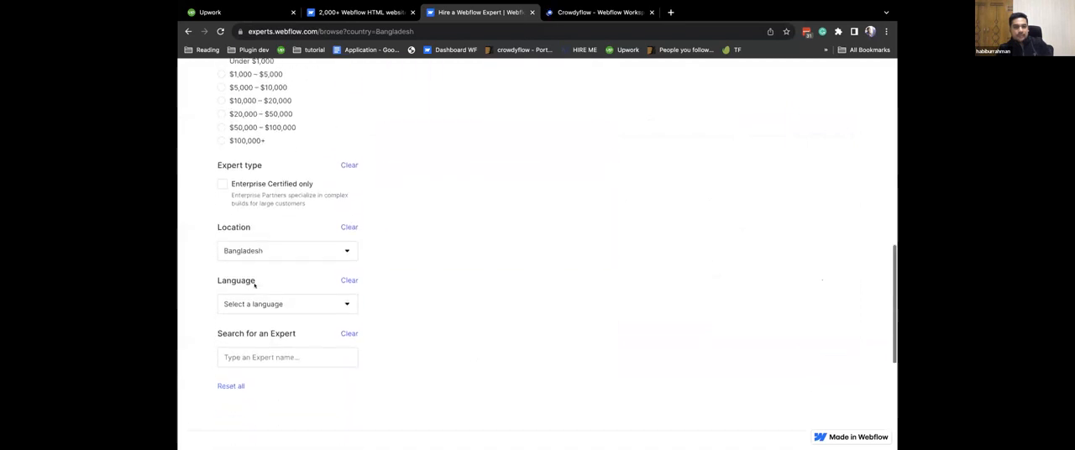
left_click(262, 241)
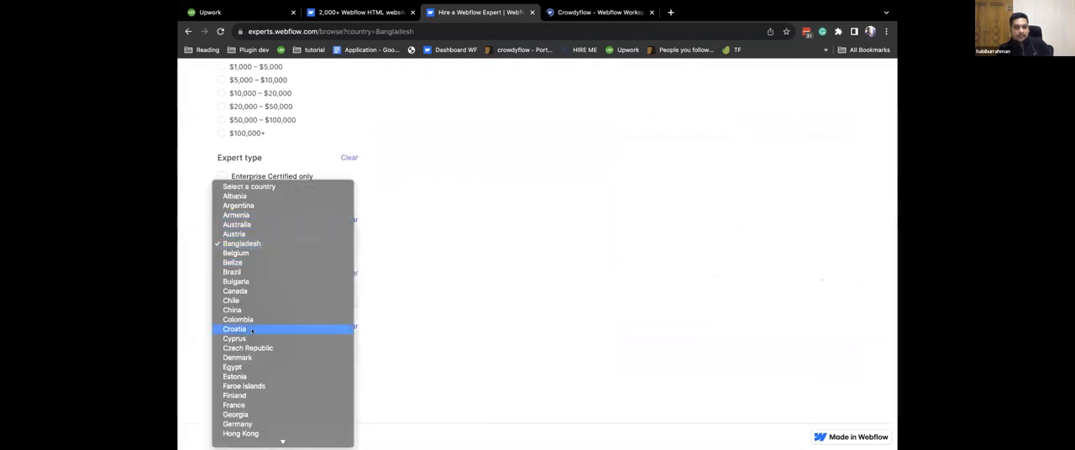
scroll(252, 330, "down", 5)
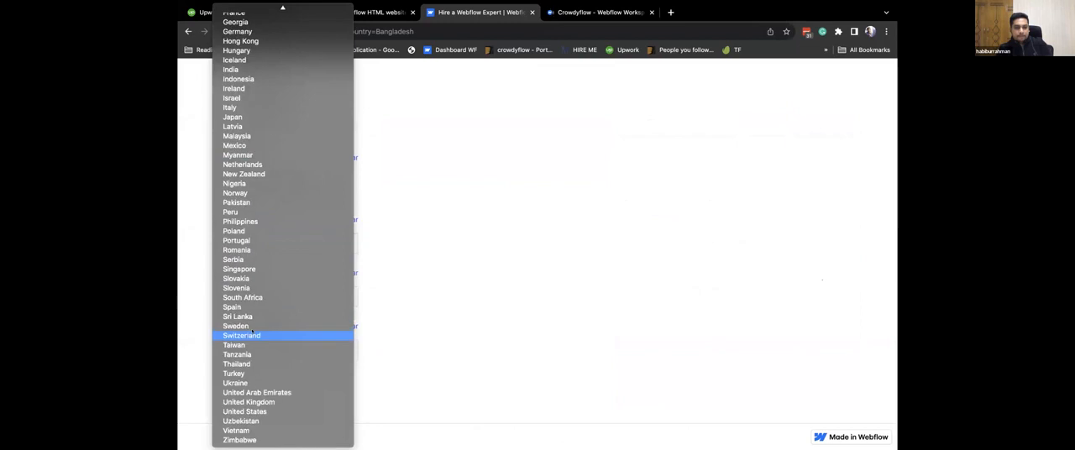
left_click(247, 411)
Open the NRH Media, Stega Creative, Midwestern Originals and Halftone Digital expert profiles in new tabs.
scroll(248, 409, "up", 6)
scroll(391, 319, "down", 2)
left_click(484, 306, "super")
left_click(704, 294, "super")
scroll(705, 294, "down", 5)
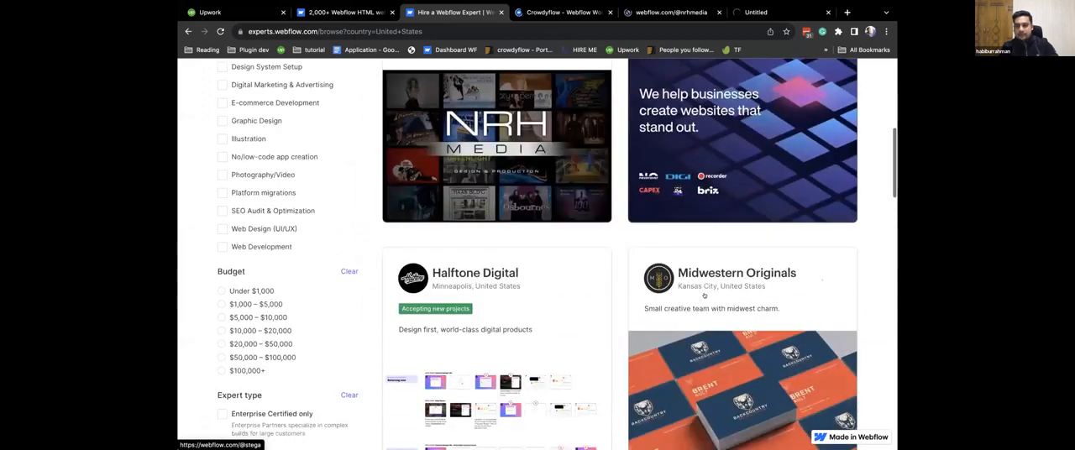
left_click(477, 304, "super")
scroll(477, 304, "down", 5)
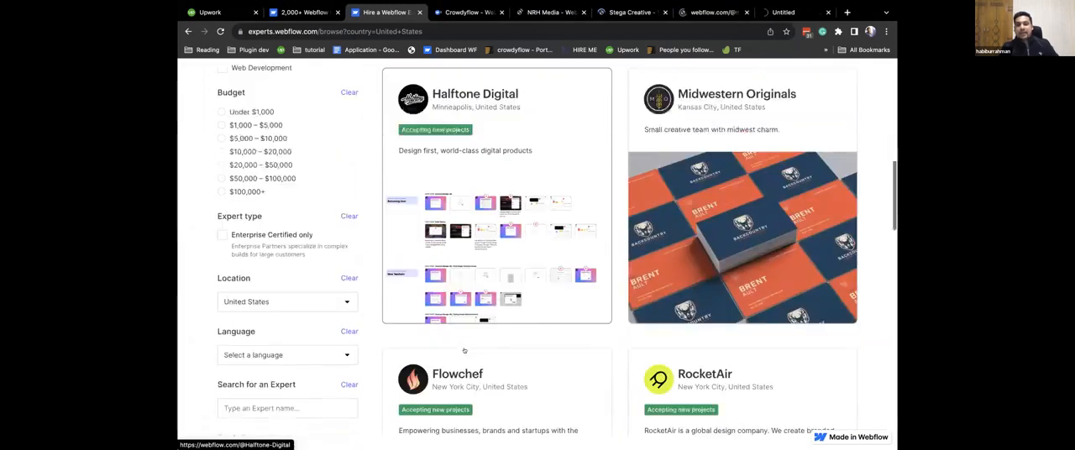
Filter the United States experts by the $50,000 – $100,000 budget range.
scroll(477, 306, "up", 2)
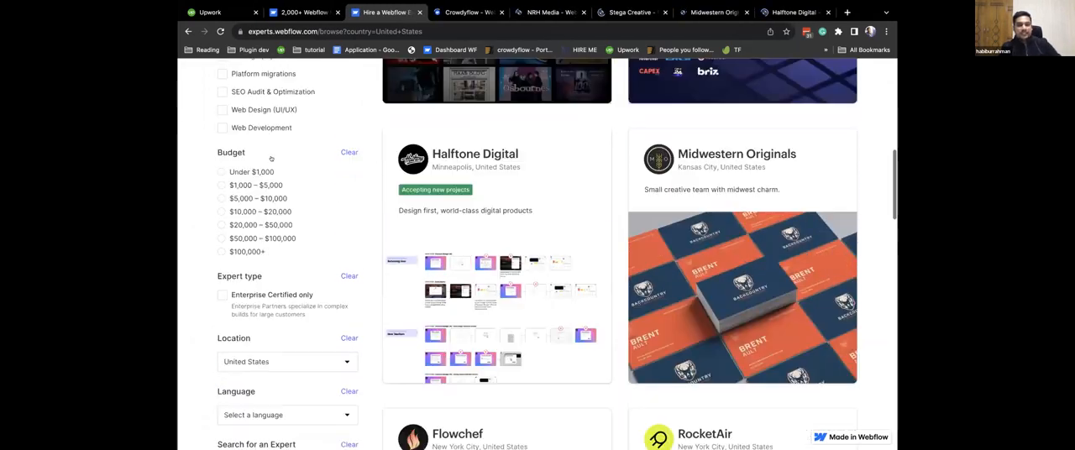
left_click(221, 238)
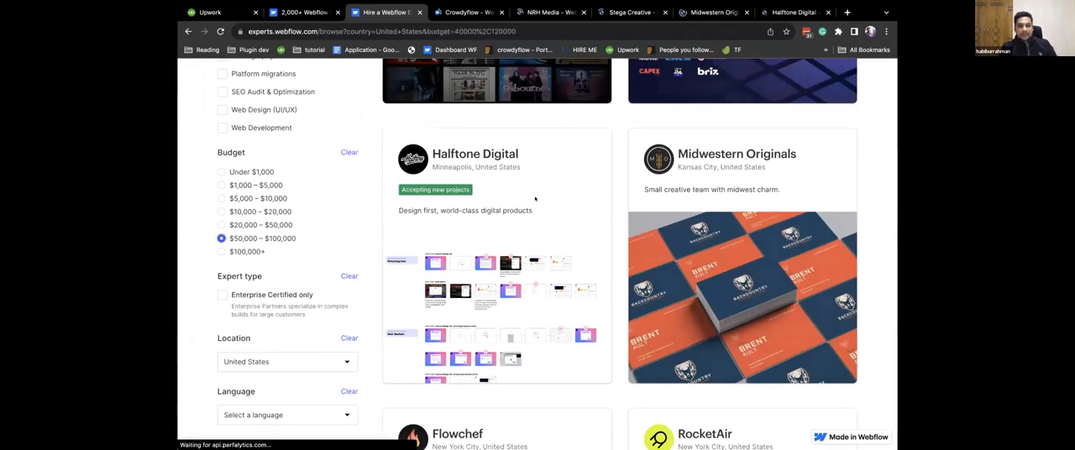
Open the Halftone Digital, RocketAir, Zabal Media, Exemplifi, Amply and Outliant expert profiles in new tabs.
left_click(465, 223, "super")
left_click(730, 222, "super")
scroll(730, 222, "down", 5)
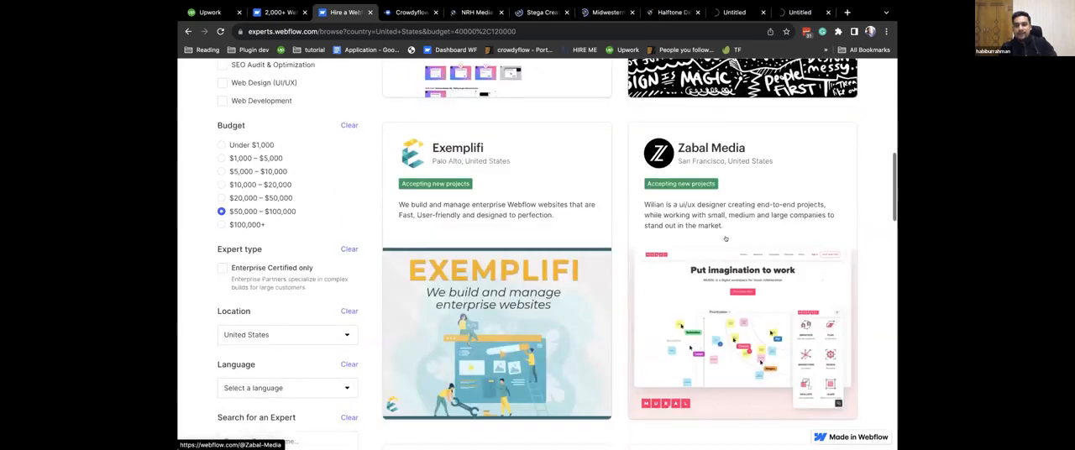
scroll(455, 261, "down", 3)
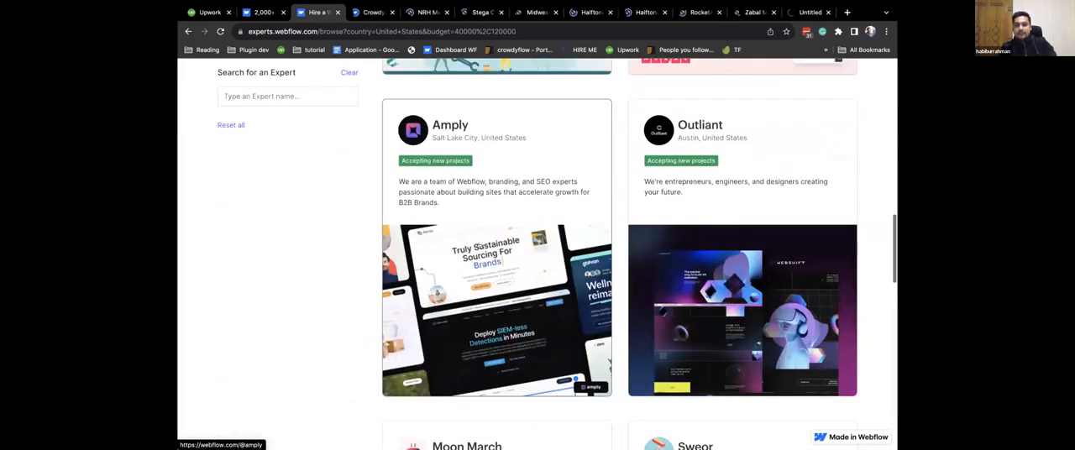
left_click(463, 257, "super")
left_click(697, 224, "super")
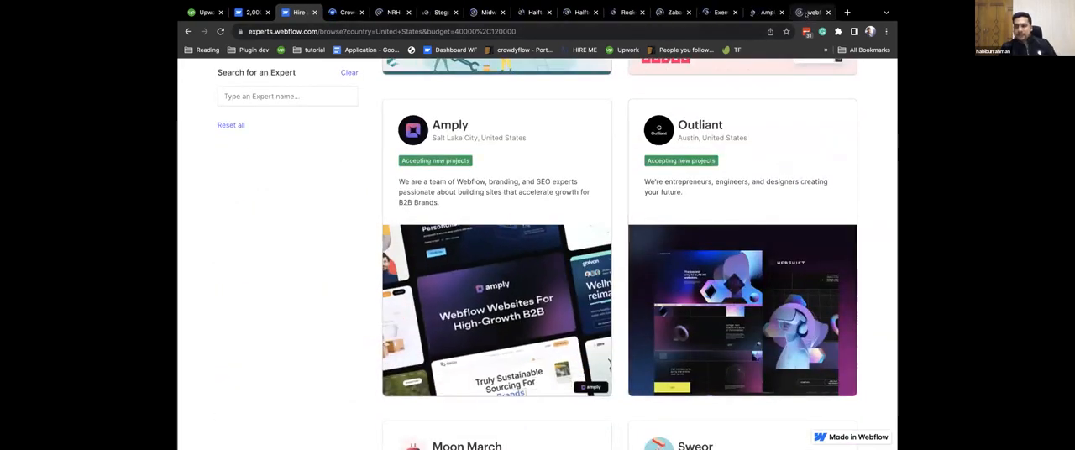
View the Outliant expert profile, highlight its starting price, and close the profile.
left_click(804, 13)
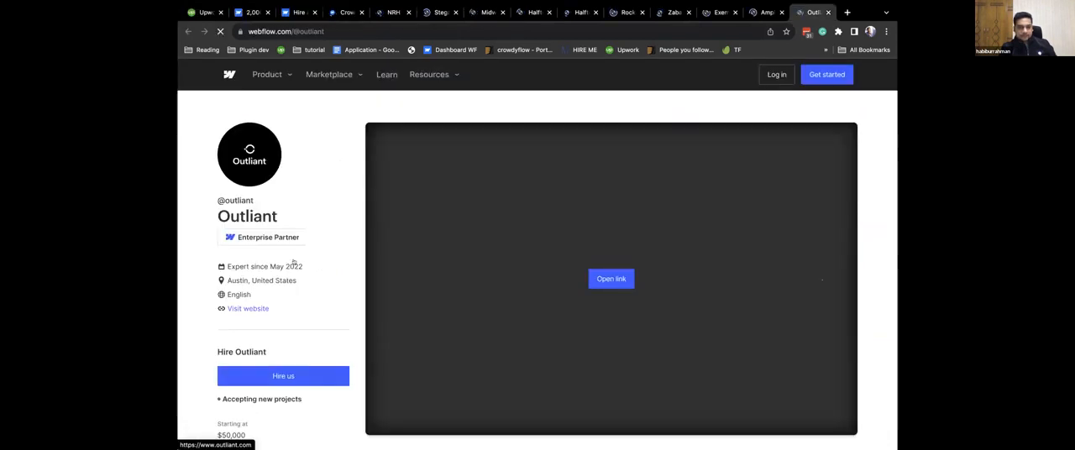
scroll(294, 263, "down", 3)
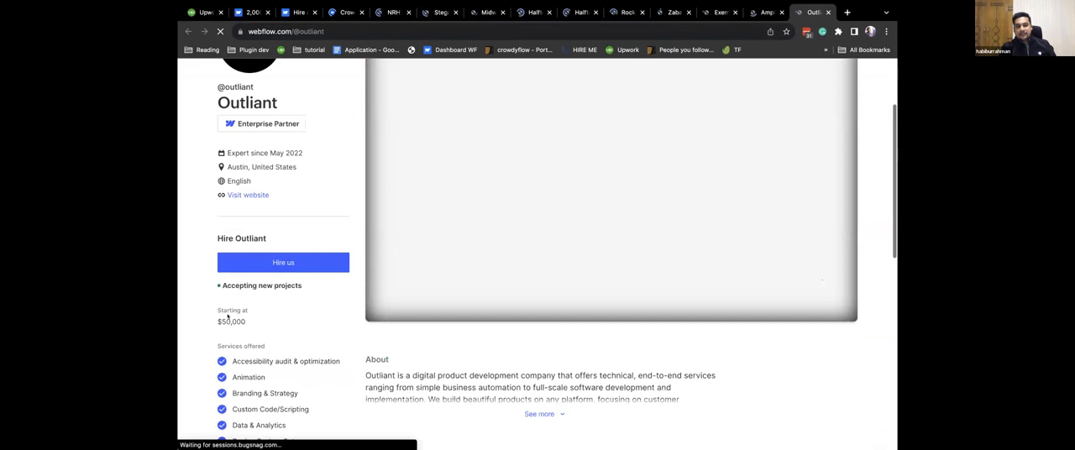
scroll(227, 313, "down", 1)
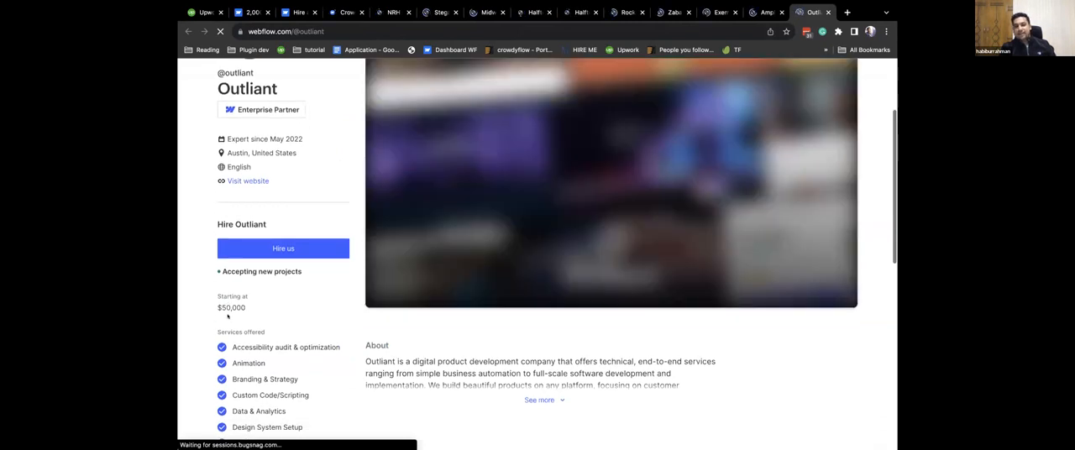
left_click_drag(247, 310, 212, 300)
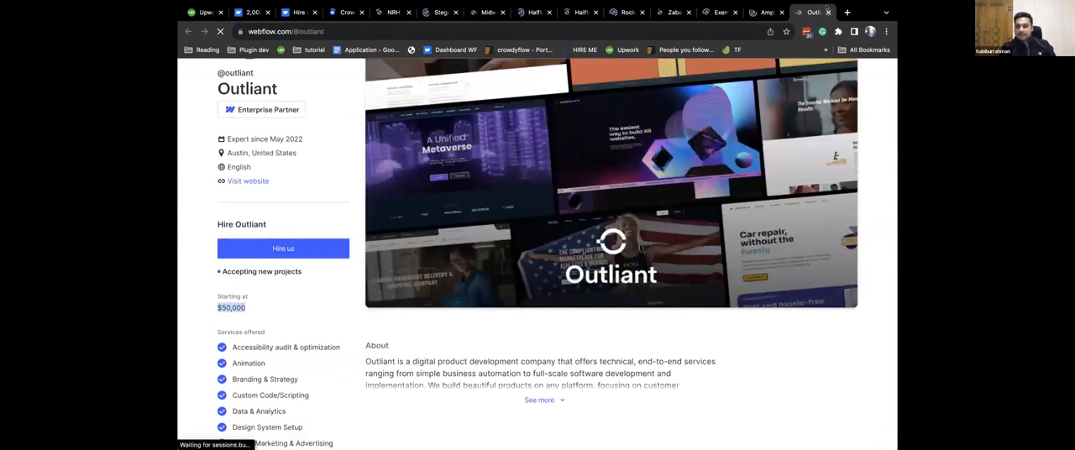
left_click(828, 11)
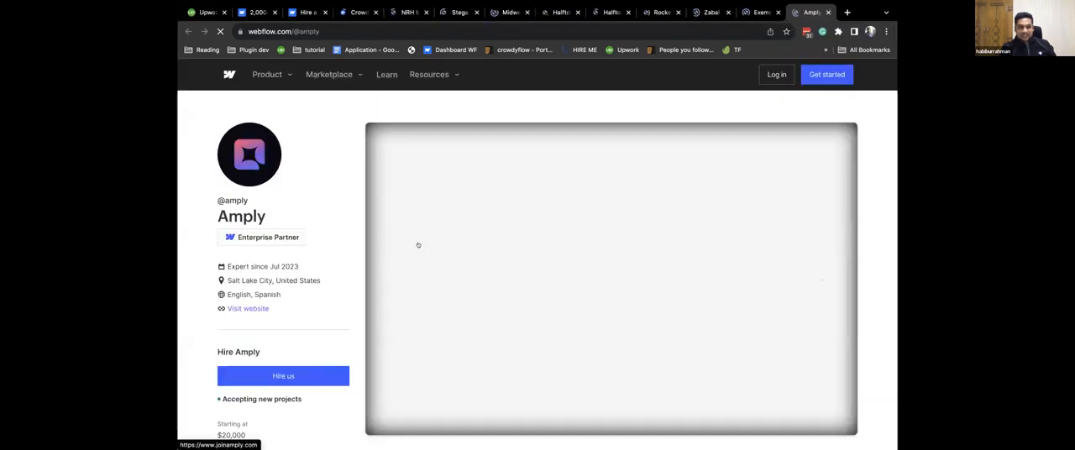
Check the Amply expert profile, highlighting its starting price, and close the profile.
scroll(418, 245, "down", 1)
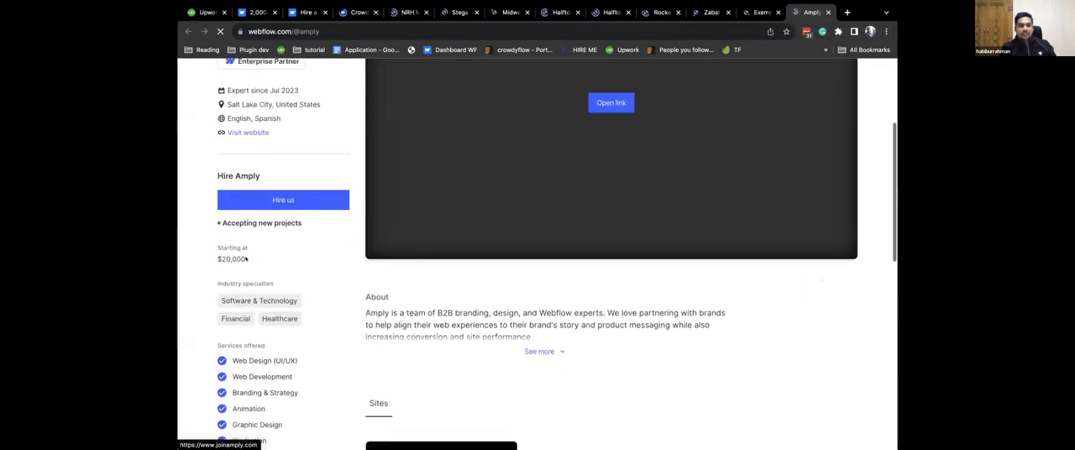
left_click_drag(219, 254, 207, 245)
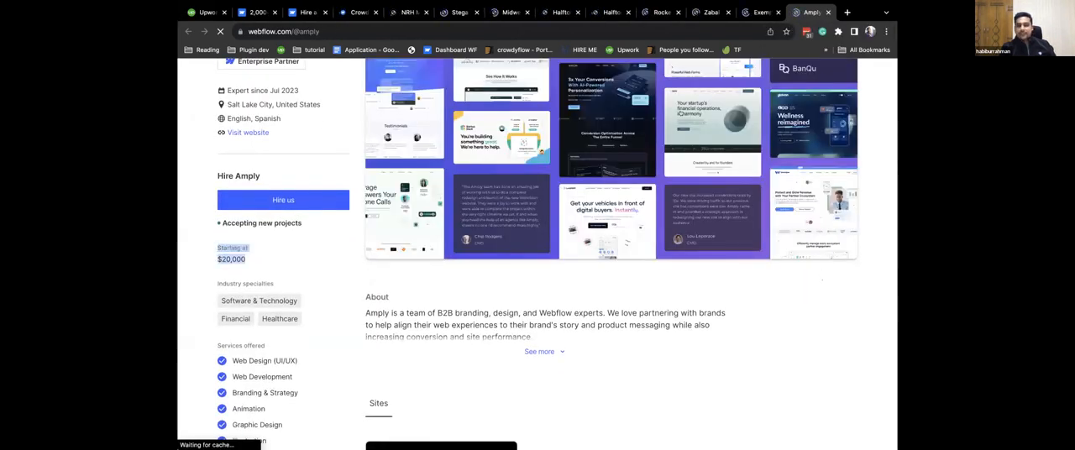
scroll(731, 168, "up", 3)
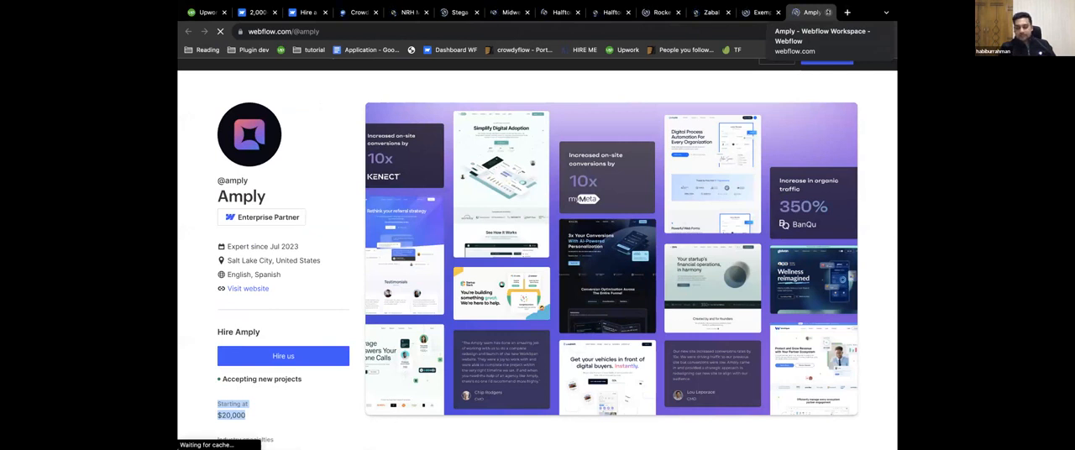
left_click(828, 12)
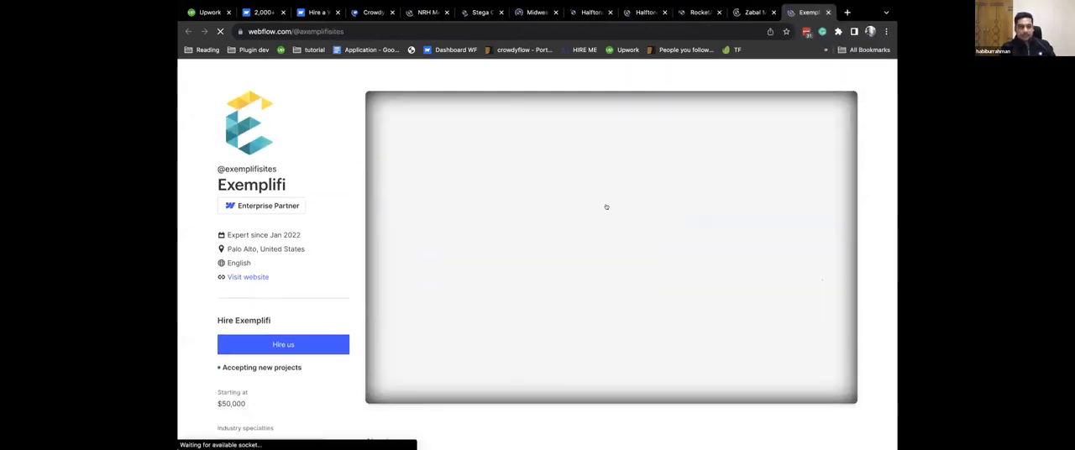
Check the starting prices on the Exemplifi and Zabal Media profiles, closing each profile after viewing it.
scroll(606, 206, "down", 1)
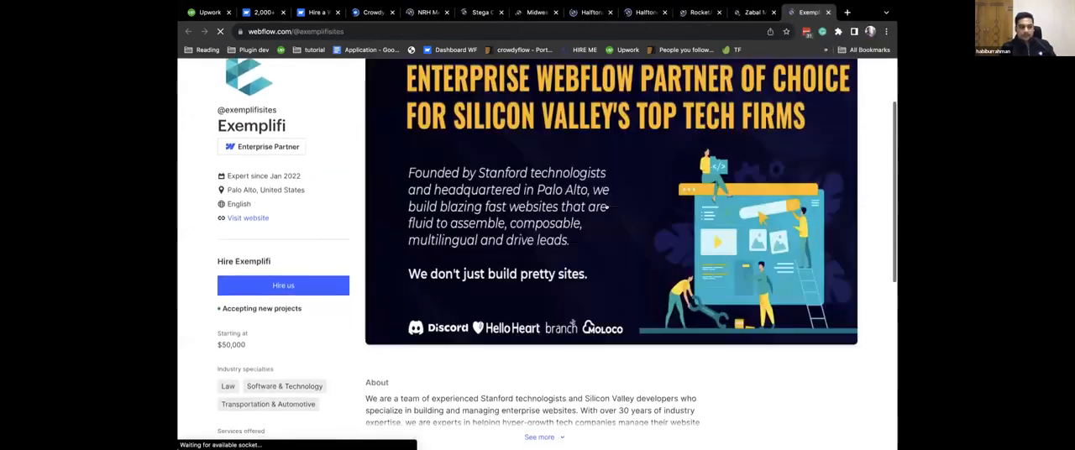
left_click(829, 12)
scroll(544, 245, "down", 3)
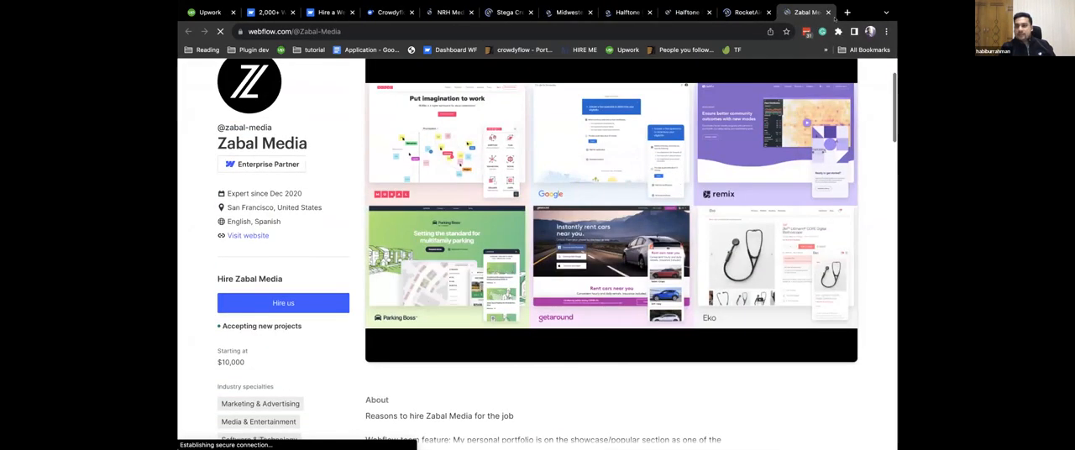
key("ctrl+w")
Check the starting prices on the RocketAir profile and both open Halftone Digital profiles, closing each one.
scroll(601, 221, "down", 4)
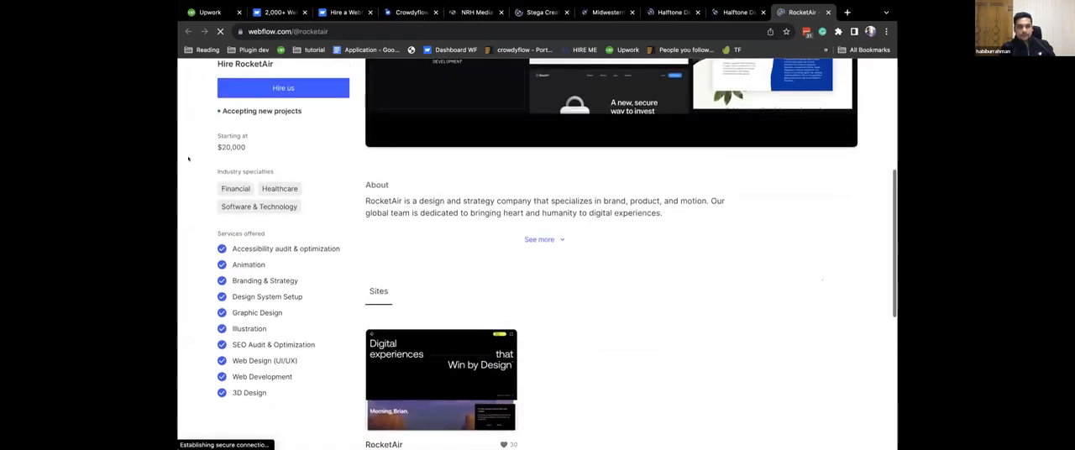
left_click(828, 12)
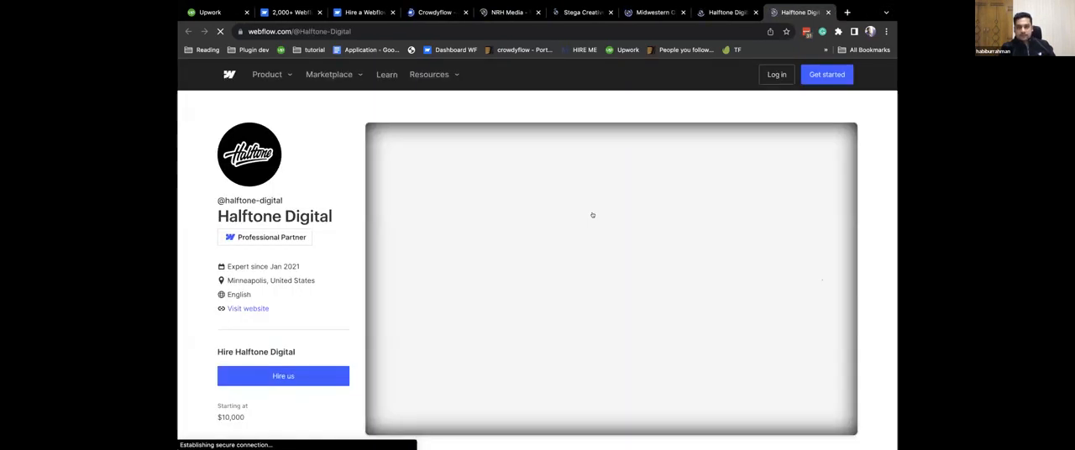
scroll(592, 215, "down", 3)
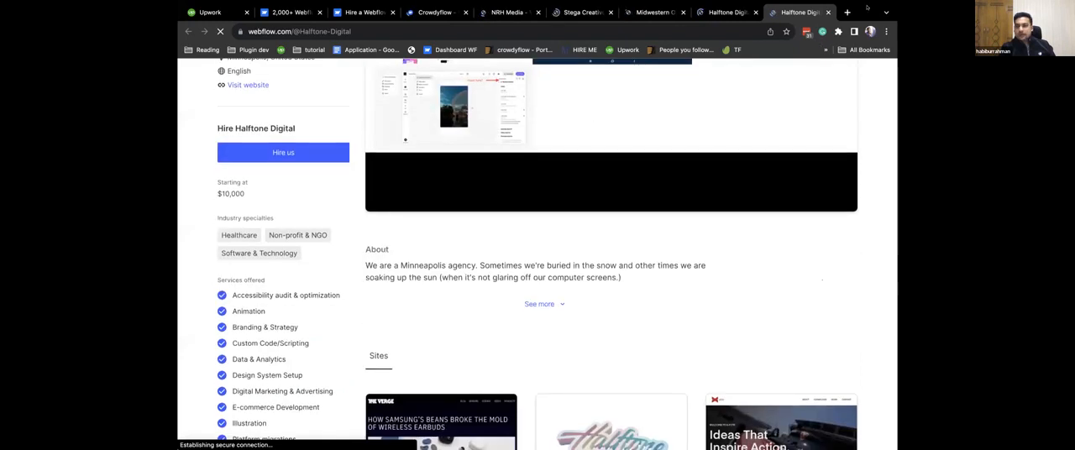
left_click(827, 12)
scroll(607, 197, "down", 3)
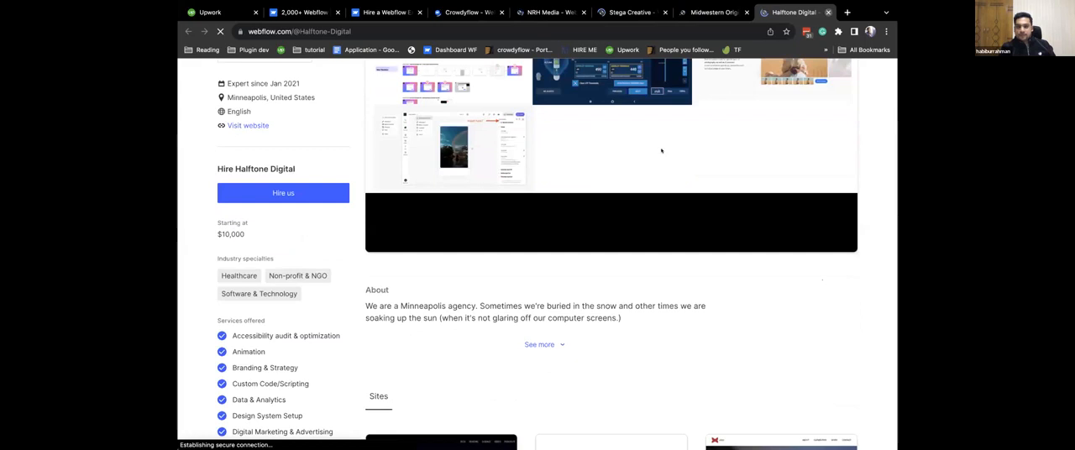
left_click(829, 12)
Examine the Midwestern Originals profile's starting price, services and About text, and close the profile.
scroll(624, 193, "down", 3)
scroll(624, 192, "down", 1)
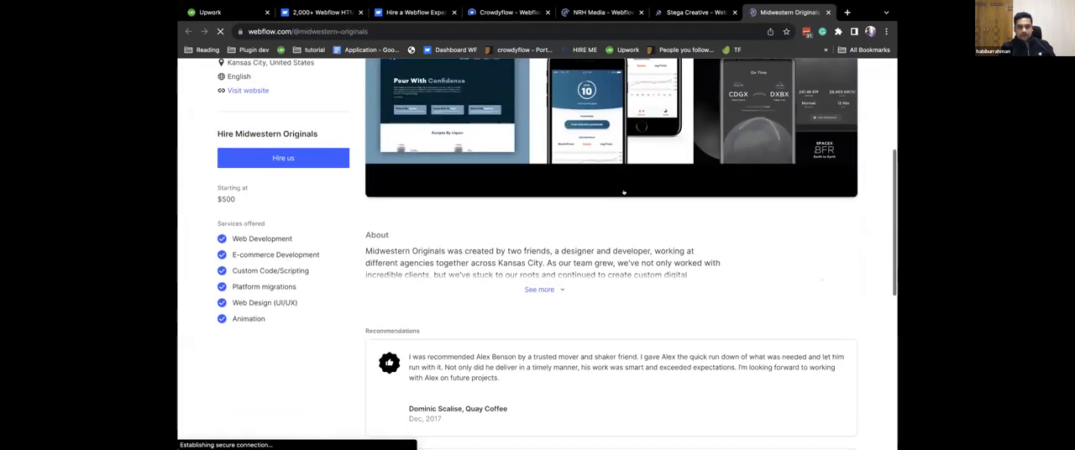
scroll(624, 193, "up", 4)
scroll(215, 437, "down", 1)
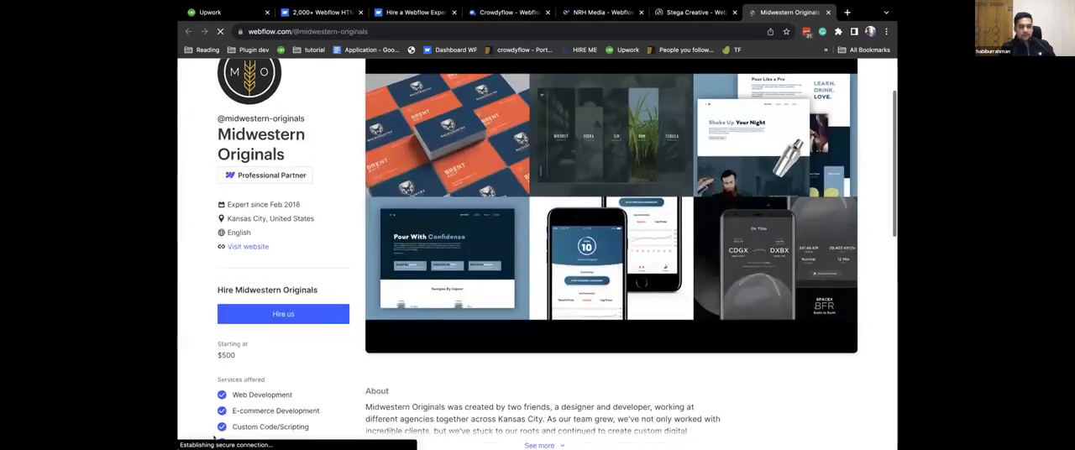
left_click(828, 12)
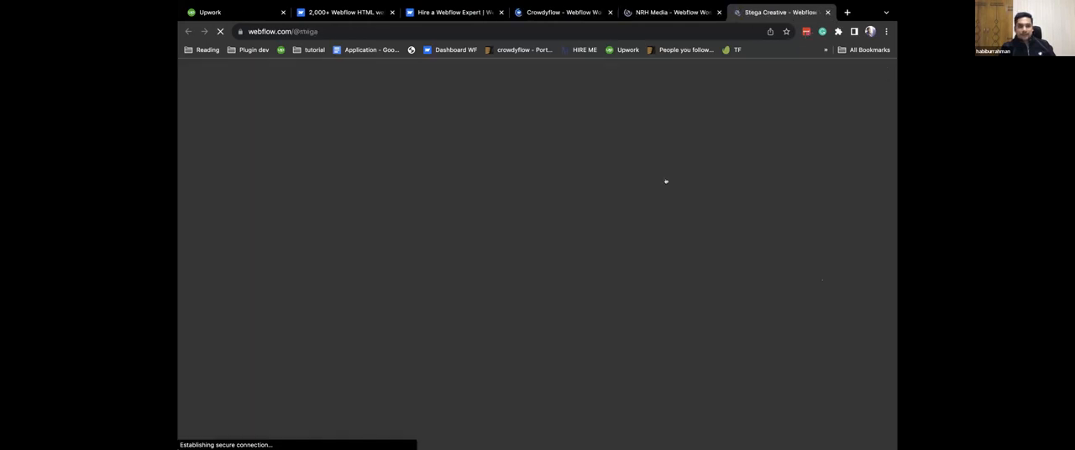
Review the starting prices and services of Stega Creative and NRH Media, closing each profile after viewing it.
scroll(663, 254, "down", 5)
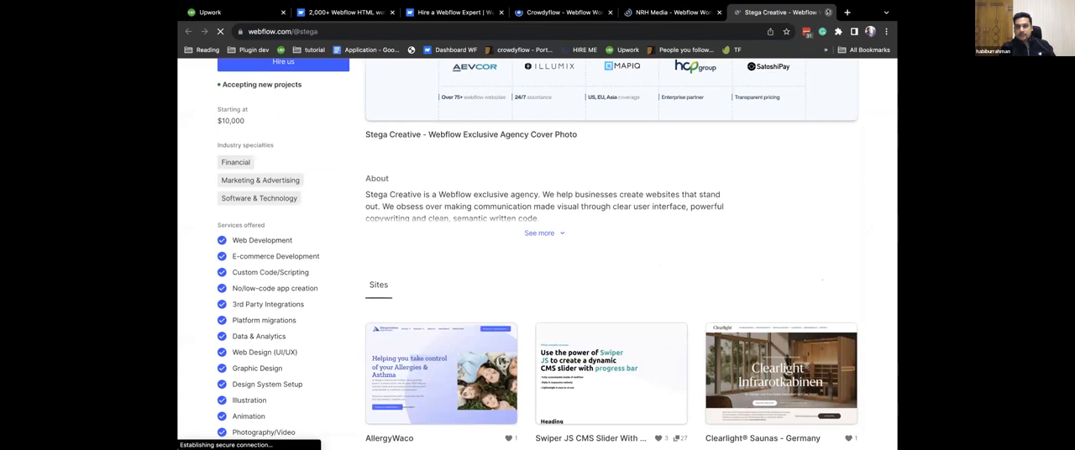
key("ctrl+w")
scroll(502, 225, "down", 3)
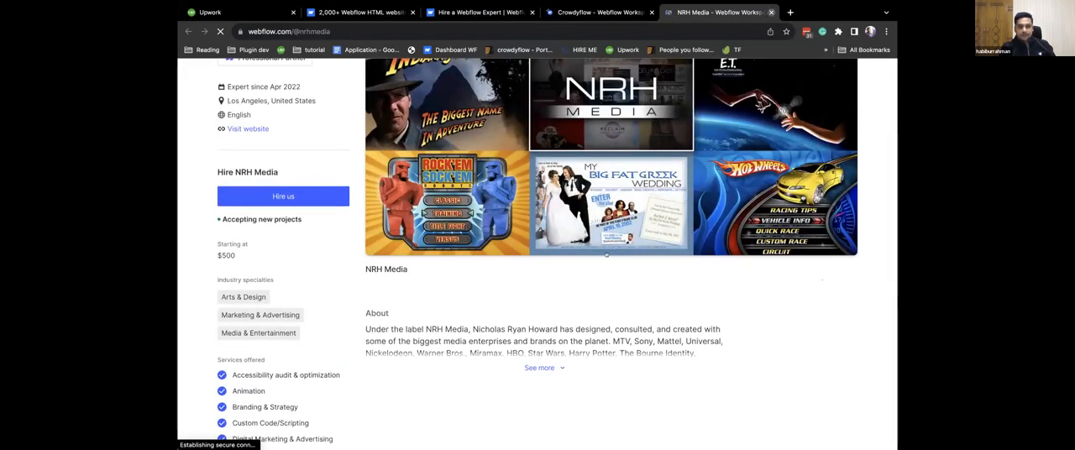
key("ctrl+w")
Review the Crowdyflow profile's starting price again, clear the text selection, and open a blank browser tab.
scroll(606, 255, "down", 3)
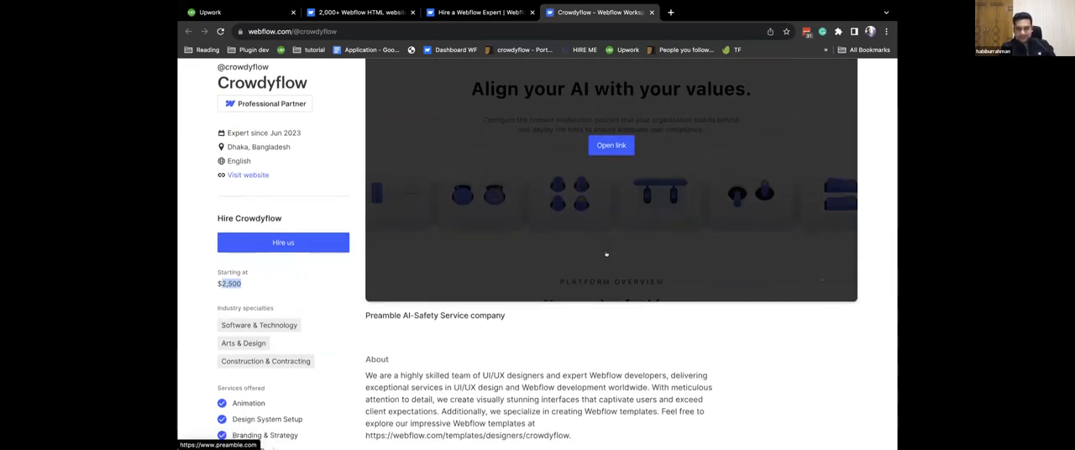
left_click(342, 276)
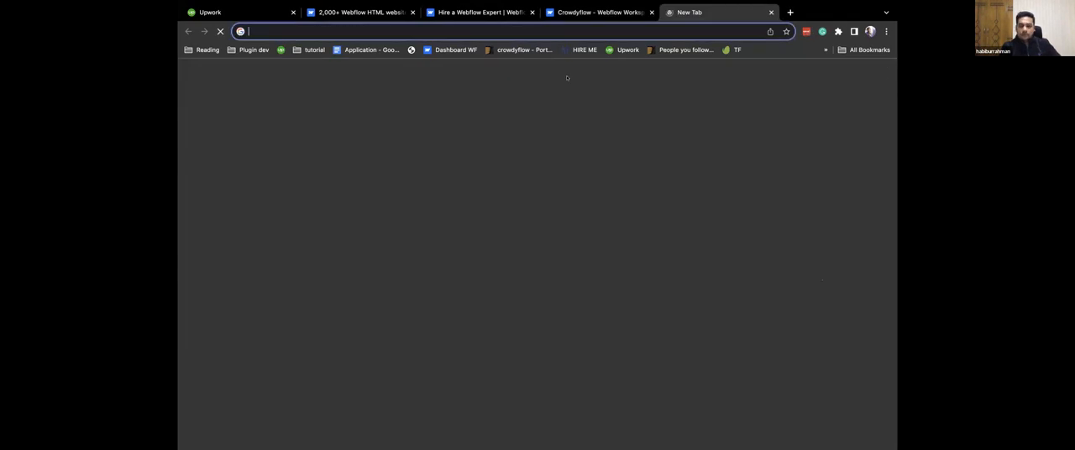
left_click(670, 11)
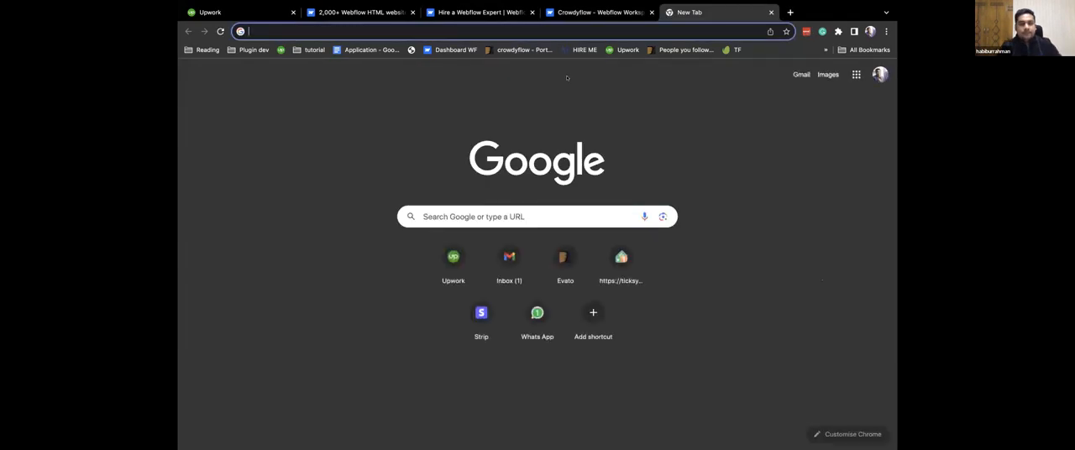
type("tor")
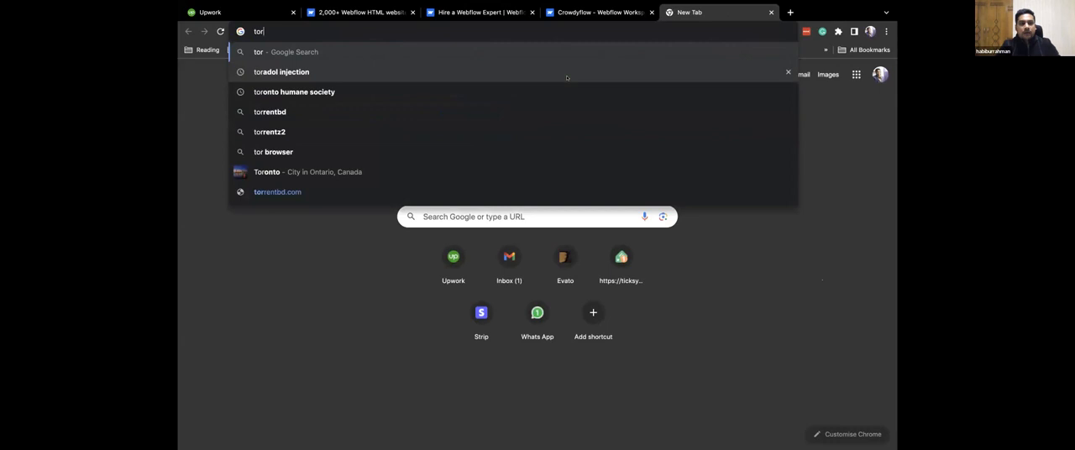
key("Escape")
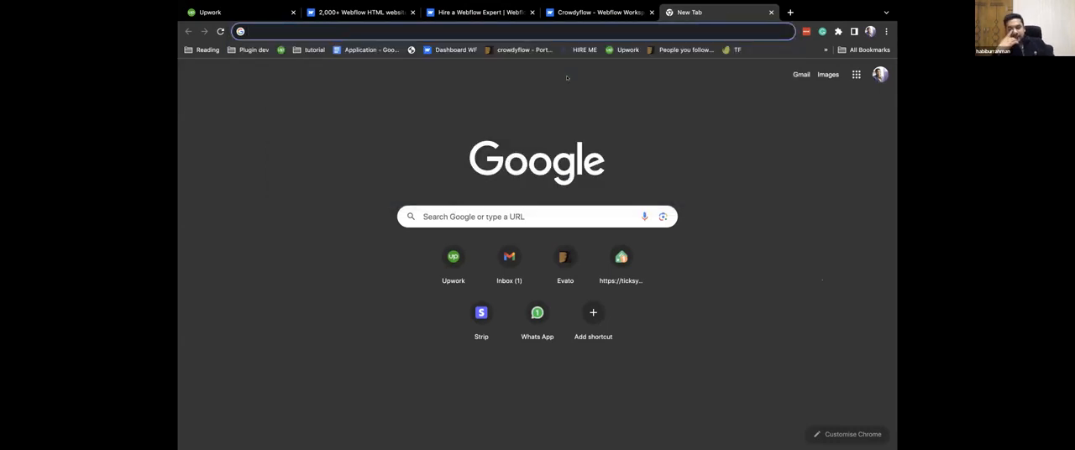
left_click(598, 12)
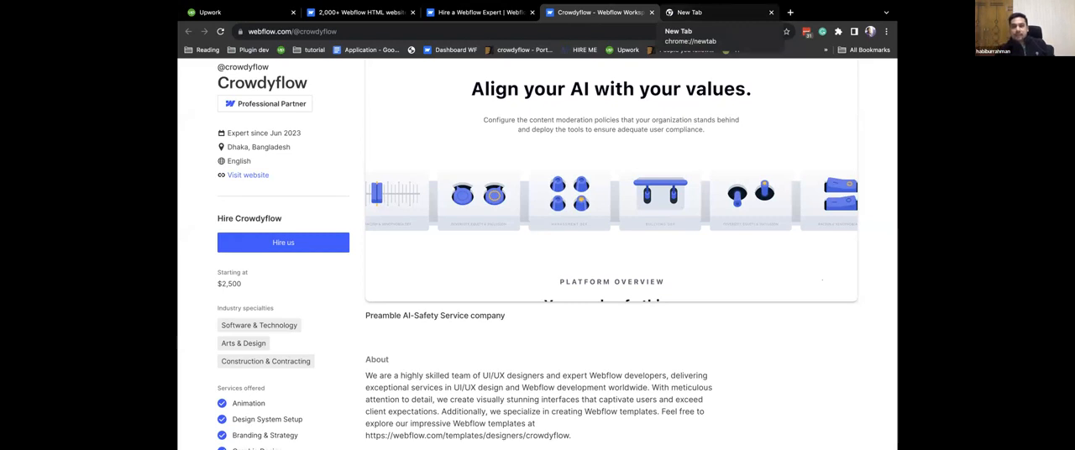
left_click(693, 12)
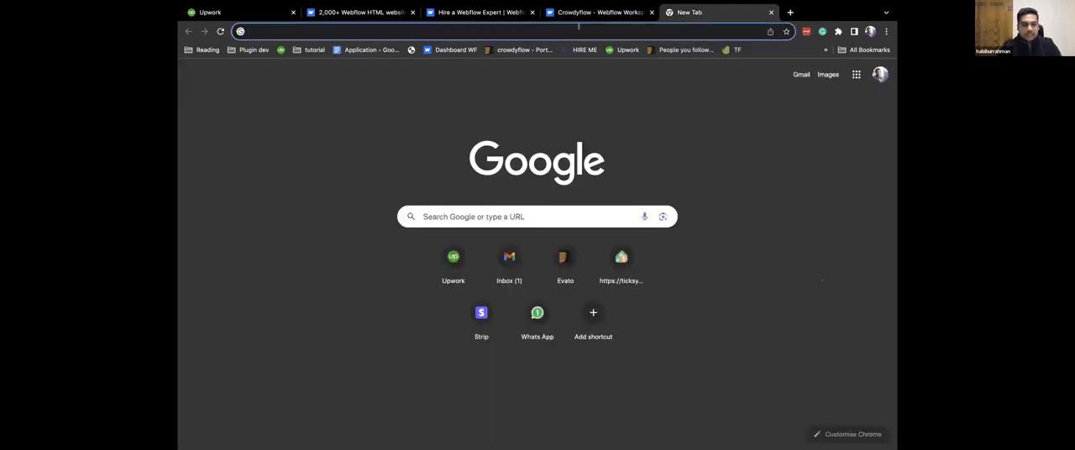
Search Google for "toronto humane society" in the blank tab.
type("to")
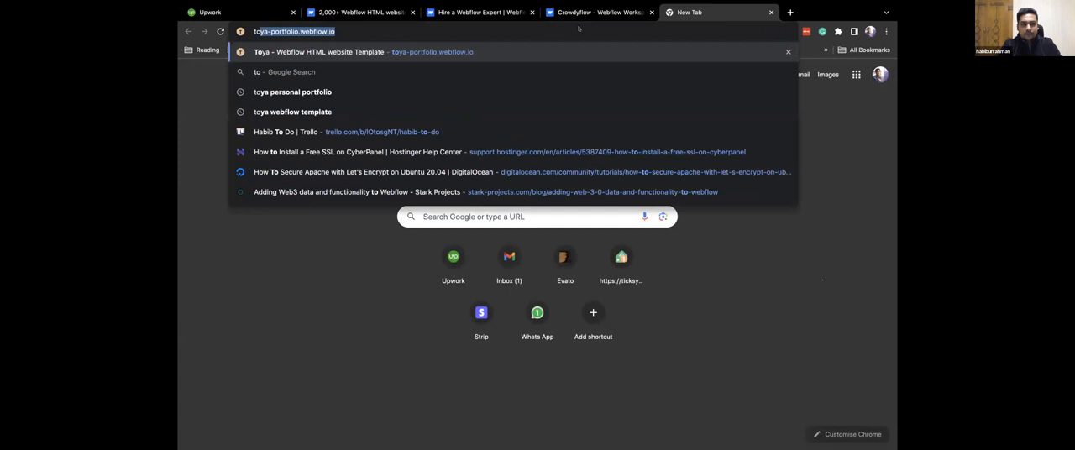
key("BackSpace")
key("BackSpace")
type("t")
key("BackSpace")
type("oronto")
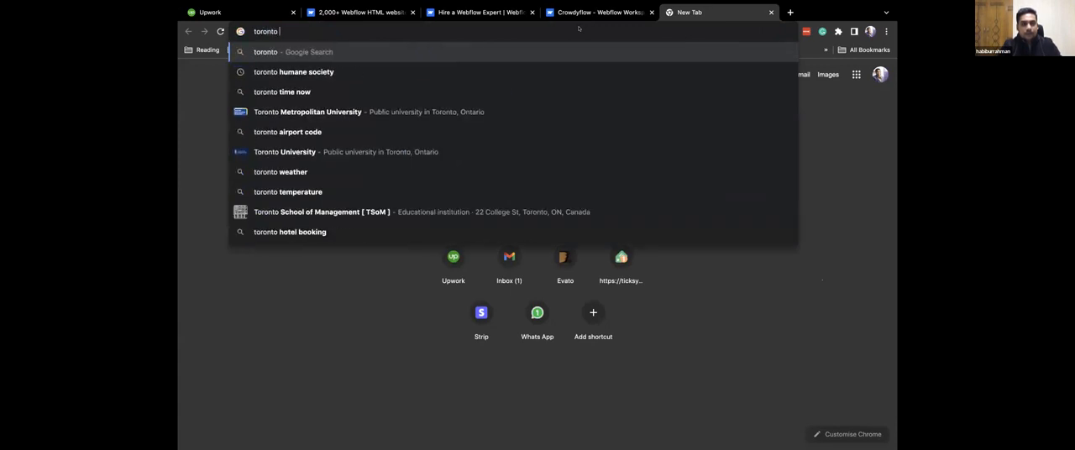
type(" human")
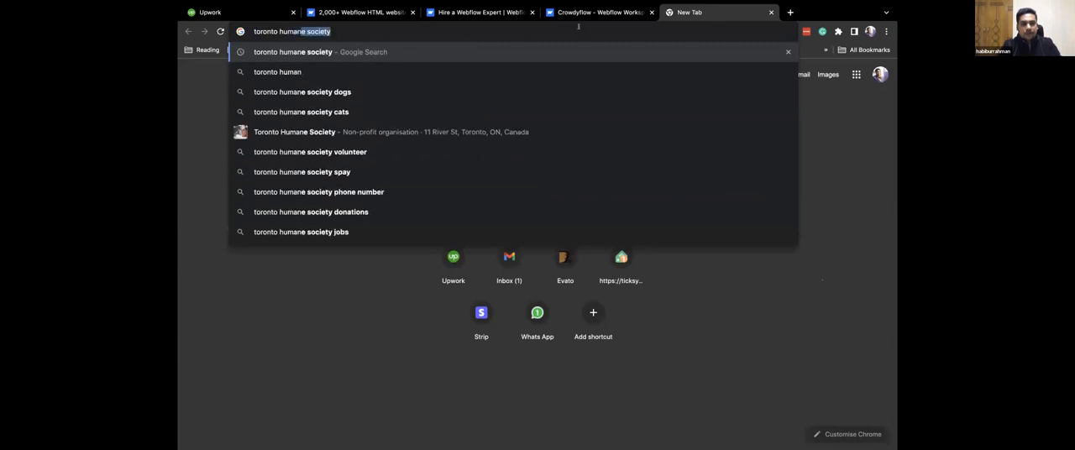
key("Return")
Open the Toronto Humane Society website from the search results and look through its home page sections.
left_click(326, 176)
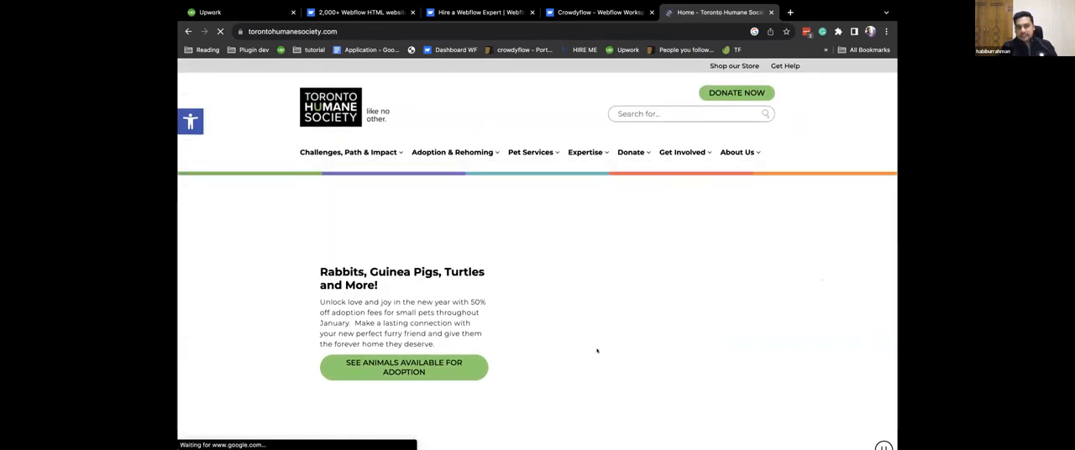
scroll(597, 351, "down", 5)
scroll(597, 351, "down", 3)
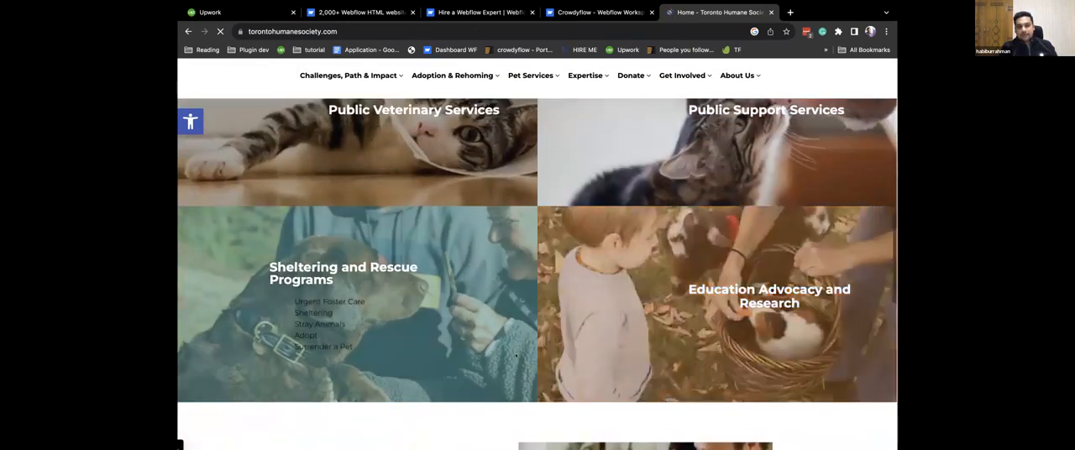
Look through the rest of the Toronto Humane Society home page and its Adoption & Rehoming menu, and close the site.
scroll(515, 355, "down", 6)
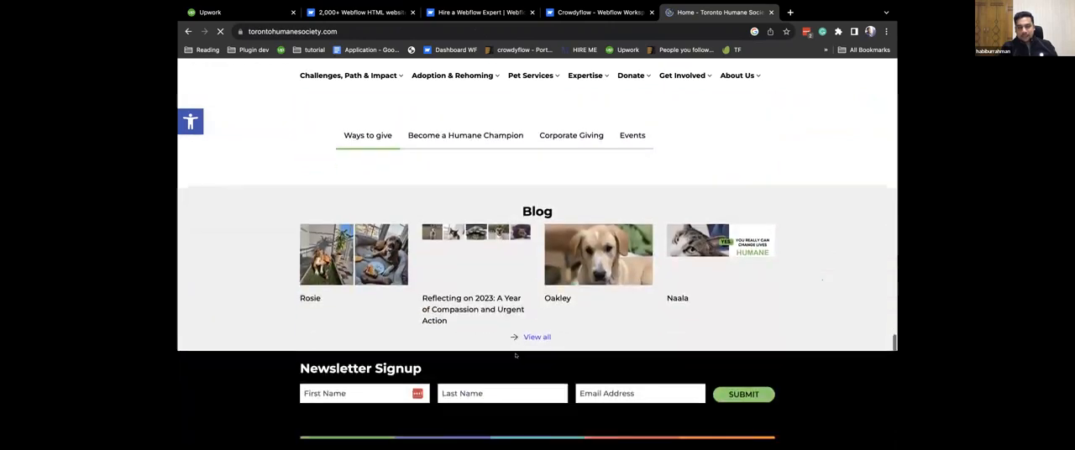
scroll(516, 356, "down", 2)
scroll(515, 356, "up", 15)
mouse_move(454, 153)
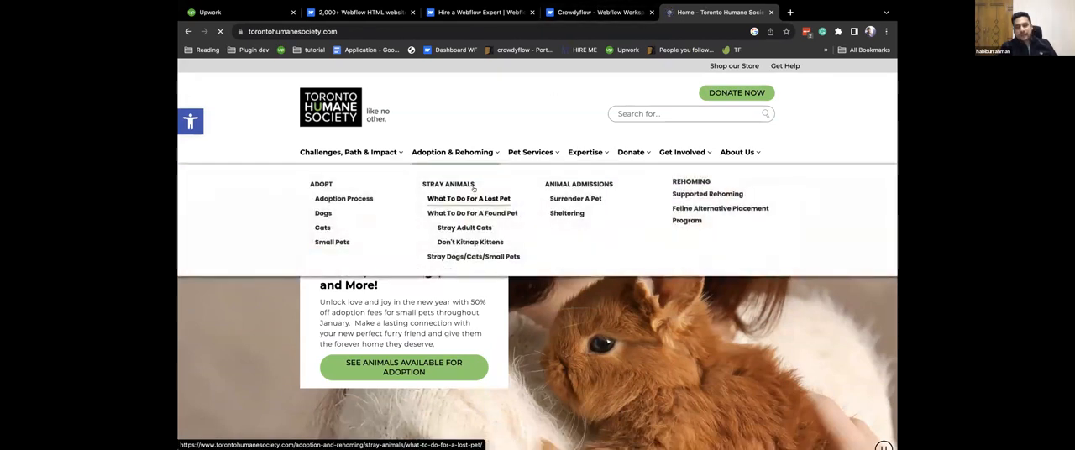
mouse_move(532, 150)
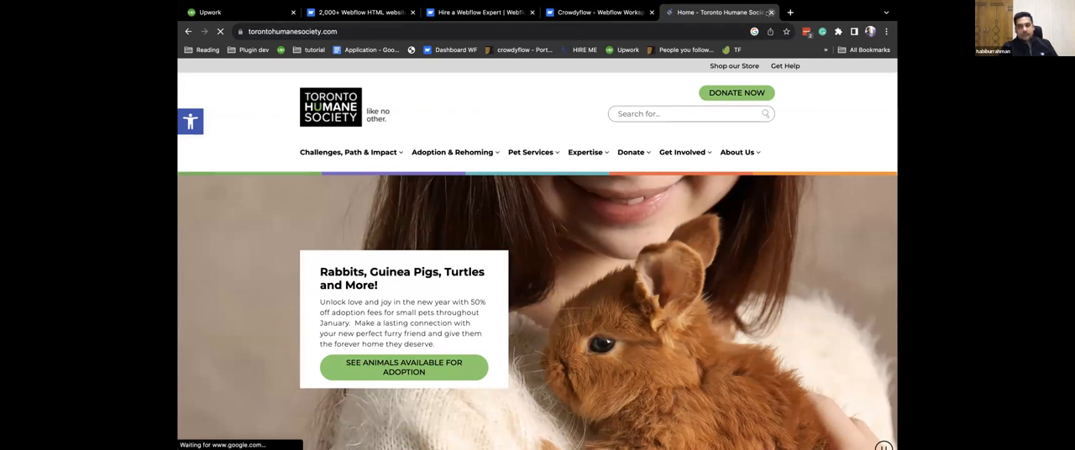
left_click(770, 12)
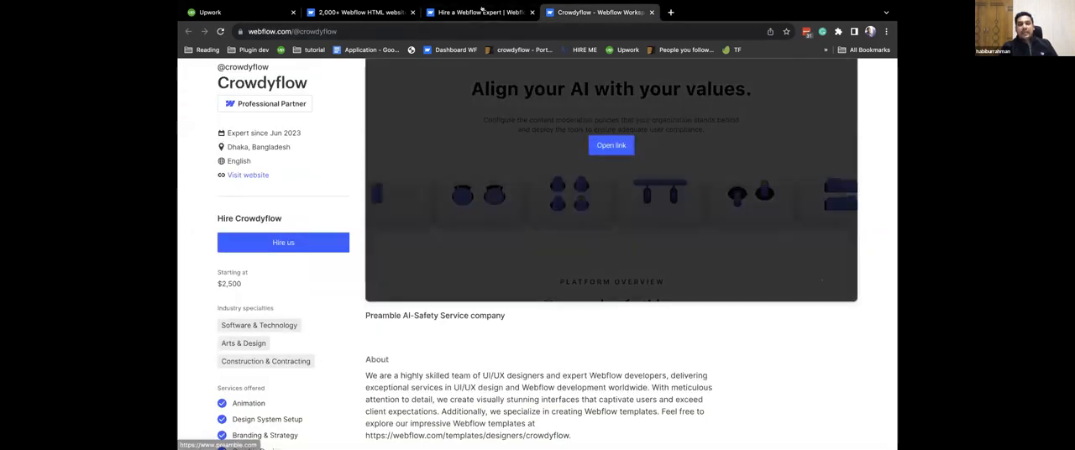
Review the Crowdyflow profile's featured Preamble project, services offered and listed sites.
scroll(477, 167, "up", 2)
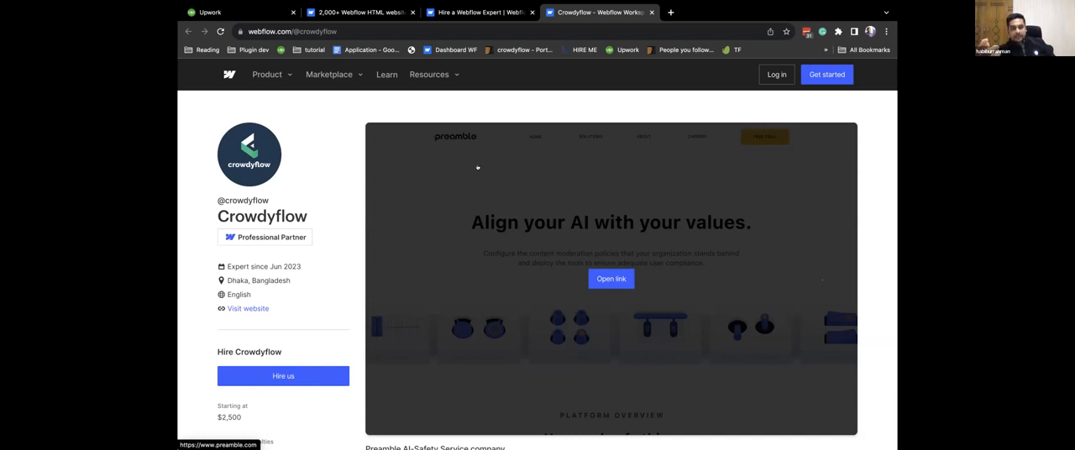
scroll(477, 167, "down", 5)
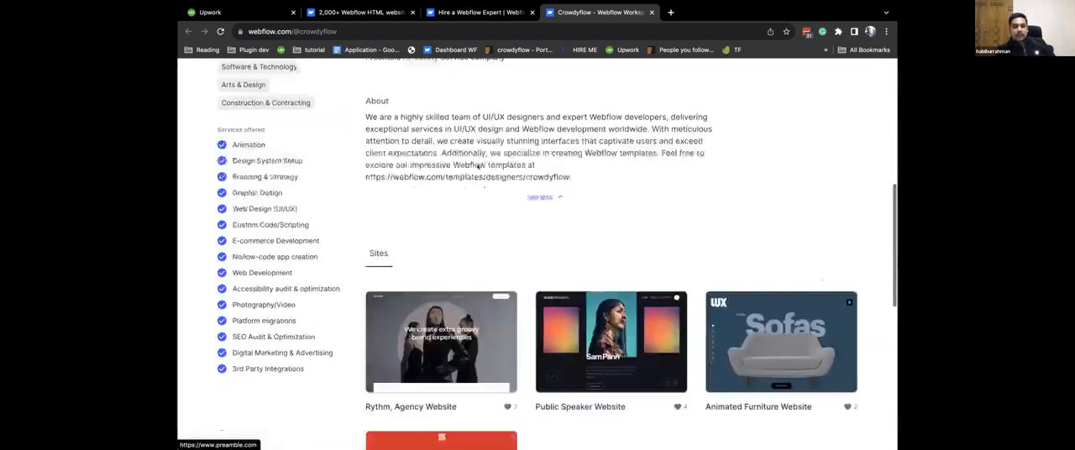
scroll(477, 167, "up", 5)
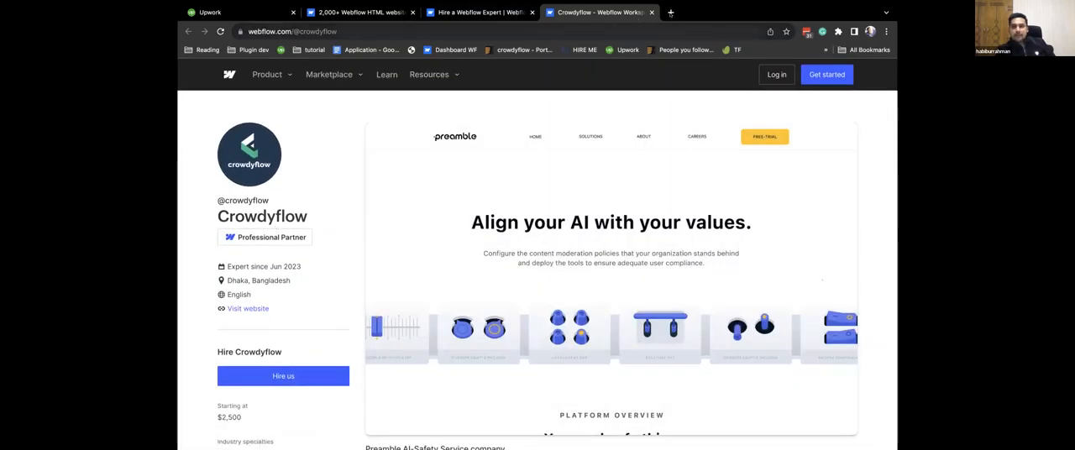
Open preamble.com in a new tab and look through the home page sections from the hero to the media articles.
left_click(670, 12)
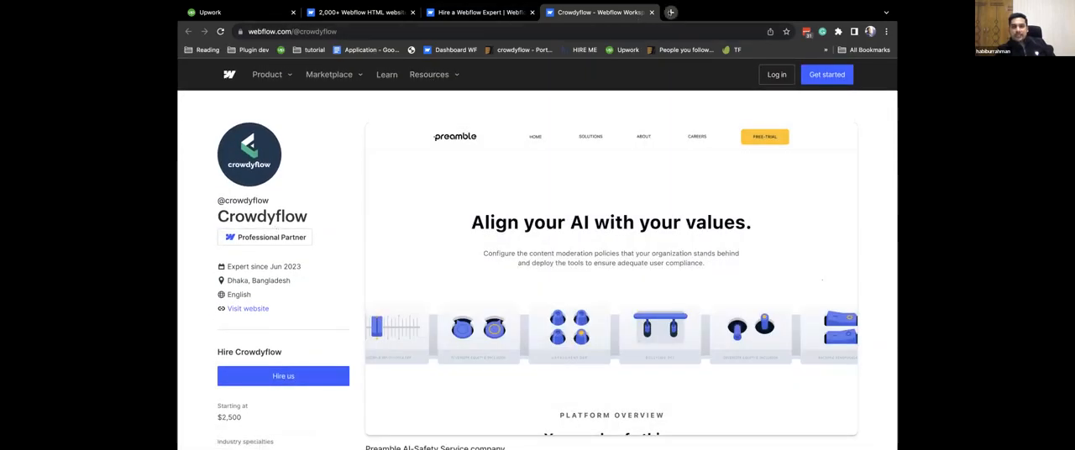
type("preamble.com")
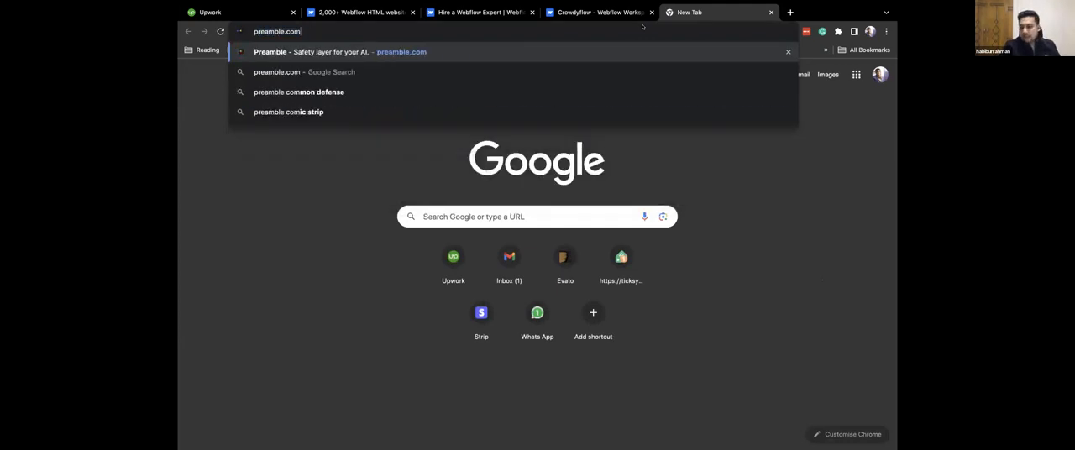
key("Return")
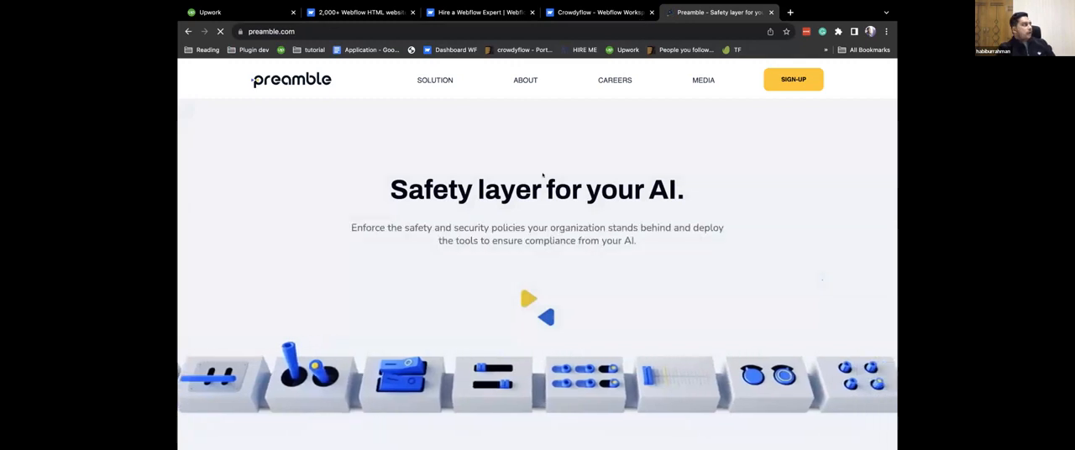
scroll(540, 213, "down", 2)
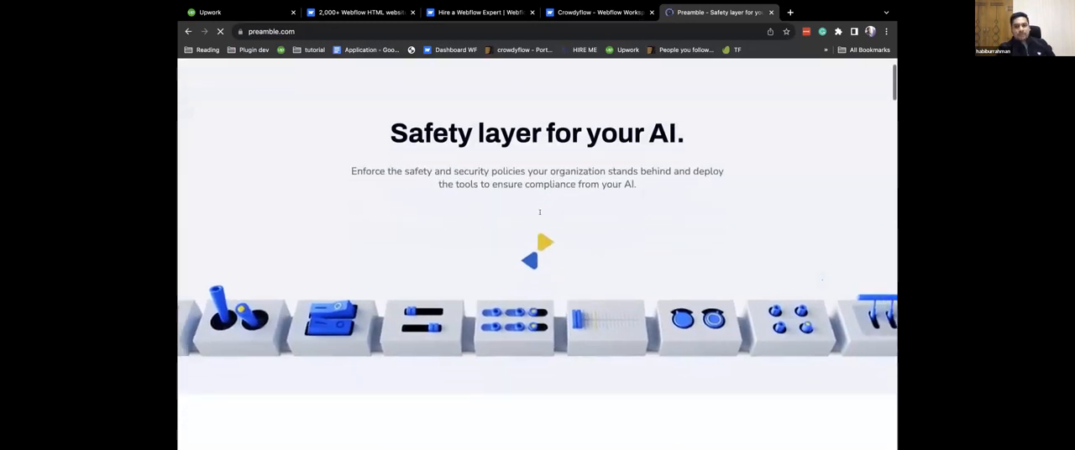
scroll(540, 213, "down", 8)
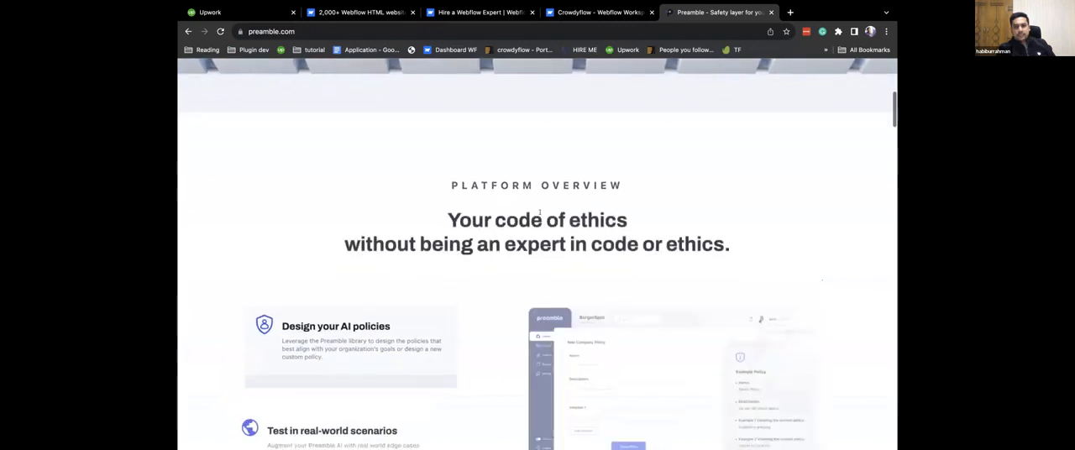
scroll(540, 212, "down", 10)
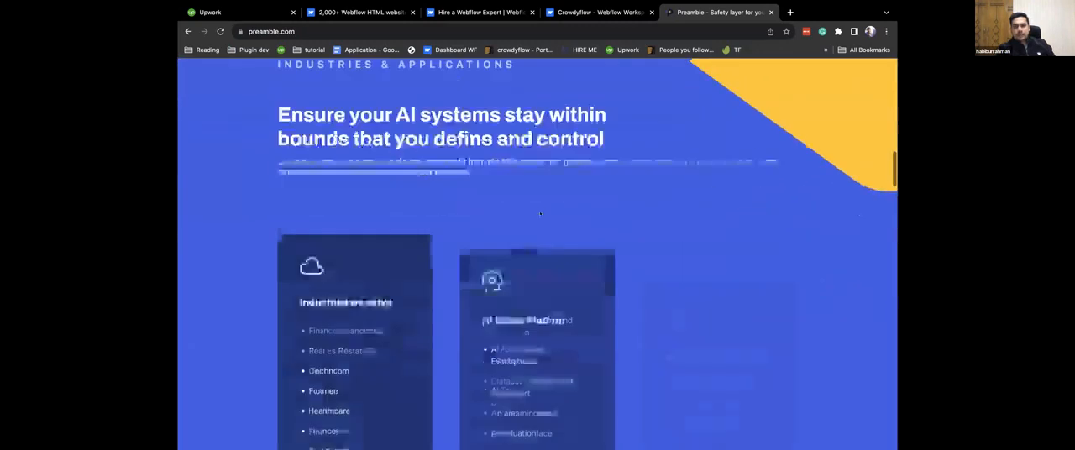
scroll(540, 213, "down", 10)
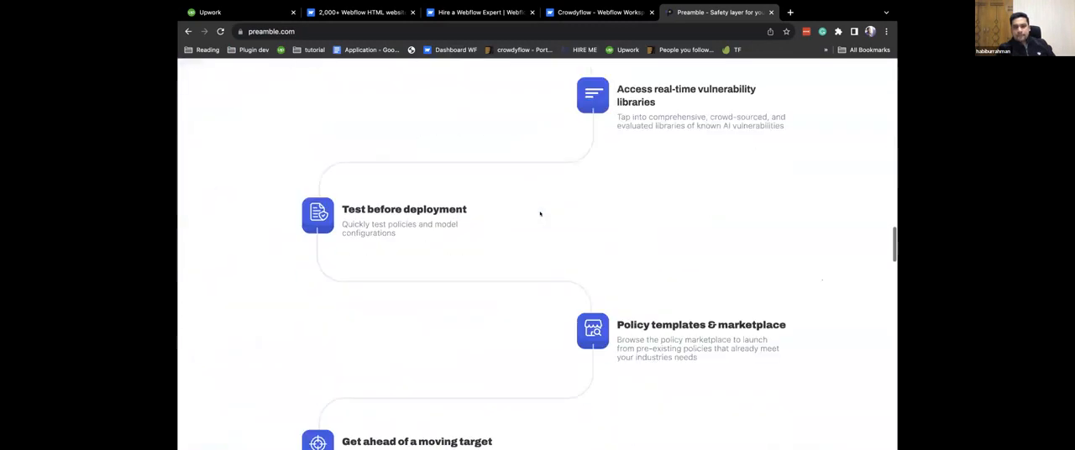
scroll(540, 213, "down", 12)
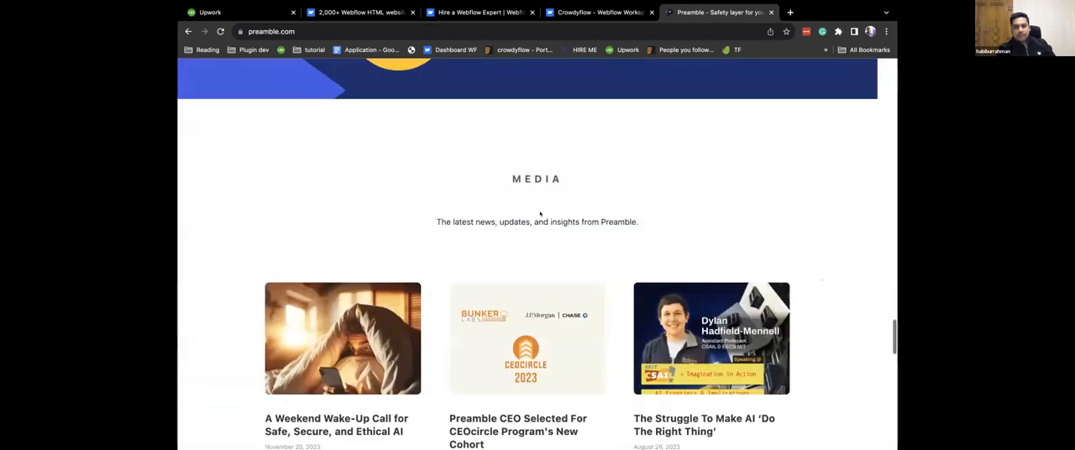
scroll(541, 214, "down", 5)
scroll(540, 214, "up", 20)
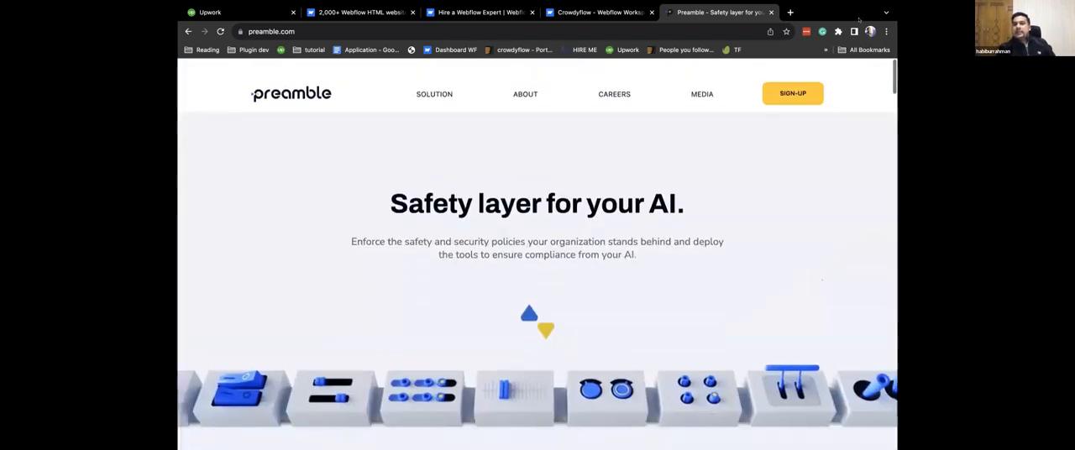
Open the 2ULaundry website (2ulaundry.com) in another new tab.
left_click(789, 11)
left_click(603, 34)
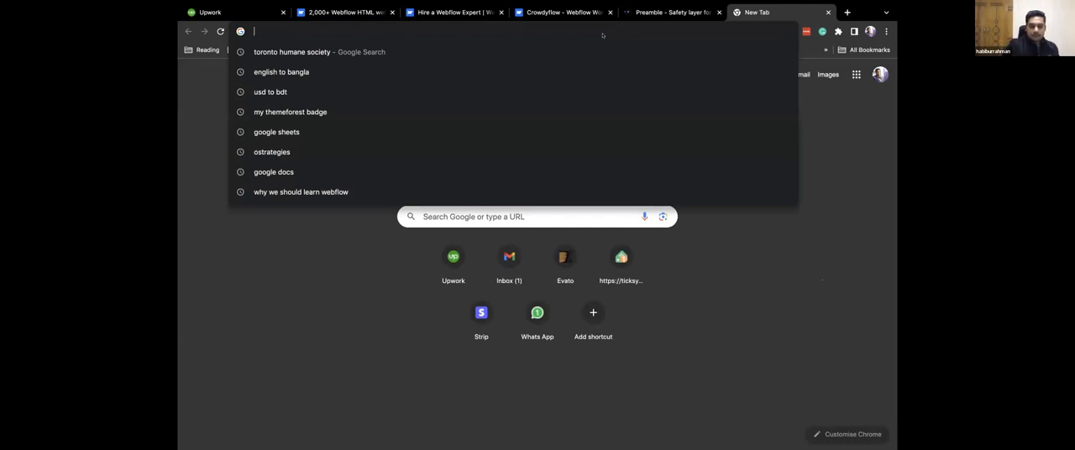
type("2")
key("BackSpace")
type("u")
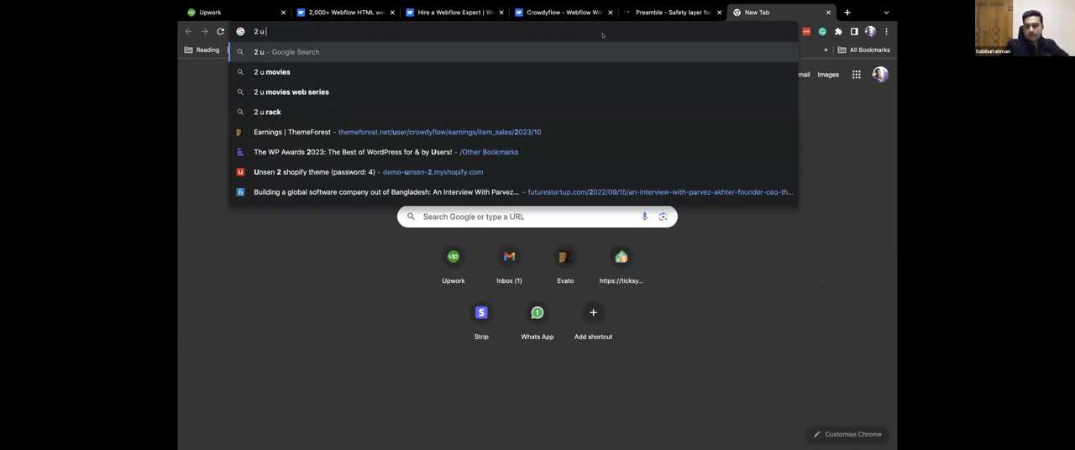
key("BackSpace")
type("u la")
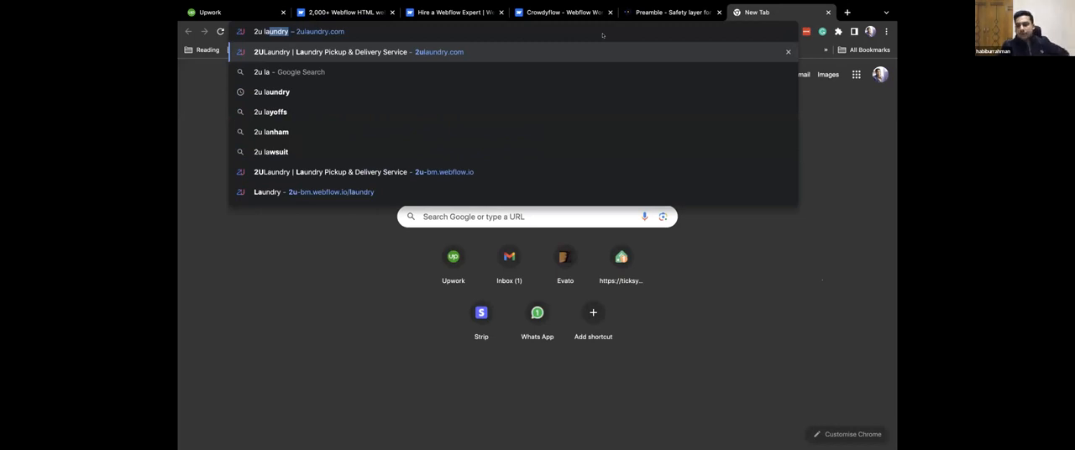
key("Return")
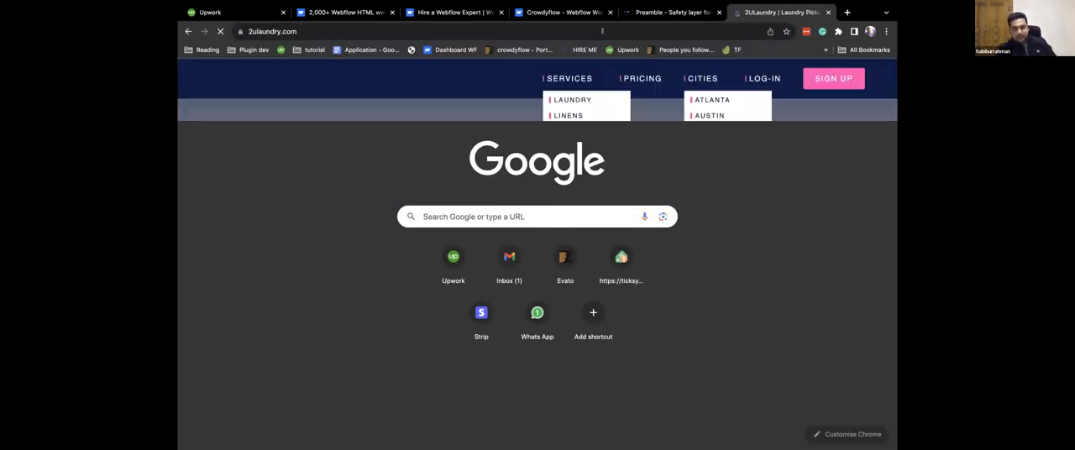
Look through the 2ULaundry home page sections down to the cities list and footer.
scroll(734, 286, "down", 10)
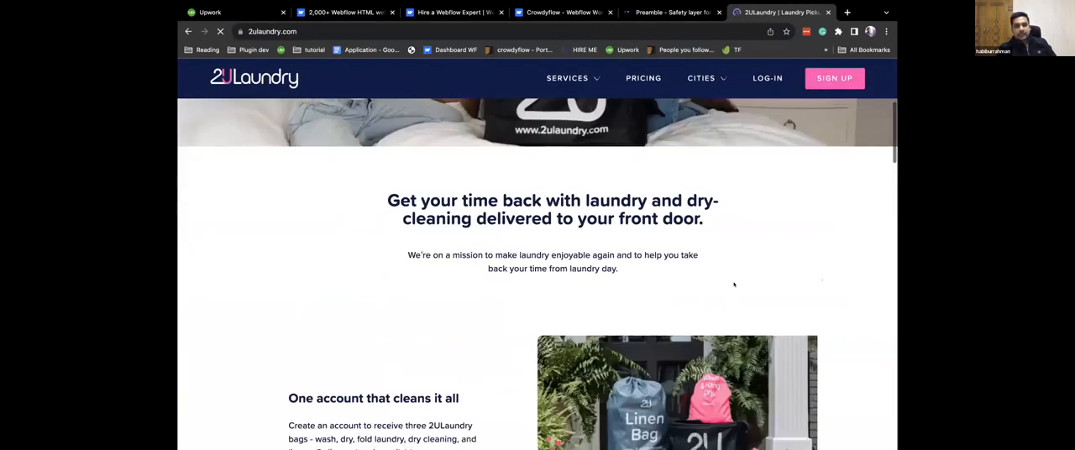
scroll(734, 285, "down", 10)
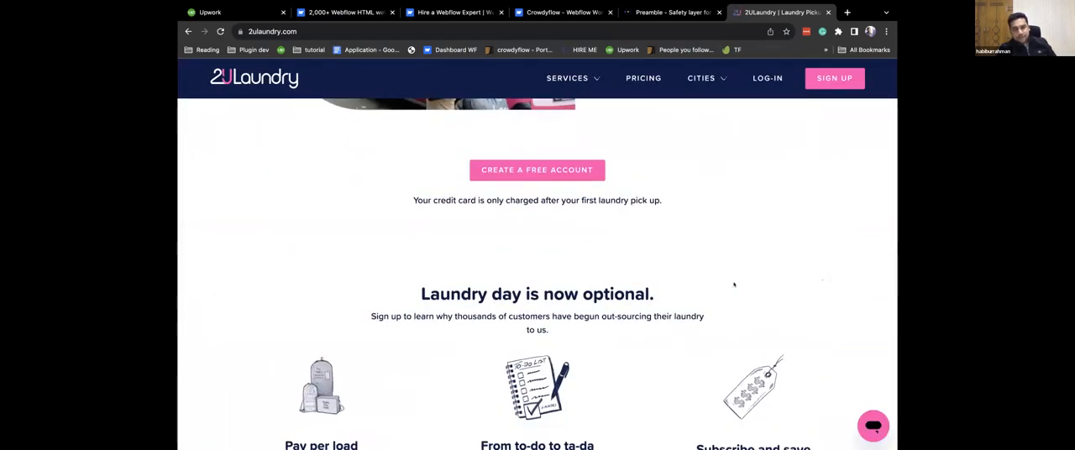
scroll(734, 285, "down", 5)
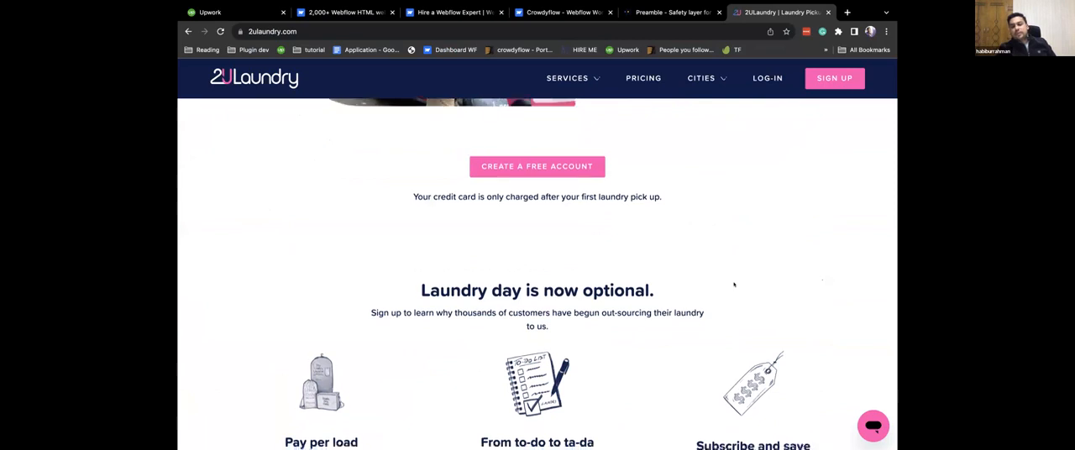
scroll(734, 286, "down", 6)
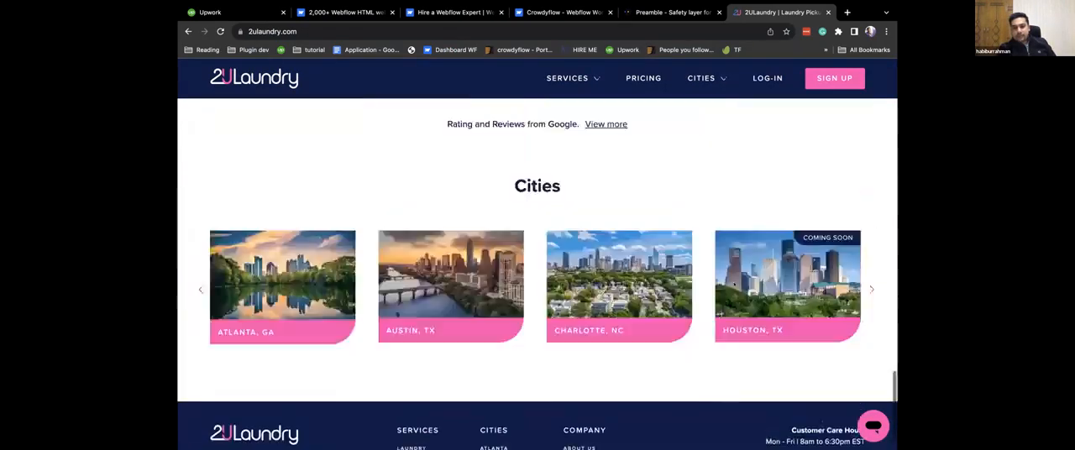
scroll(568, 73, "up", 10)
Open 2ULaundry's Laundry service page and go to its time-saving calculator.
mouse_move(568, 72)
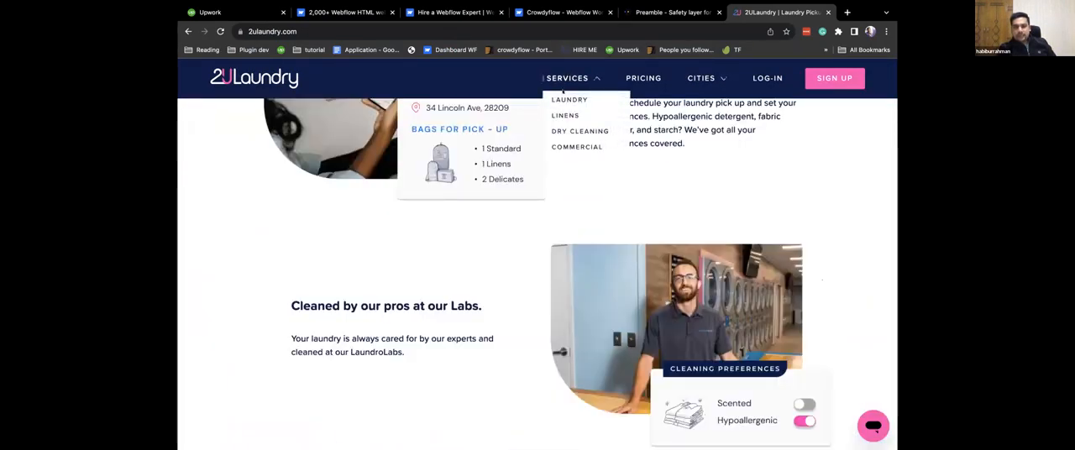
left_click(553, 98)
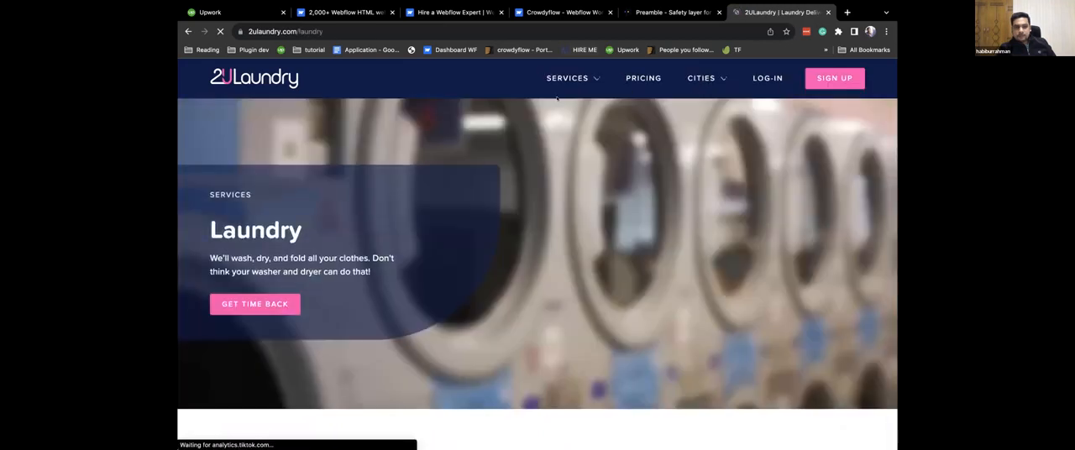
scroll(554, 99, "down", 10)
scroll(556, 99, "down", 4)
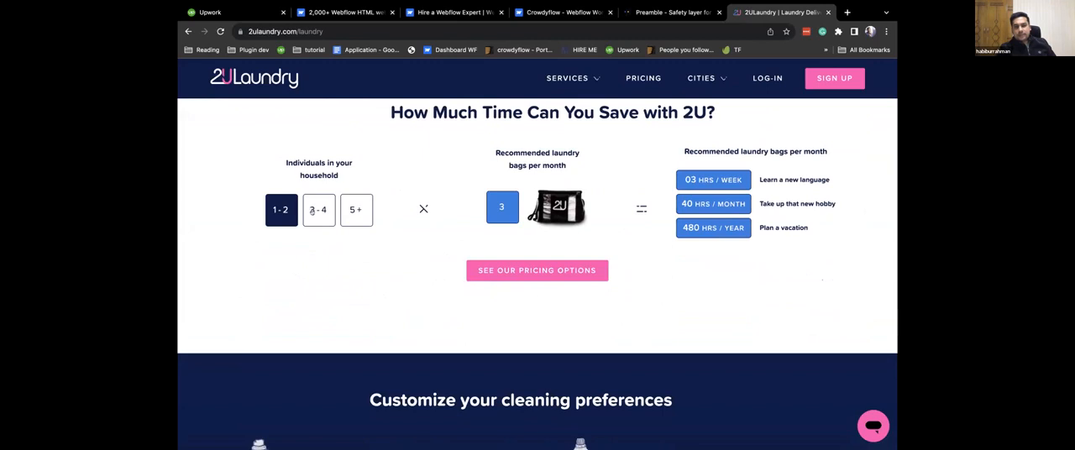
Try the 3 - 4 and 5+ household sizes in the time-saving calculator, and close the 2ULaundry site.
left_click(331, 213)
left_click(350, 216)
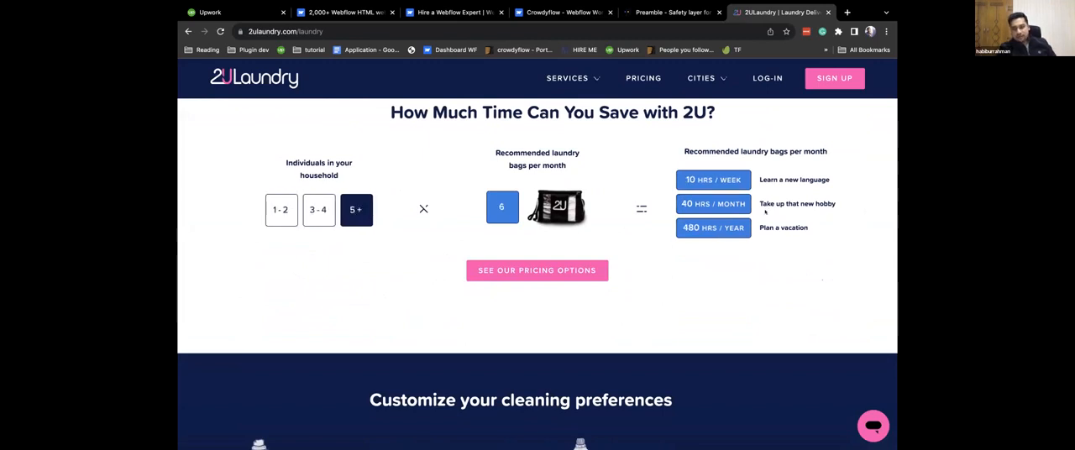
scroll(766, 213, "up", 10)
scroll(765, 213, "up", 4)
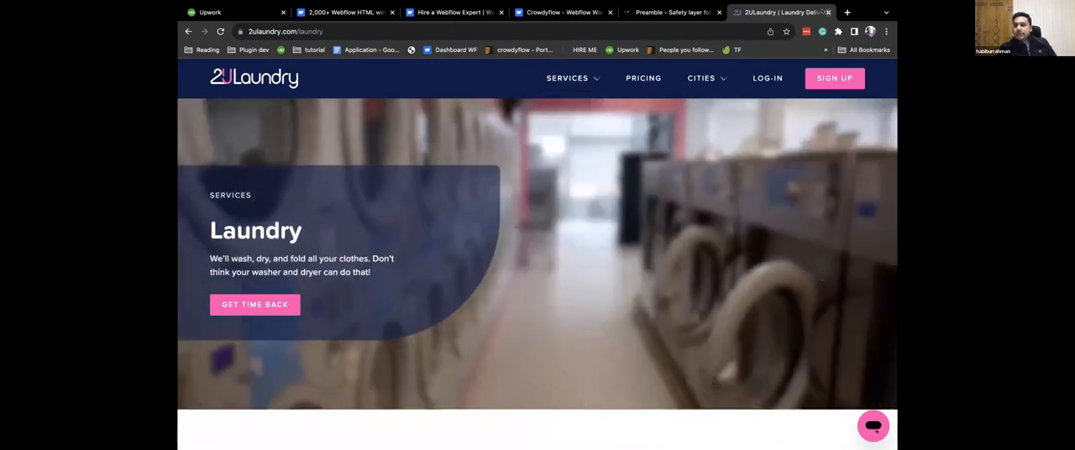
left_click(828, 12)
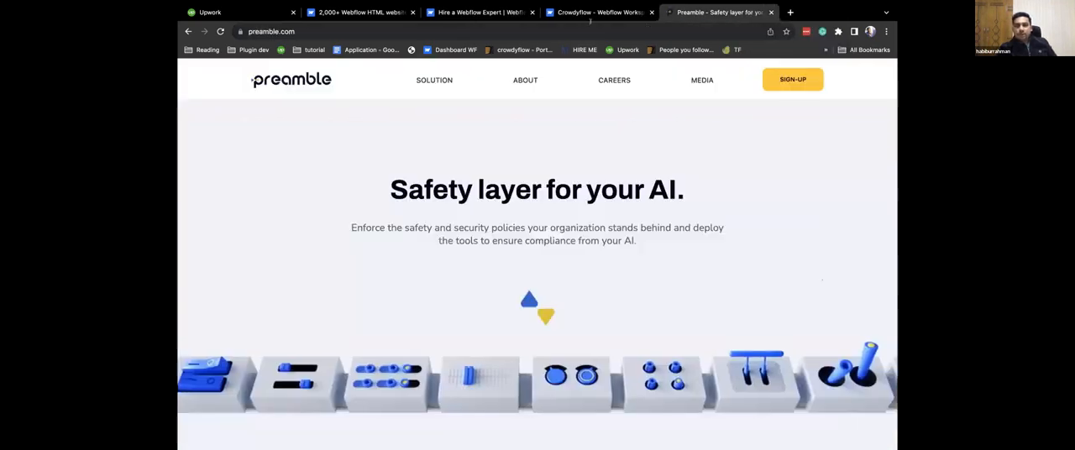
Return to the Hire a Webflow Expert page and review the United States experts in the $50,000 – $100,000 budget range.
left_click(480, 11)
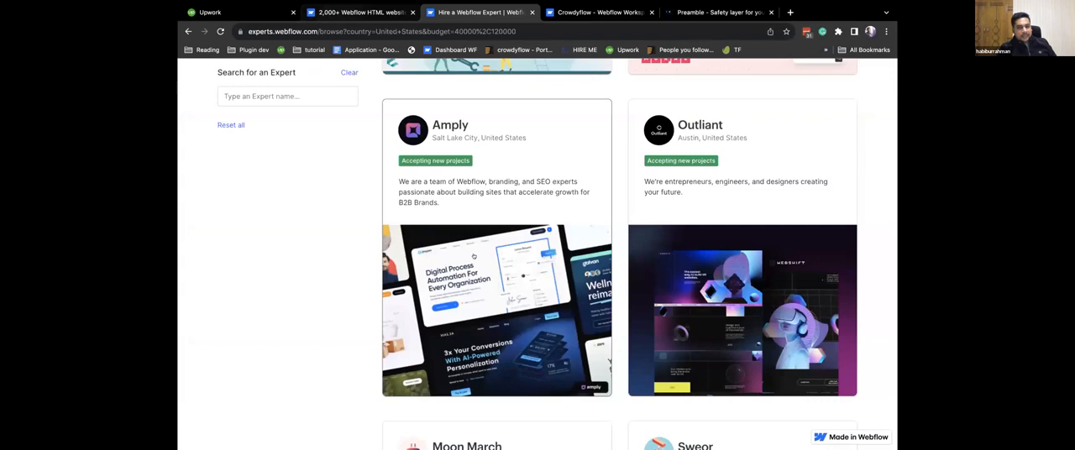
scroll(474, 257, "up", 5)
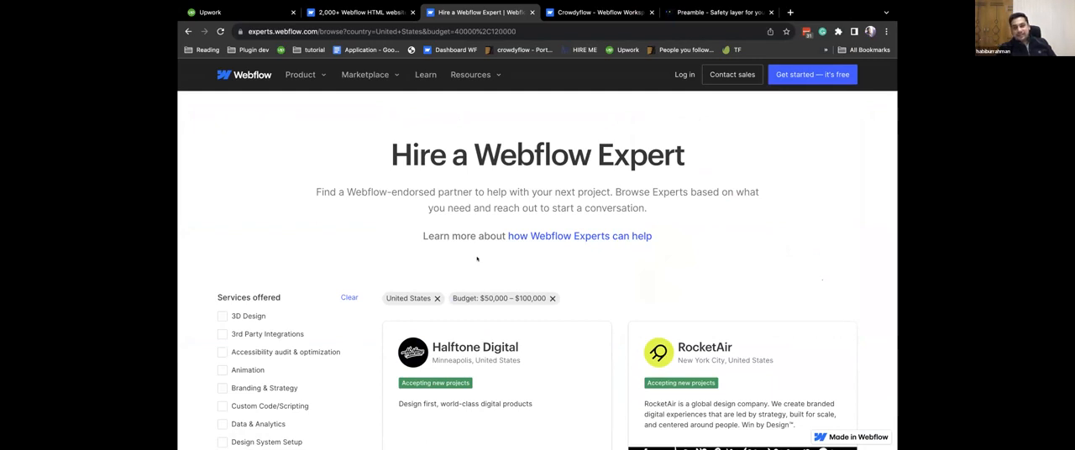
key("ctrl+Tab")
key("ctrl+Tab")
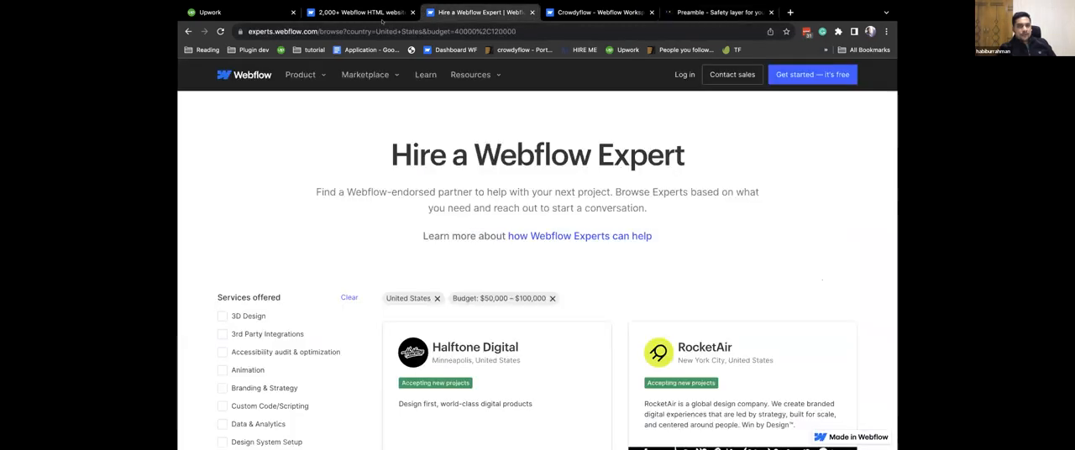
left_click(438, 21)
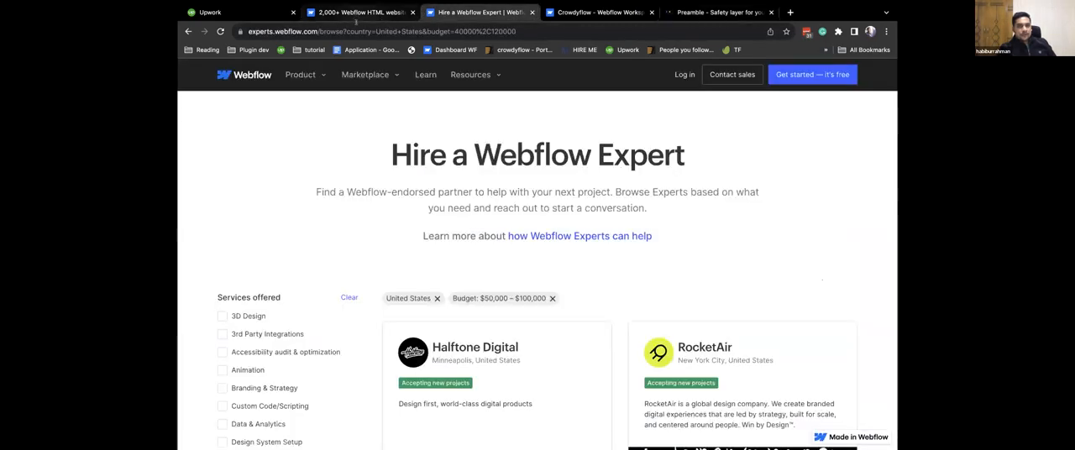
scroll(456, 346, "down", 1)
scroll(455, 345, "down", 8)
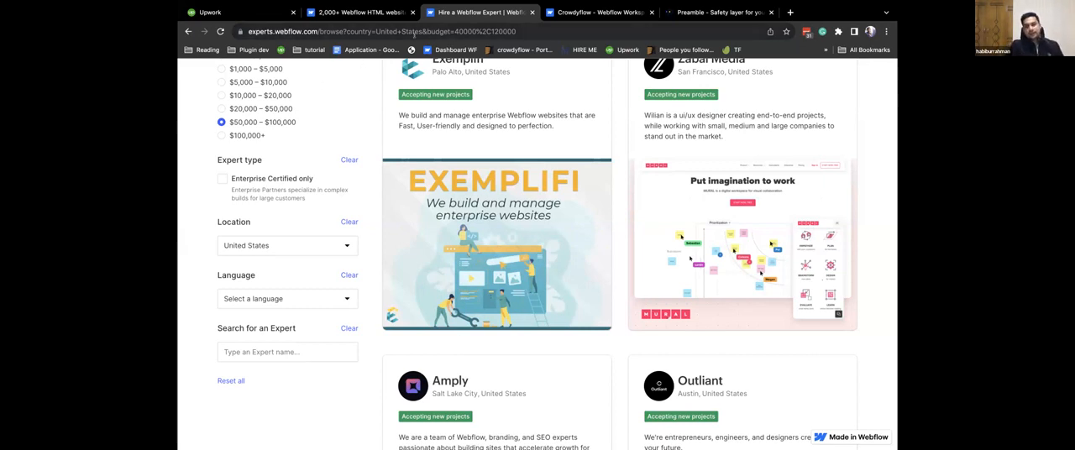
Return to the Crowdyflow profile and open its project request form for hiring the agency.
left_click(357, 12)
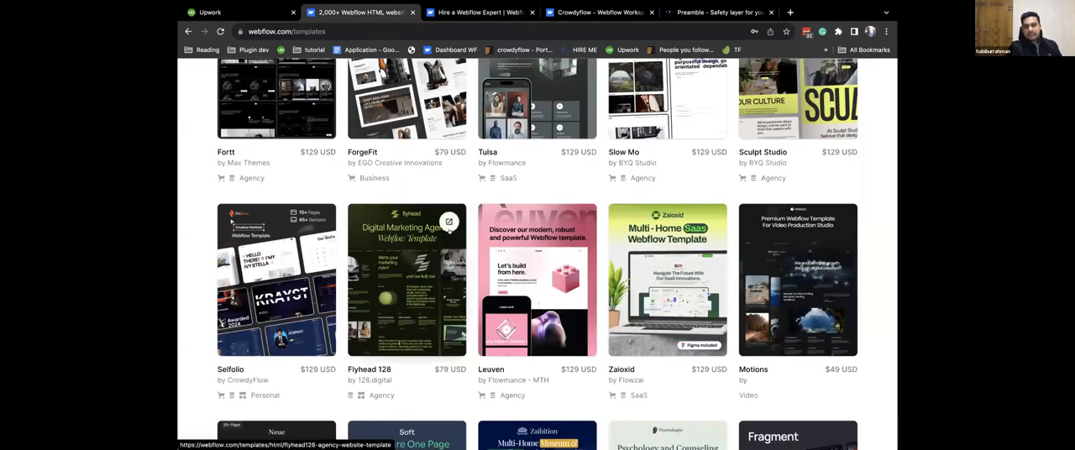
left_click(582, 11)
left_click(704, 12)
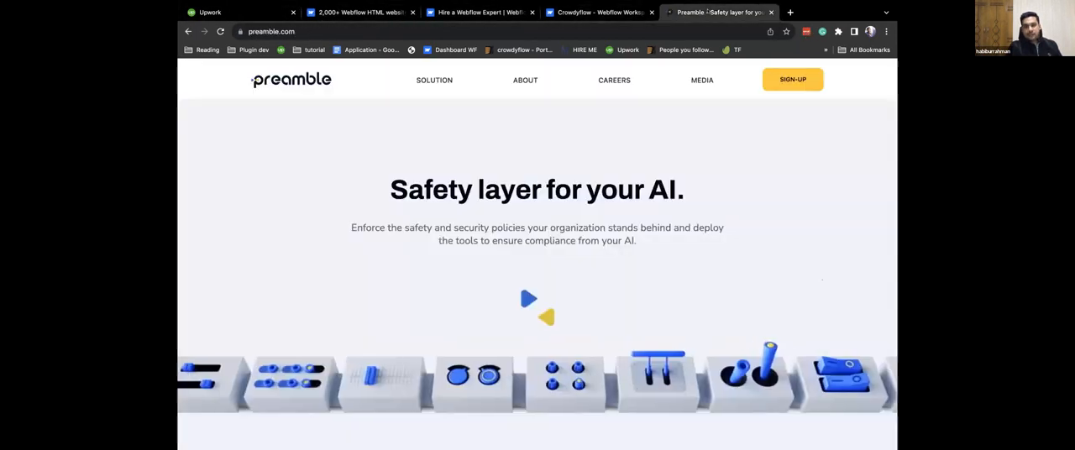
left_click(632, 12)
scroll(458, 153, "down", 5)
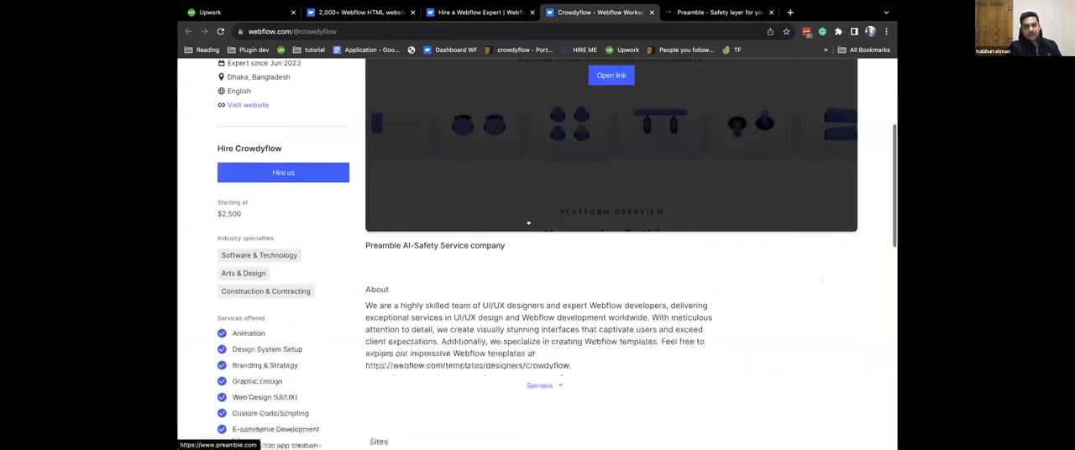
left_click(282, 114)
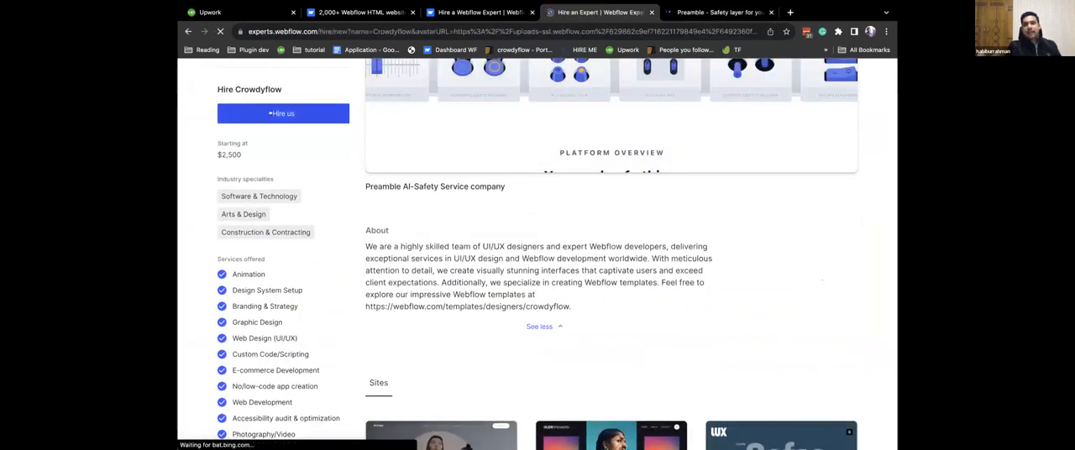
scroll(637, 287, "down", 3)
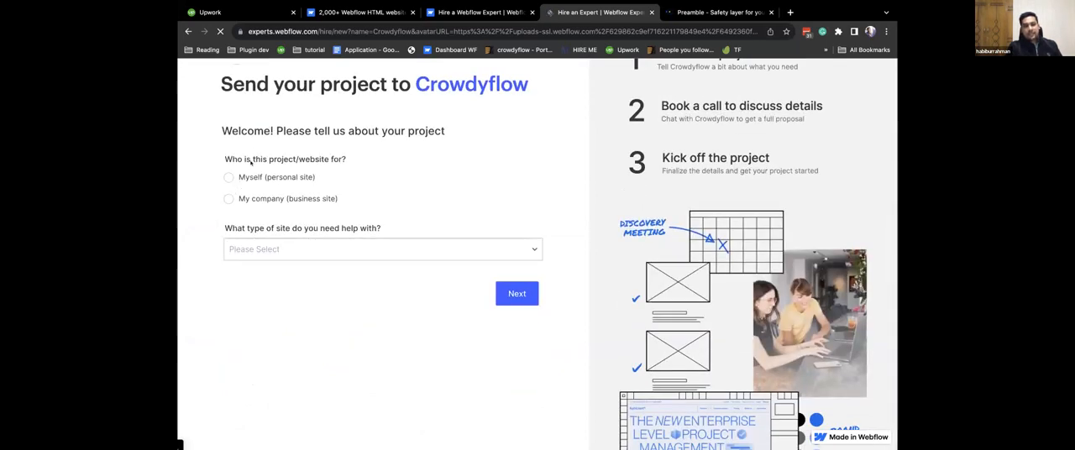
Mark the project as My company (business site), choose A new website as the site type, and continue to the company questions.
left_click(257, 199)
scroll(260, 249, "down", 1)
left_click(264, 206)
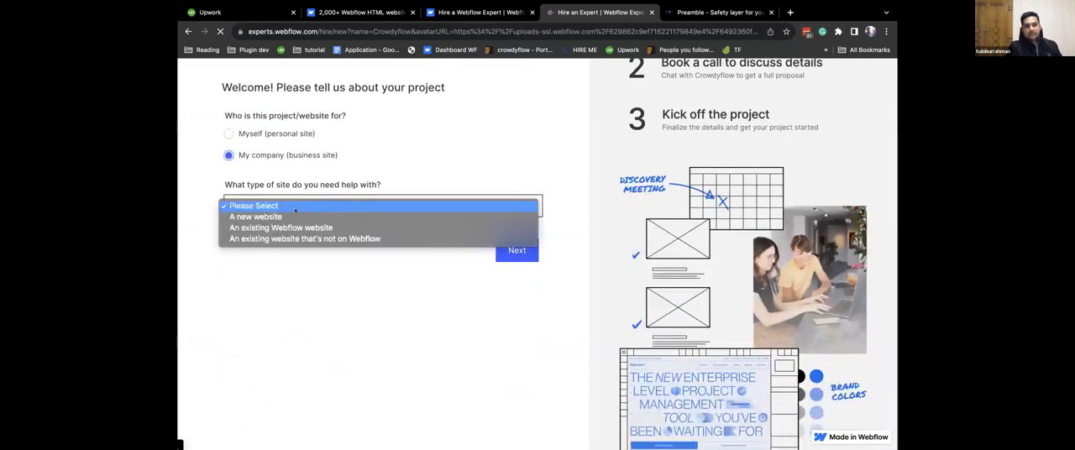
left_click(269, 219)
left_click(513, 254)
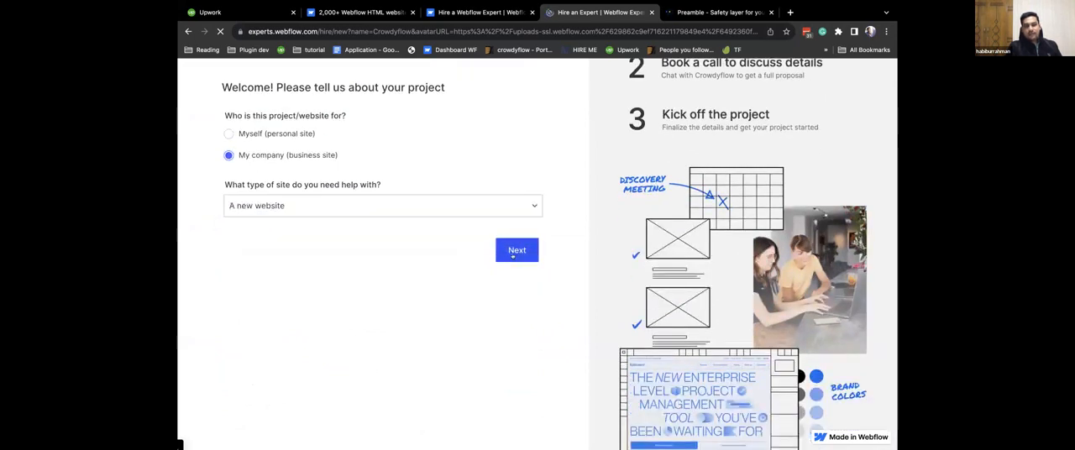
Examine the company questions in Crowdyflow's request form, including the Number of Employees ranges and the Company Name field.
scroll(260, 243, "down", 2)
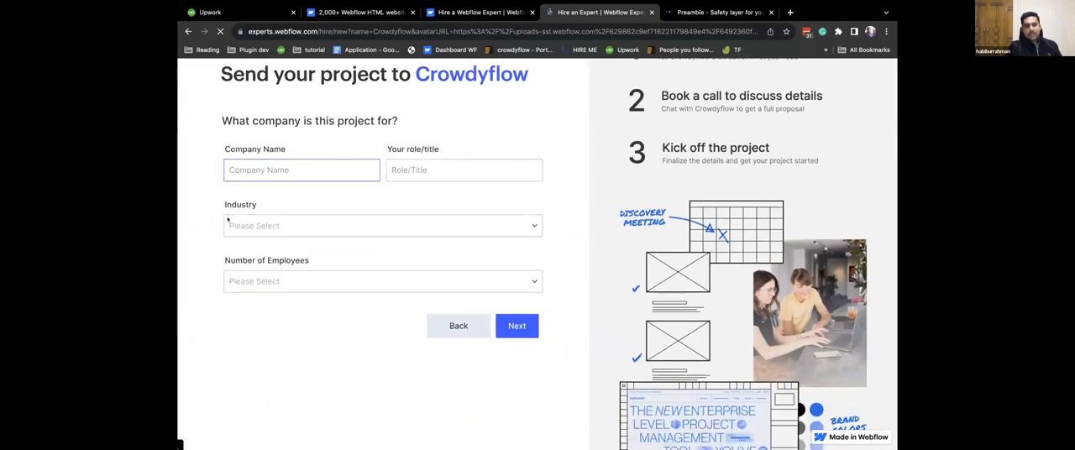
left_click(299, 284)
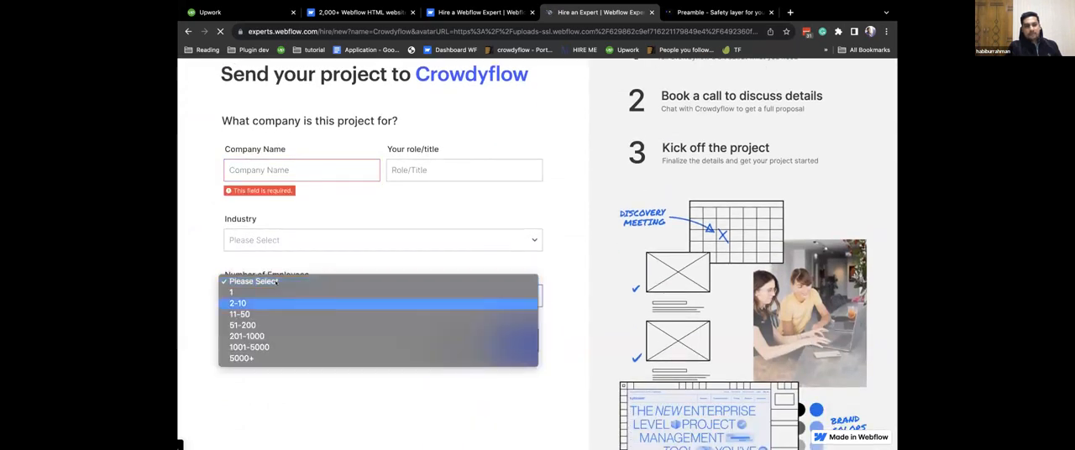
left_click(274, 170)
left_click(274, 171)
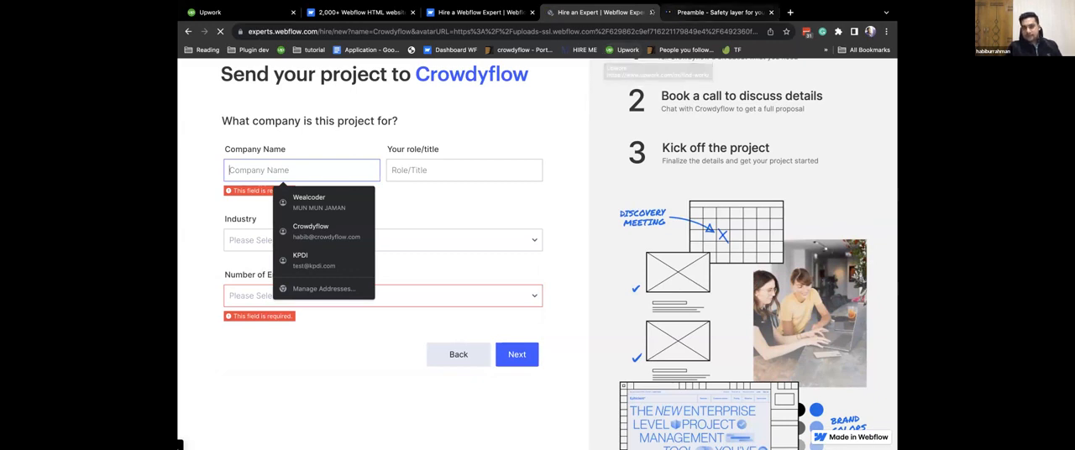
Close the Crowdyflow request form, the Preamble site and the Hire a Webflow Expert page.
left_click(651, 11)
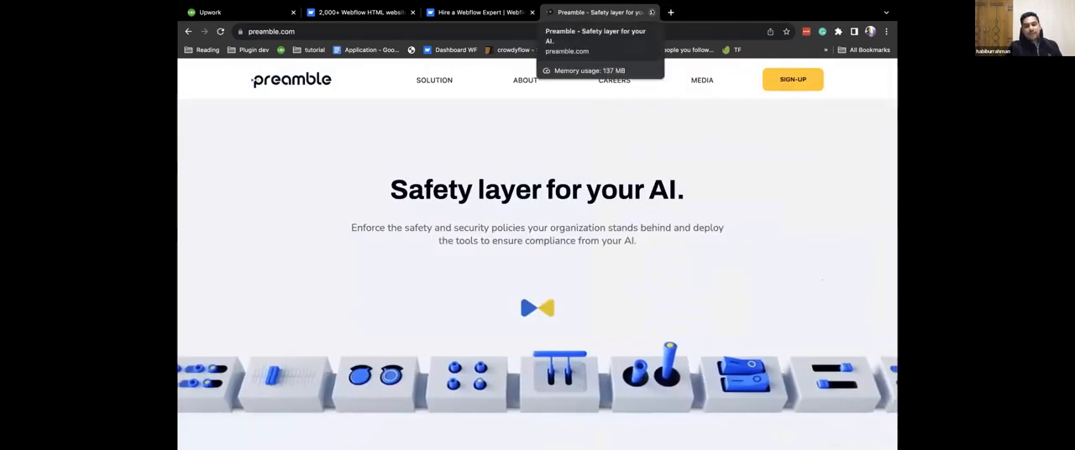
left_click(651, 12)
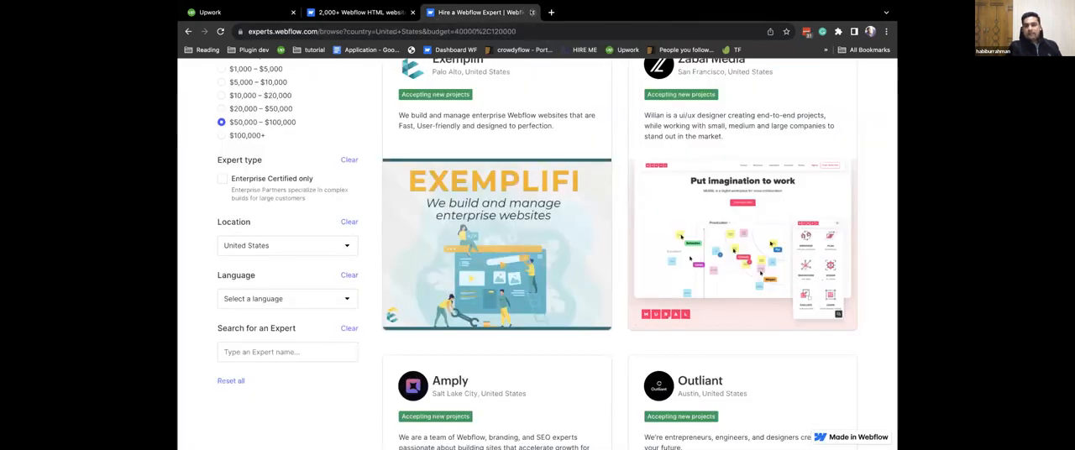
key("ctrl+w")
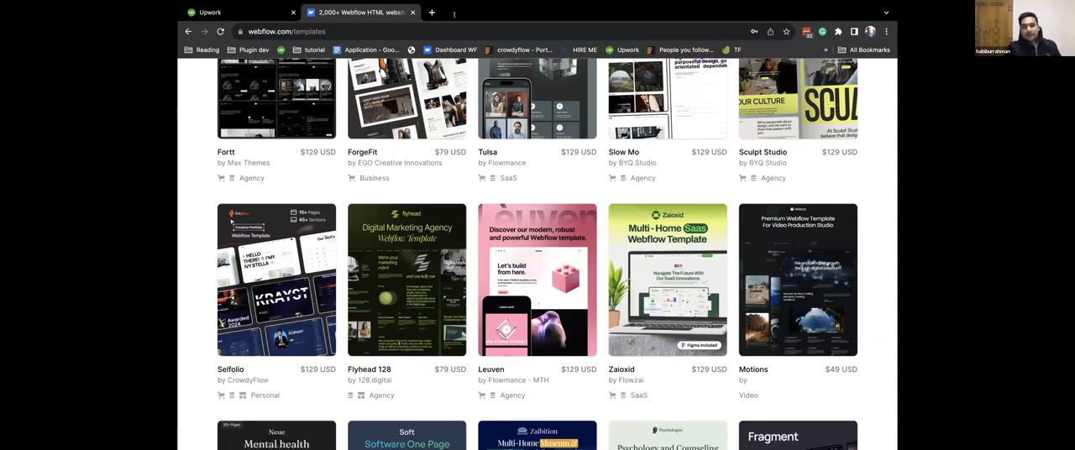
Open the bookmarked crowdyflow ThemeForest portfolio in a new tab and go to the Axtra | Digital Agency Creative Portfolio Theme page.
right_click(501, 49)
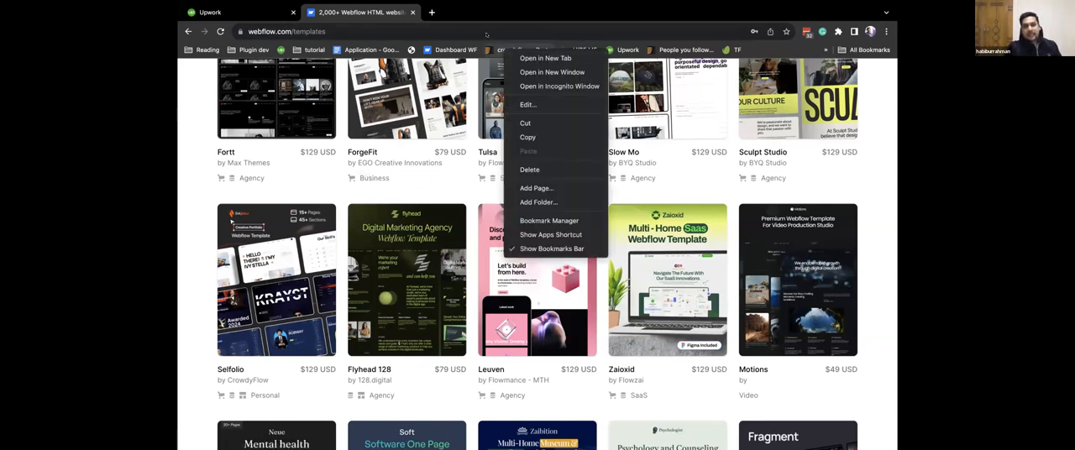
left_click(545, 58)
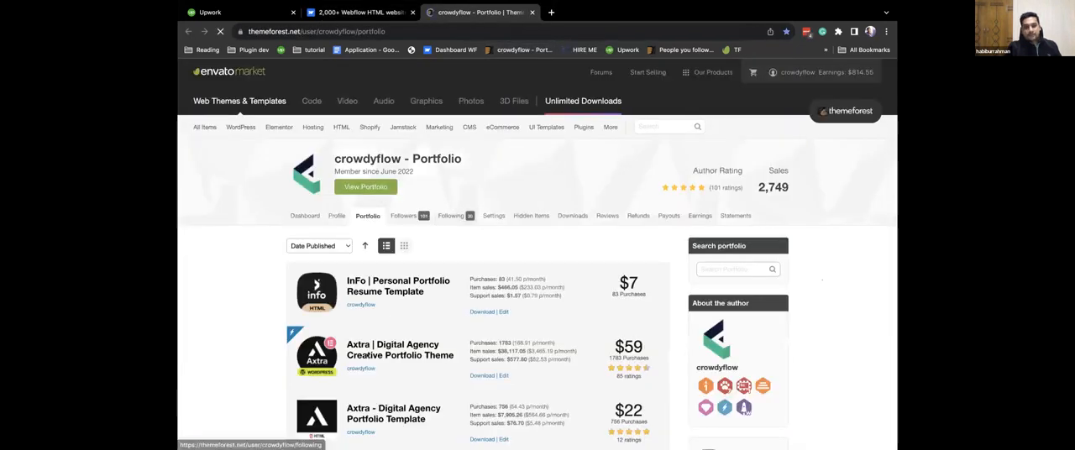
left_click(367, 351)
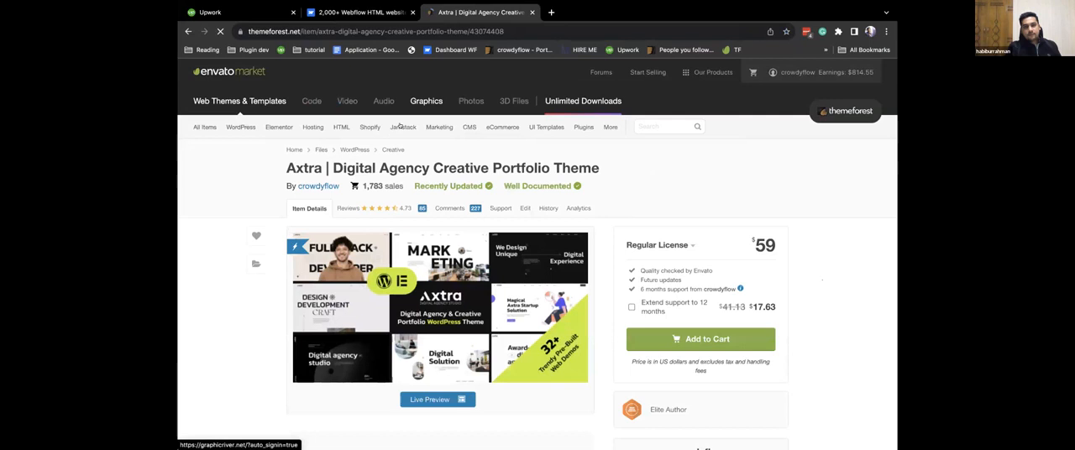
Review the Axtra theme's item details, highlighting its publication date, number of sales and Regular License price.
scroll(694, 332, "down", 3)
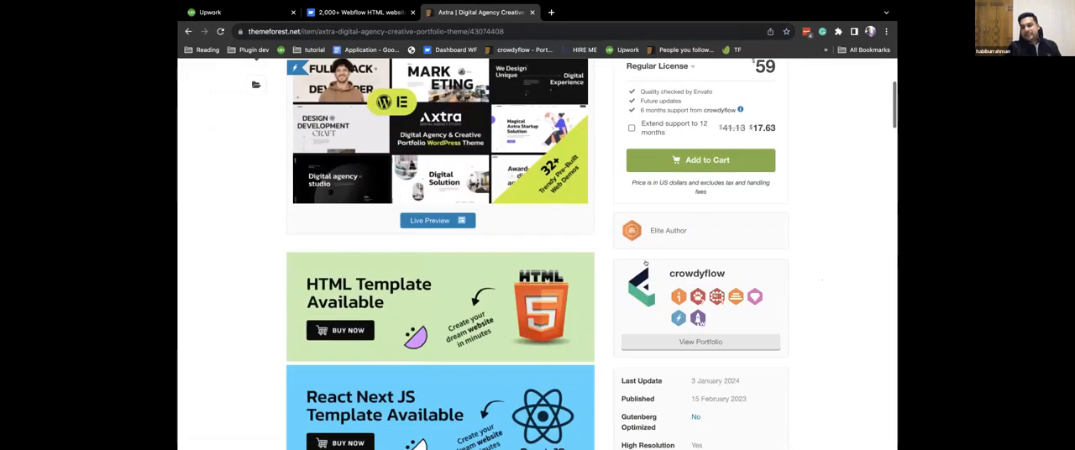
scroll(693, 332, "down", 1)
left_click_drag(691, 322, 750, 322)
scroll(663, 202, "up", 5)
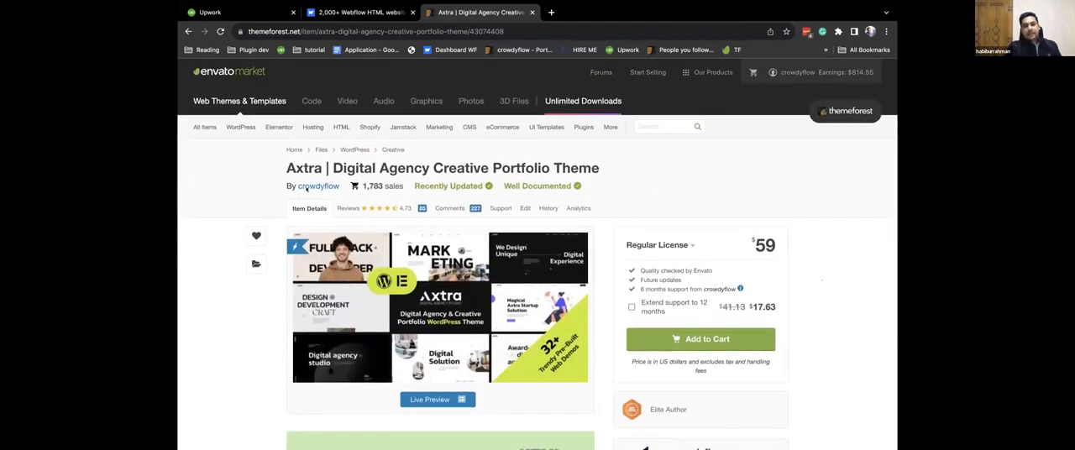
left_click_drag(383, 182, 363, 180)
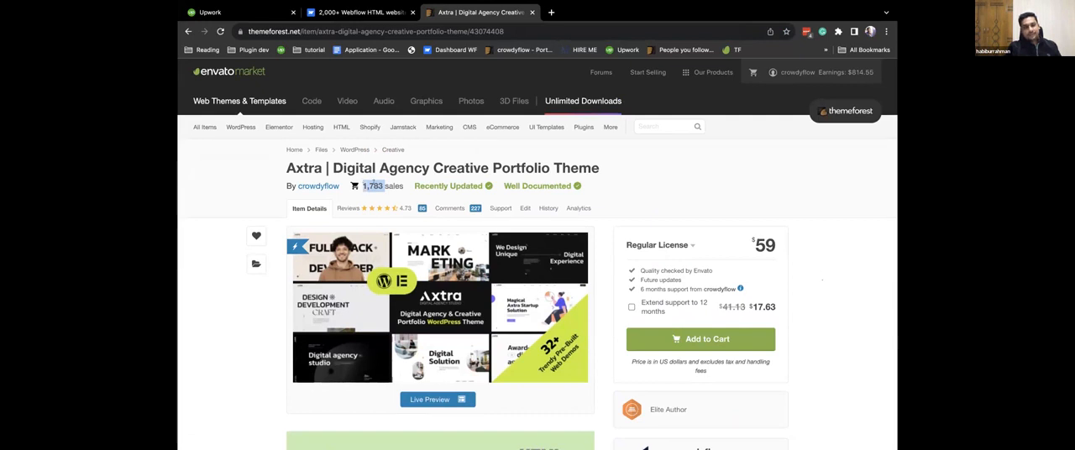
left_click_drag(774, 240, 755, 239)
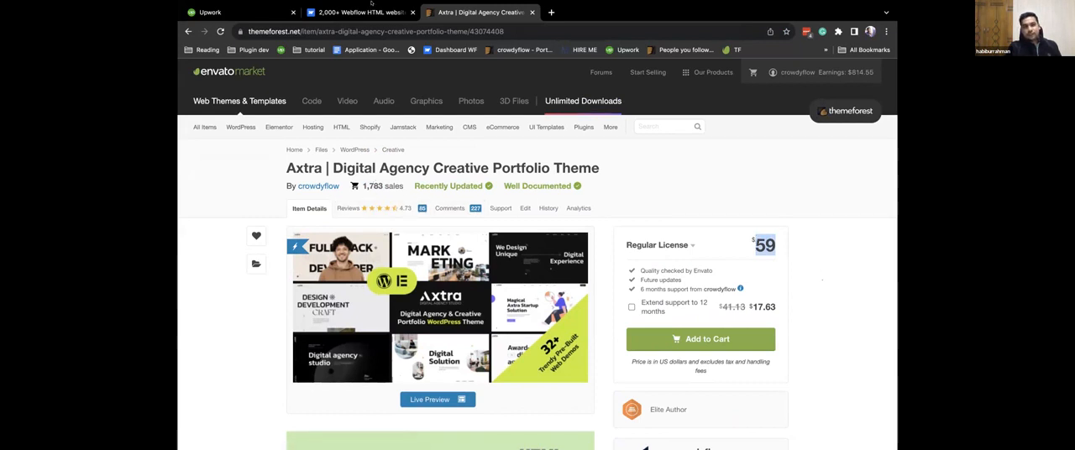
Look over the Webflow templates page again, close the Axtra theme page, and open a new browser tab.
key("ctrl+shift+Tab")
scroll(414, 221, "up", 2)
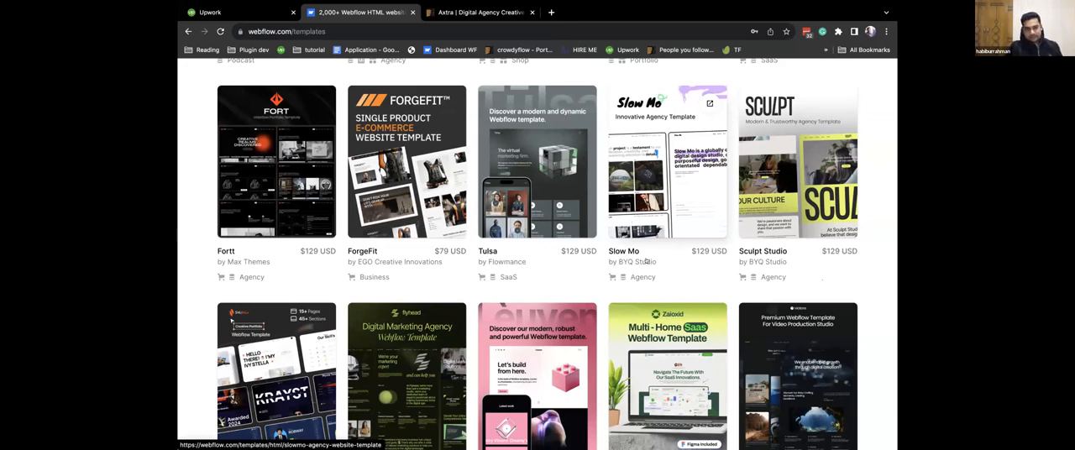
left_click(515, 12)
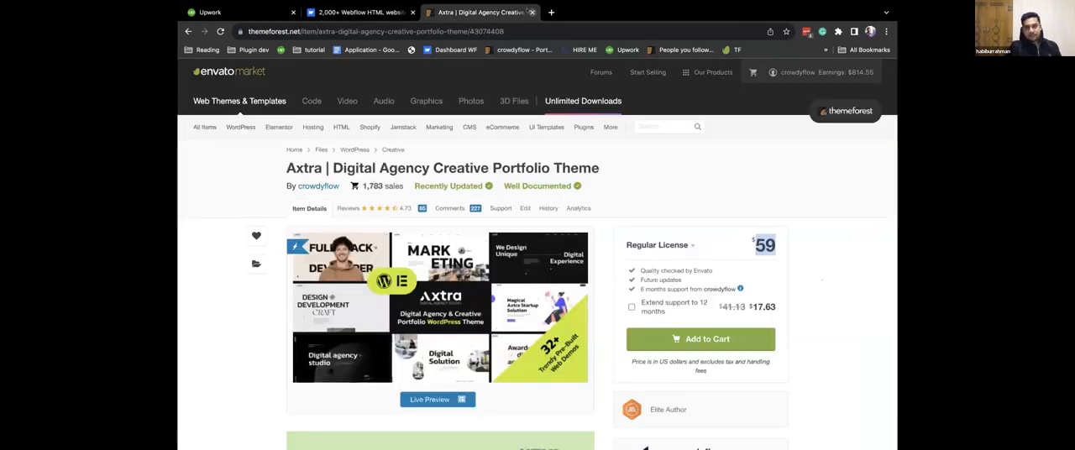
left_click(532, 12)
scroll(420, 134, "up", 15)
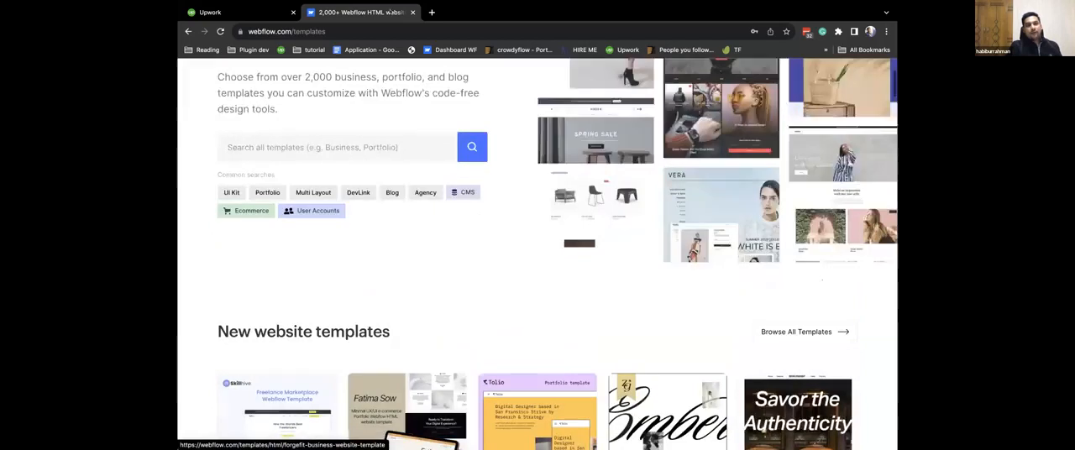
left_click(431, 12)
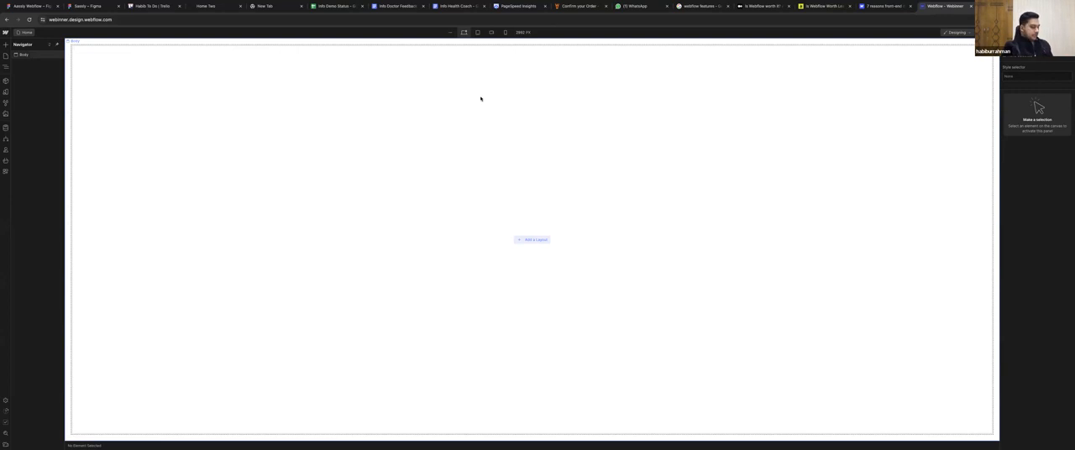
Take the browser with the Webflow Designer out of full screen, and separate and close the PageSpeed Insights page.
key("super+shift+p")
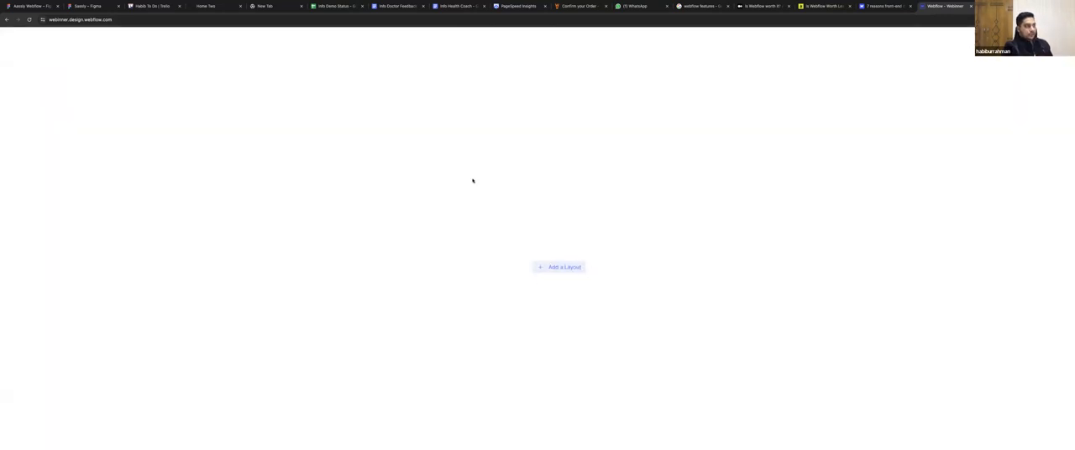
key("super+shift+p")
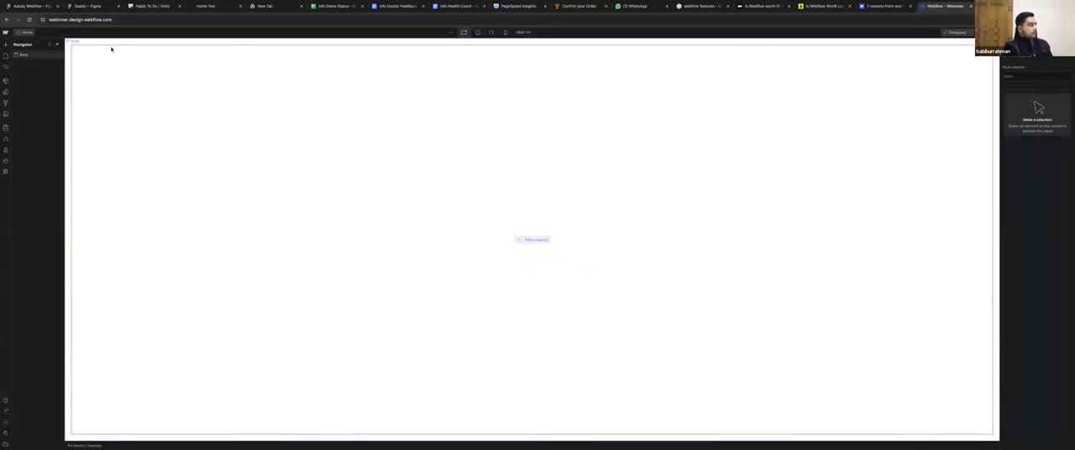
left_click(22, 12)
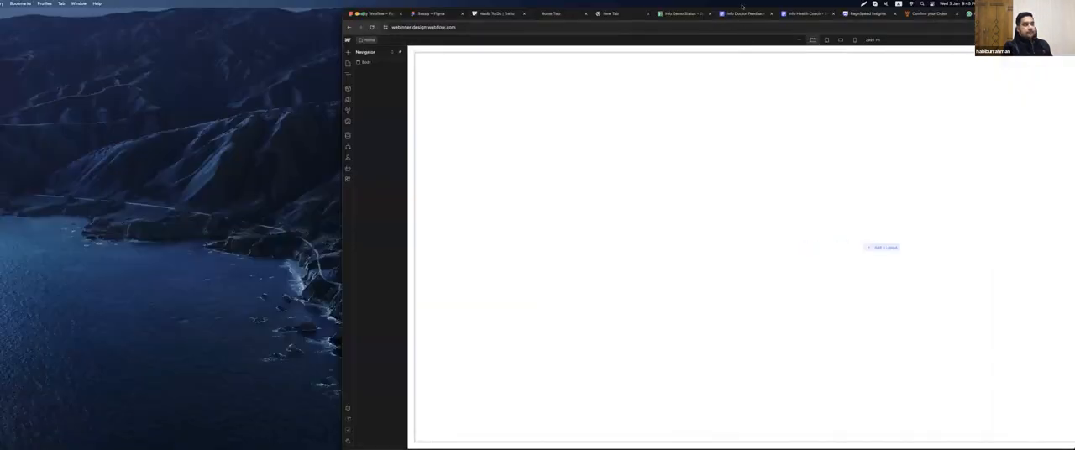
left_click_drag(717, 14, 501, 5)
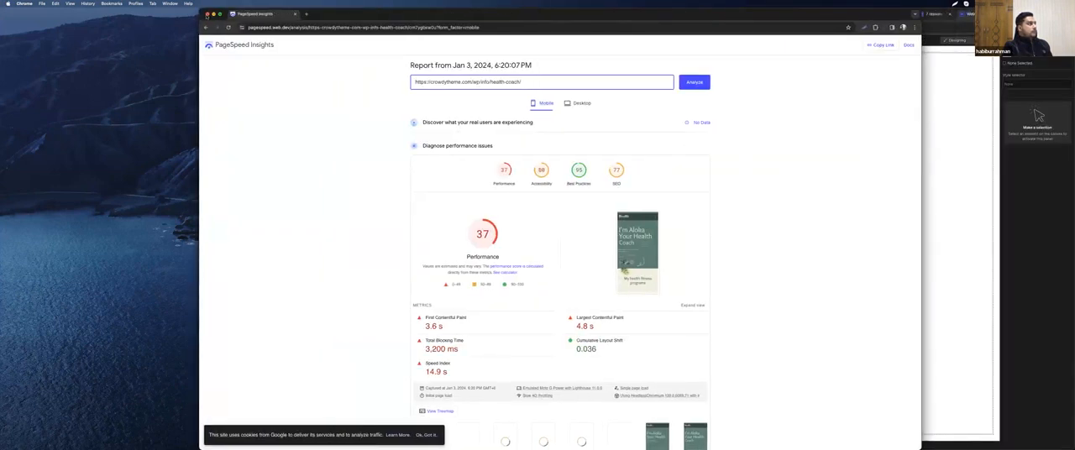
left_click(207, 14)
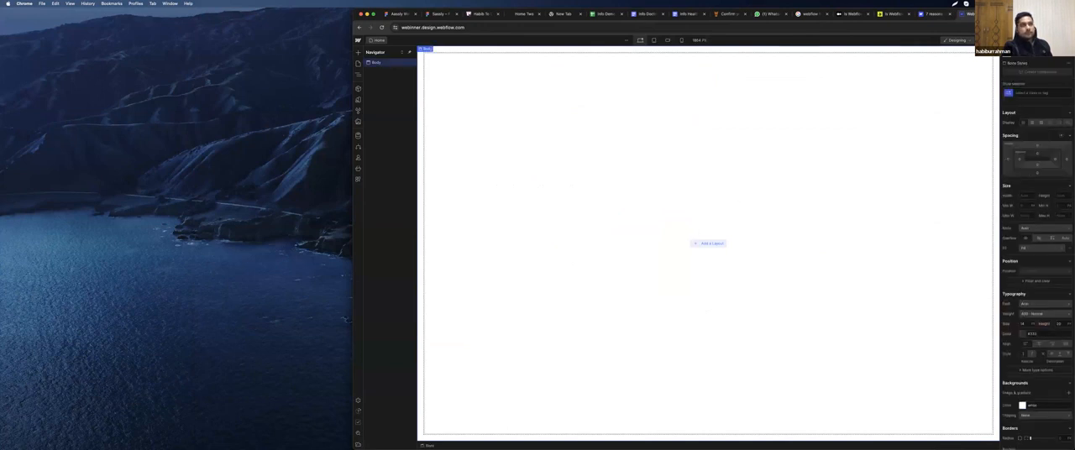
Bring the Webflow Designer window back to full screen and enlarge its interface three zoom levels.
left_click_drag(966, 14, 785, 13)
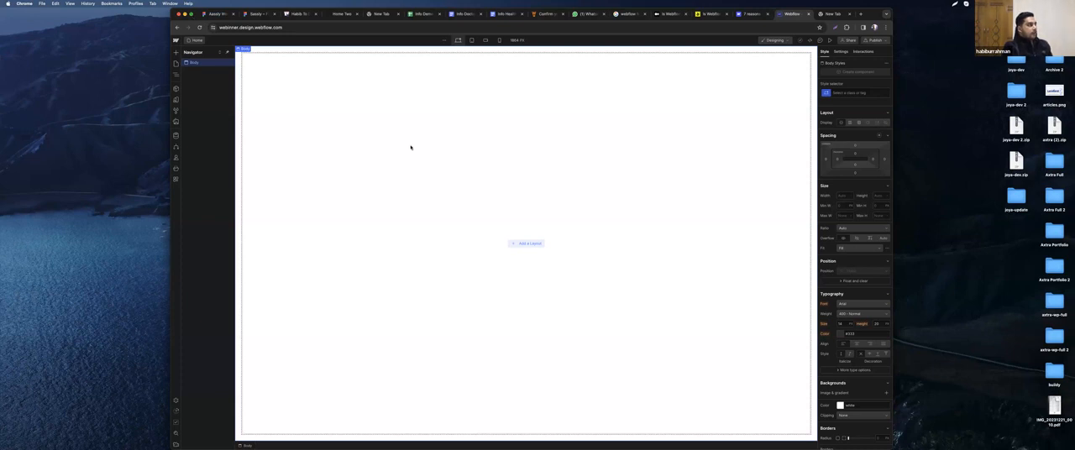
scroll(411, 148, "up", 1)
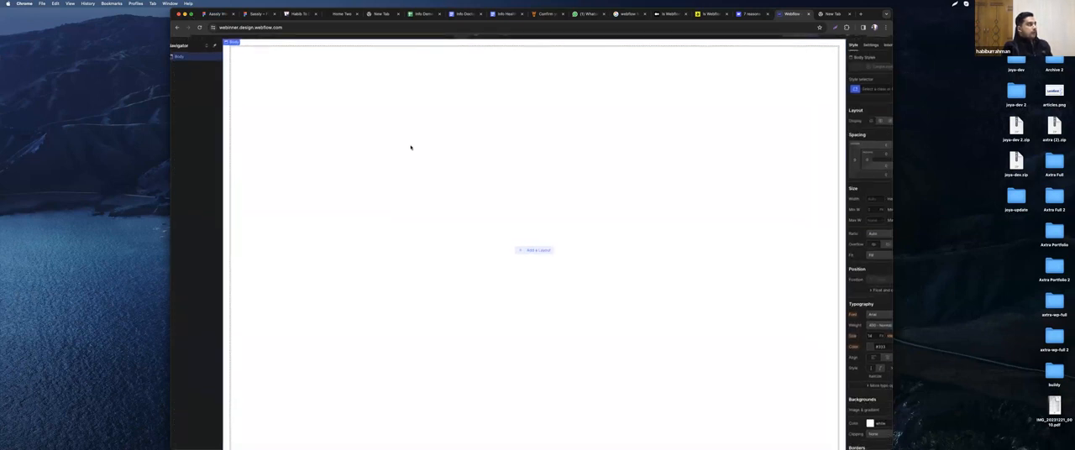
scroll(410, 148, "down", 1)
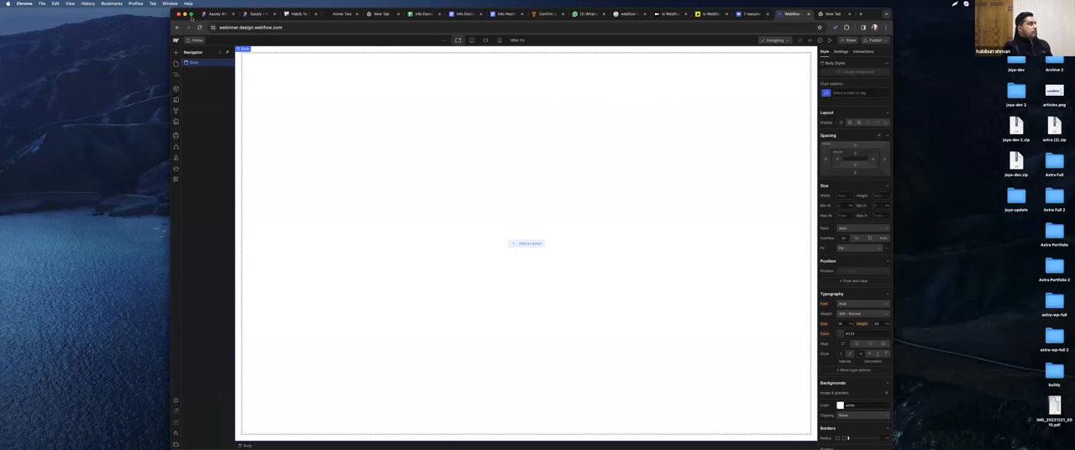
left_click(191, 15)
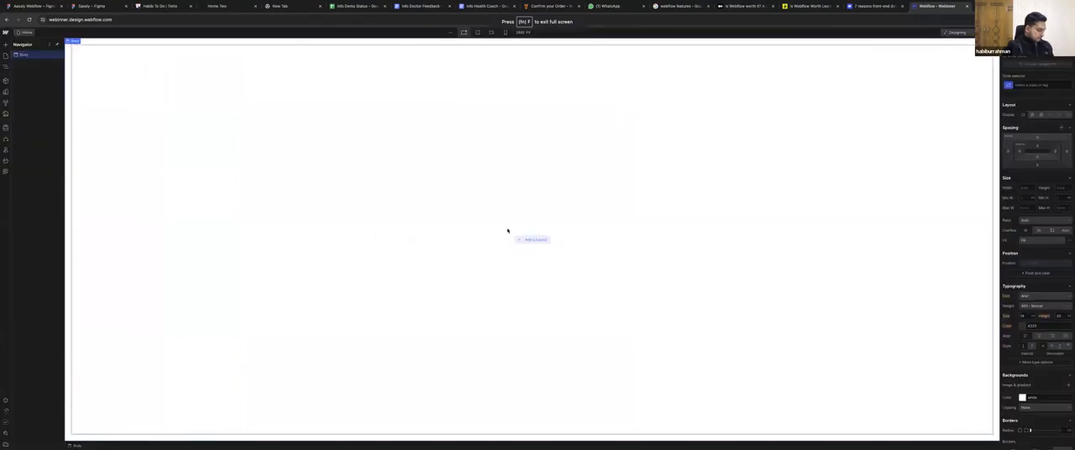
key("super+plus")
key("super+plus")
key("super+plus")
key("super+plus")
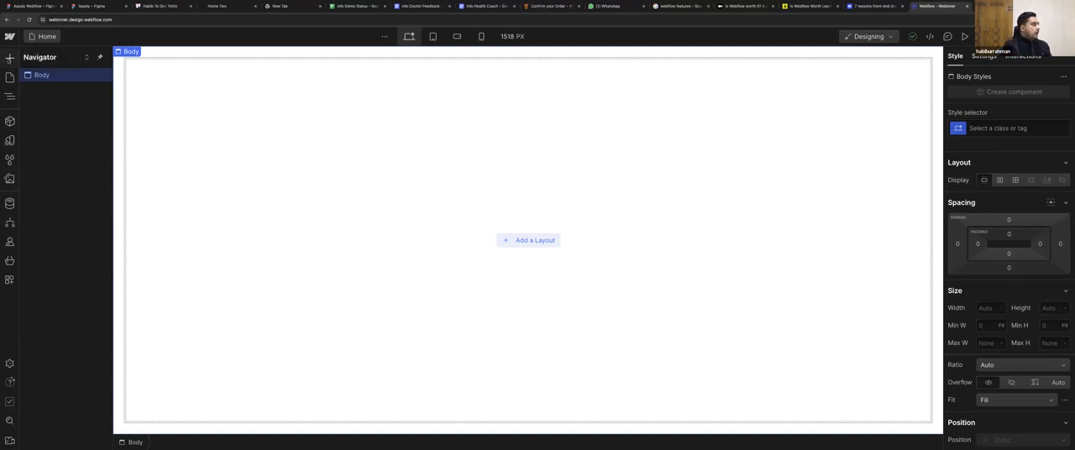
Browse the available elements and add an H1 Heading element to the blank page body.
left_click(10, 58)
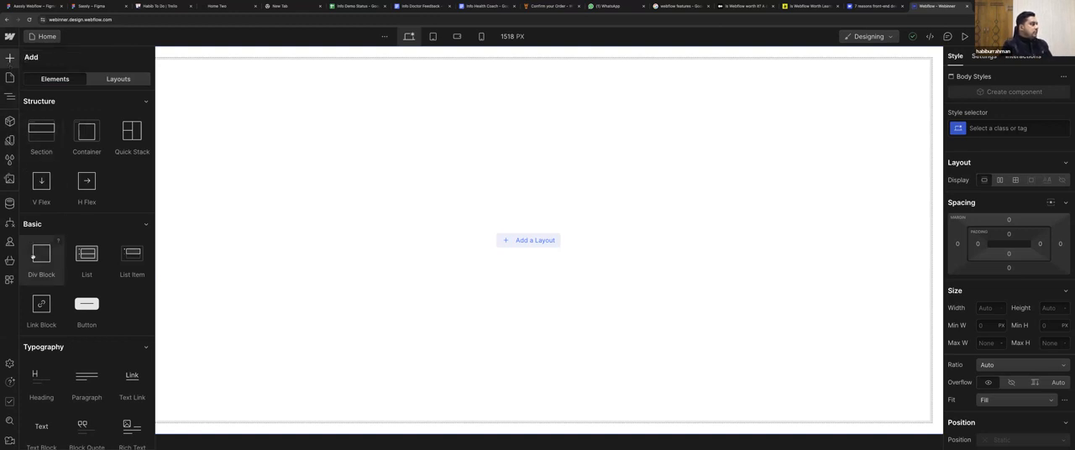
scroll(33, 260, "down", 1)
scroll(32, 257, "down", 5)
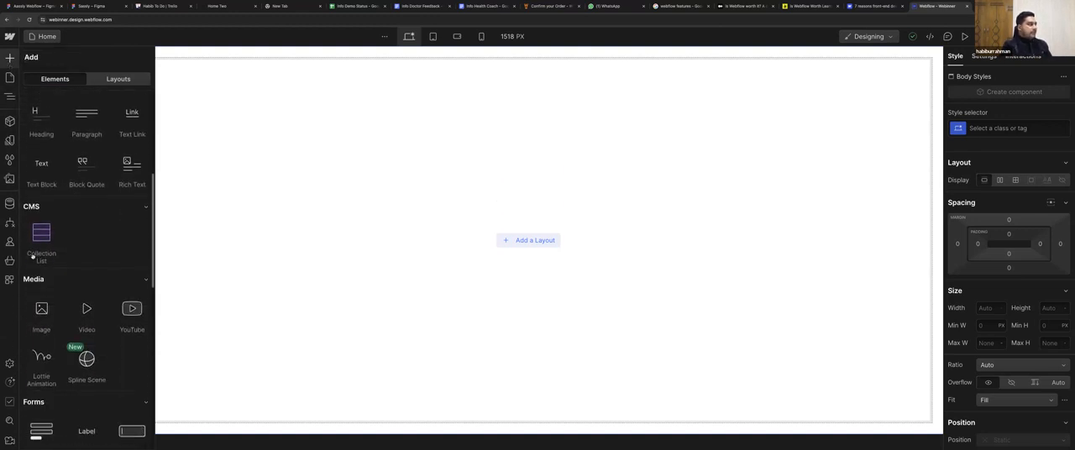
scroll(34, 258, "up", 5)
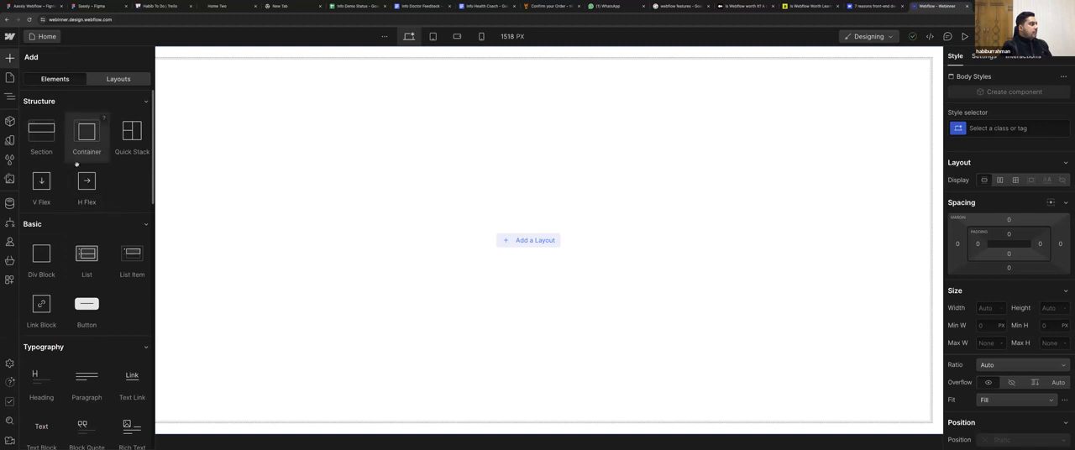
scroll(62, 278, "down", 1)
scroll(62, 278, "down", 3)
scroll(62, 278, "up", 4)
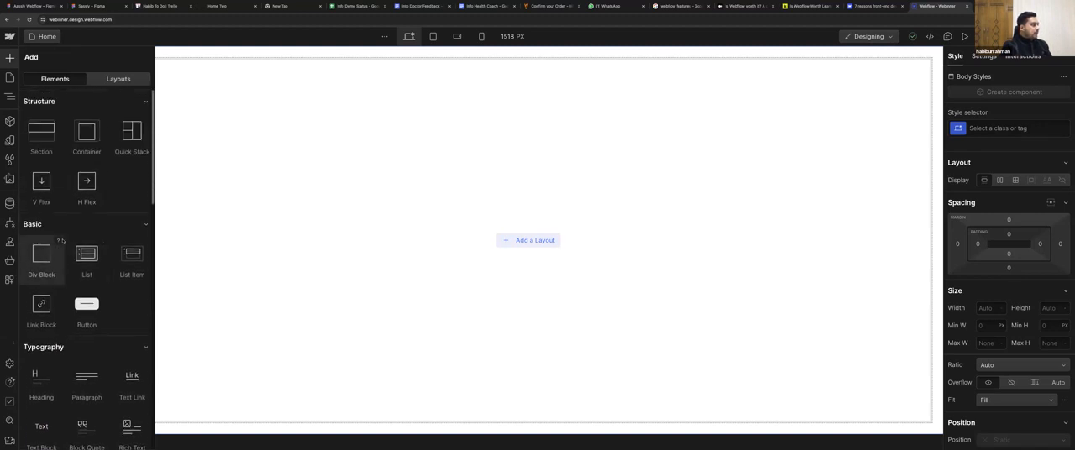
scroll(50, 218, "down", 10)
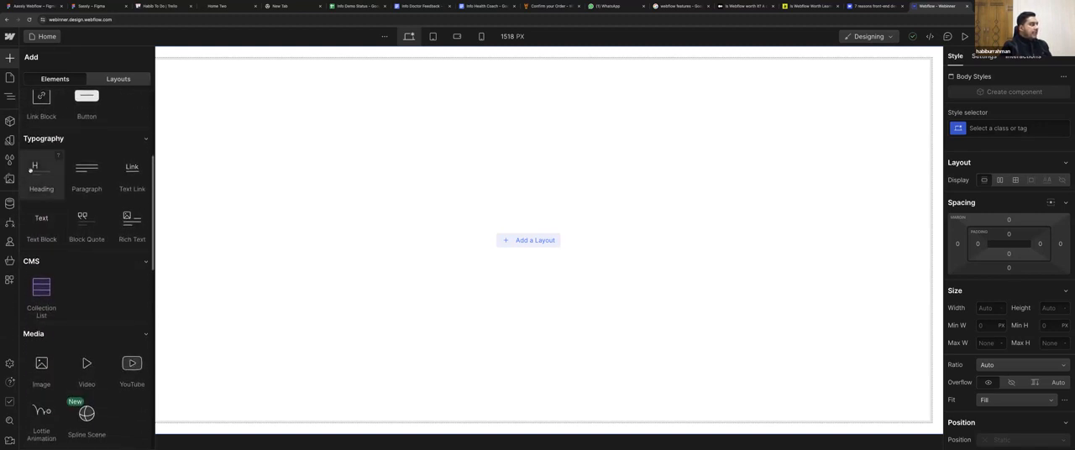
left_click_drag(31, 170, 491, 63)
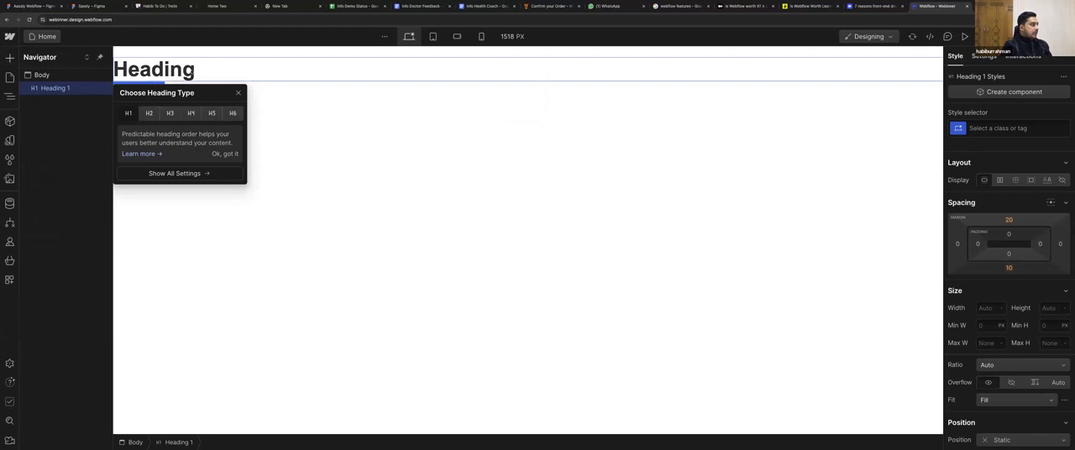
Replace the heading's placeholder text with "This is my first webfow practice".
double_click(192, 73)
key("super+a")
key("BackSpace")
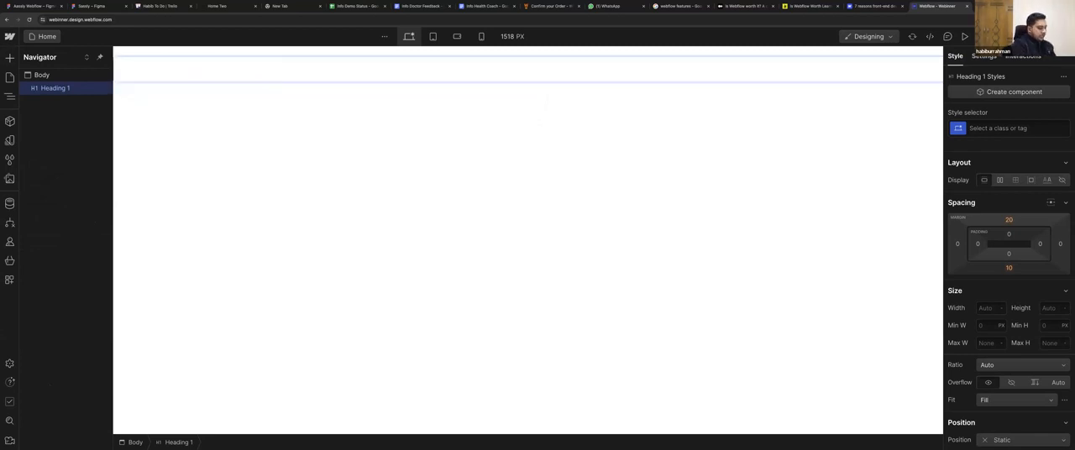
type("THis is")
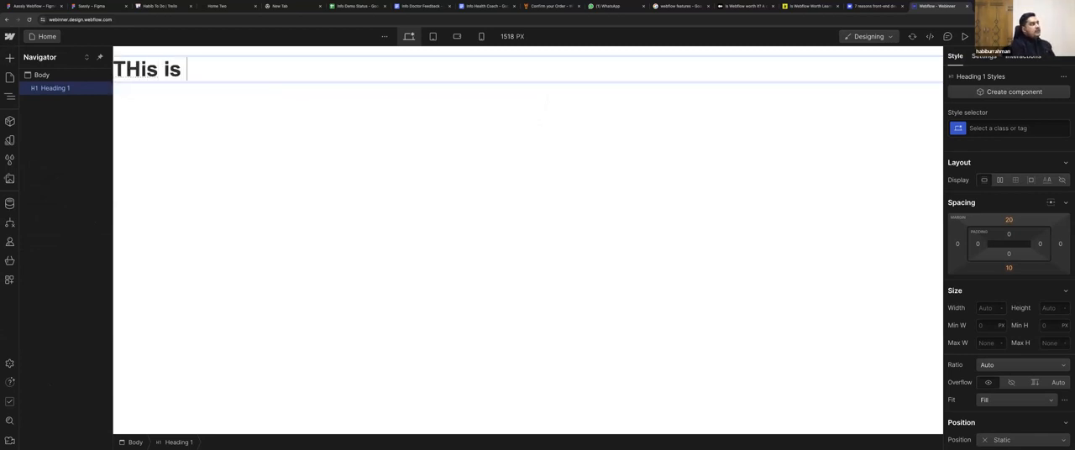
key("super+a")
key("BackSpace")
type("This is my first webf")
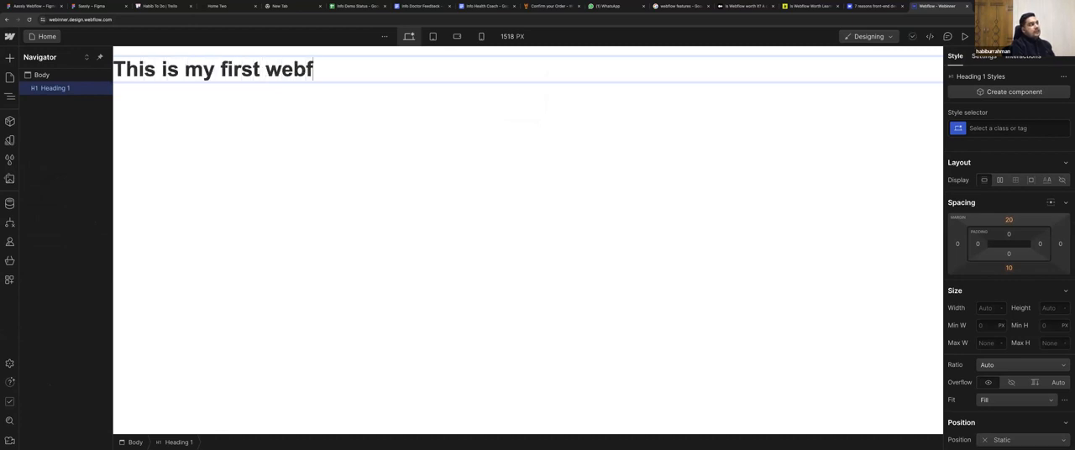
type("ow practic")
key("BackSpace")
type("ce")
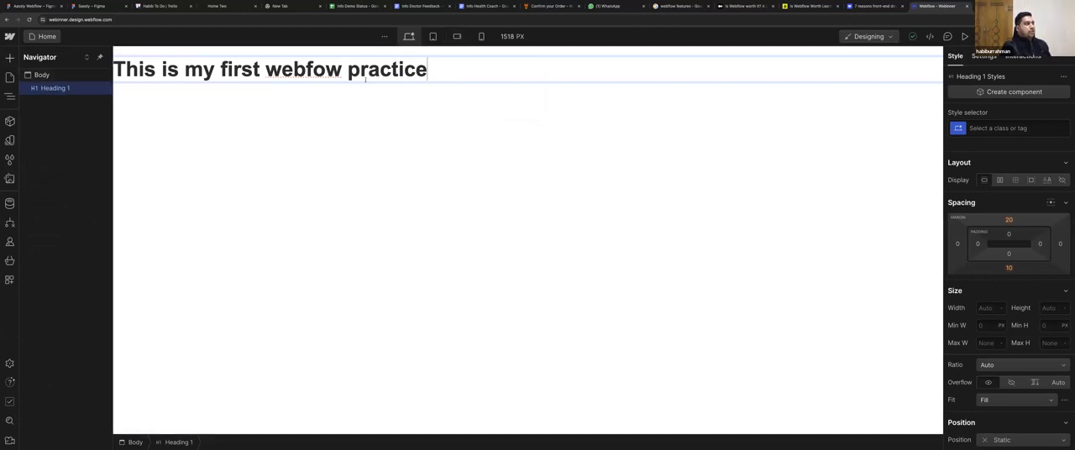
left_click_drag(429, 73, 105, 85)
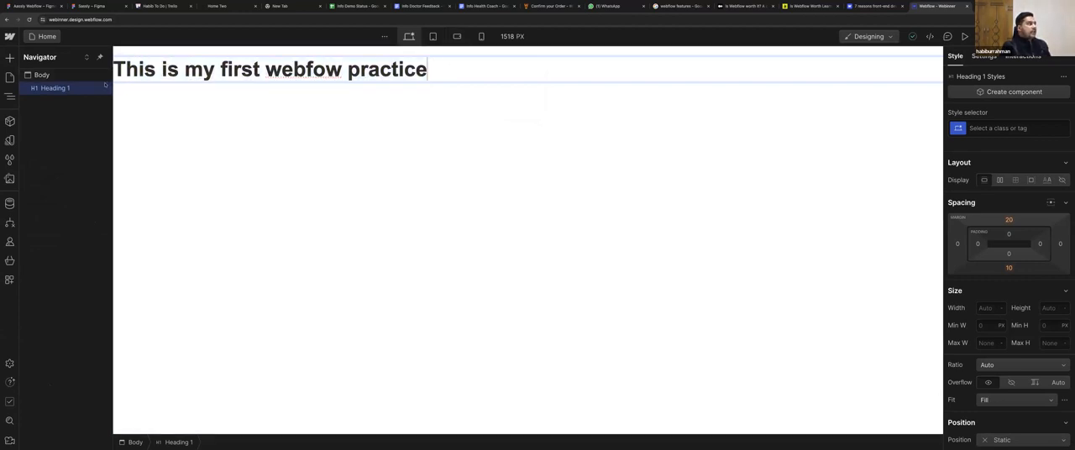
left_click(132, 71)
key("Left")
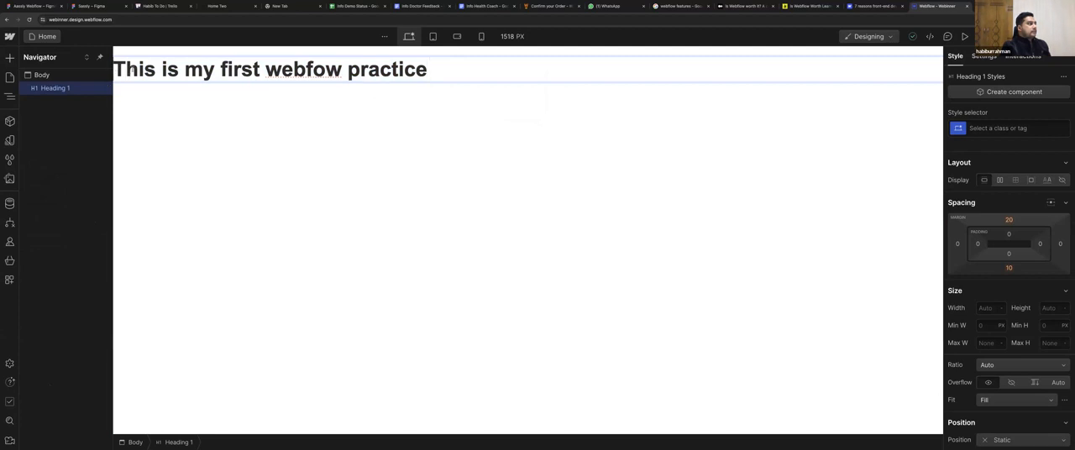
left_click_drag(474, 49, 443, 77)
left_click(445, 77)
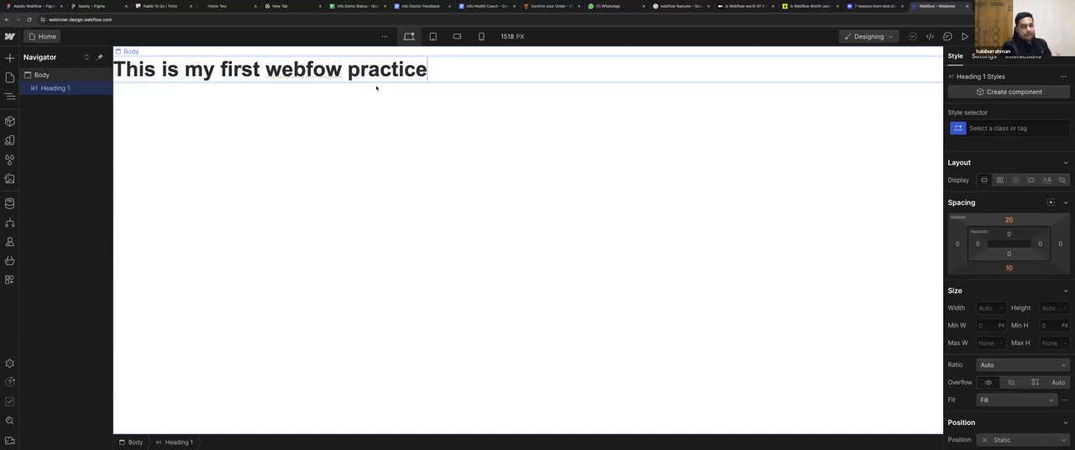
left_click(10, 36)
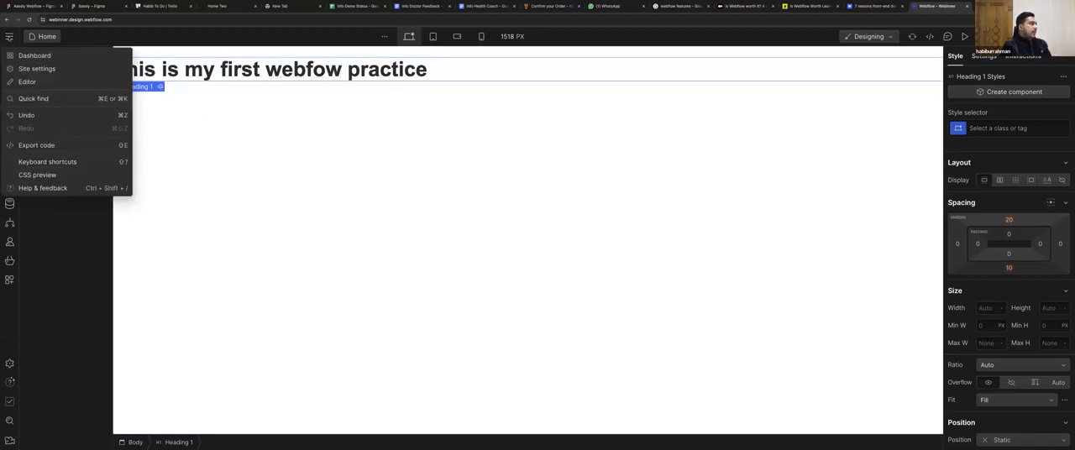
left_click(239, 221)
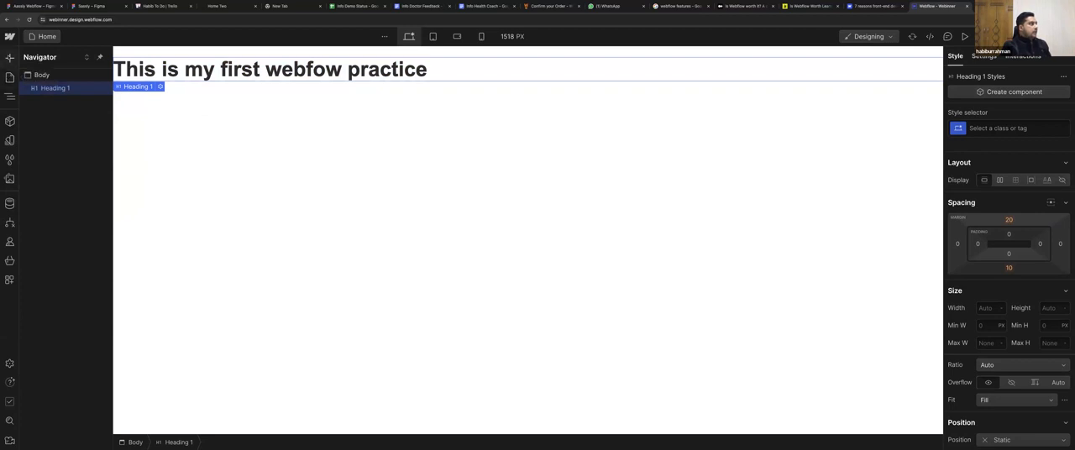
Add an Image element from the Media group below the heading on the page.
left_click(10, 58)
scroll(57, 222, "down", 3)
scroll(52, 221, "down", 5)
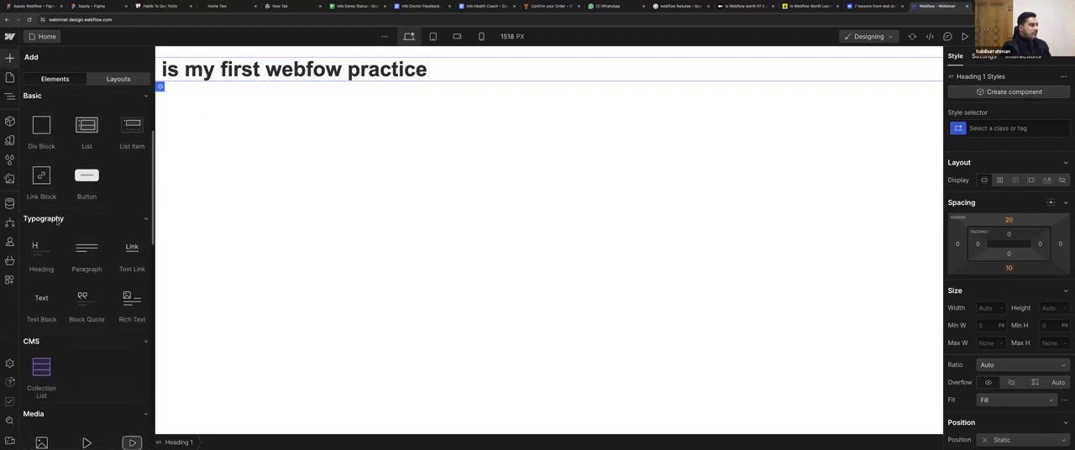
left_click_drag(47, 219, 362, 124)
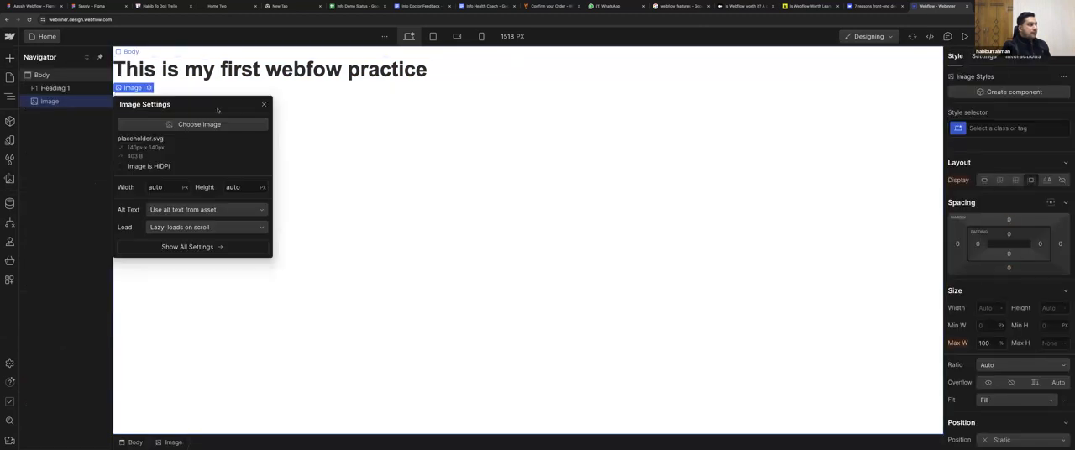
Start an asset upload for the new image and look through the Desktop's folders for pictures.
left_click(179, 123)
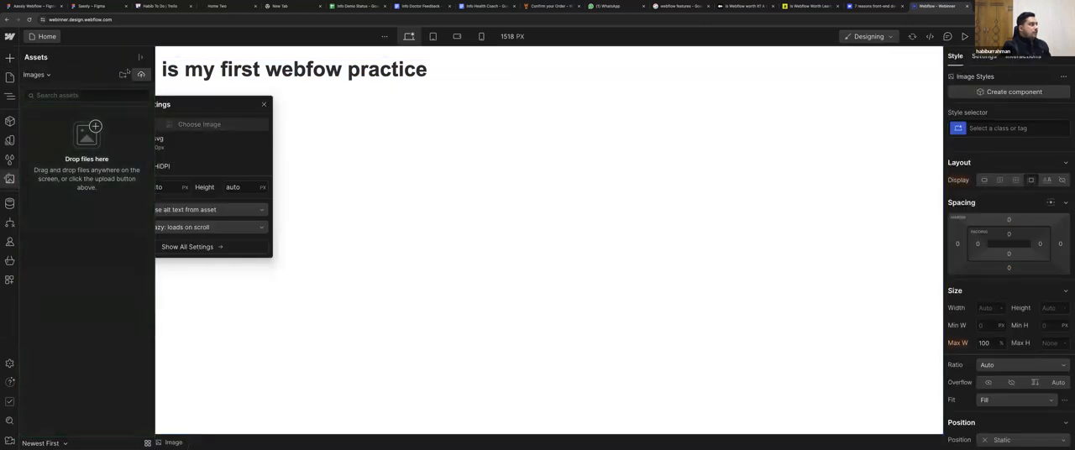
left_click(141, 75)
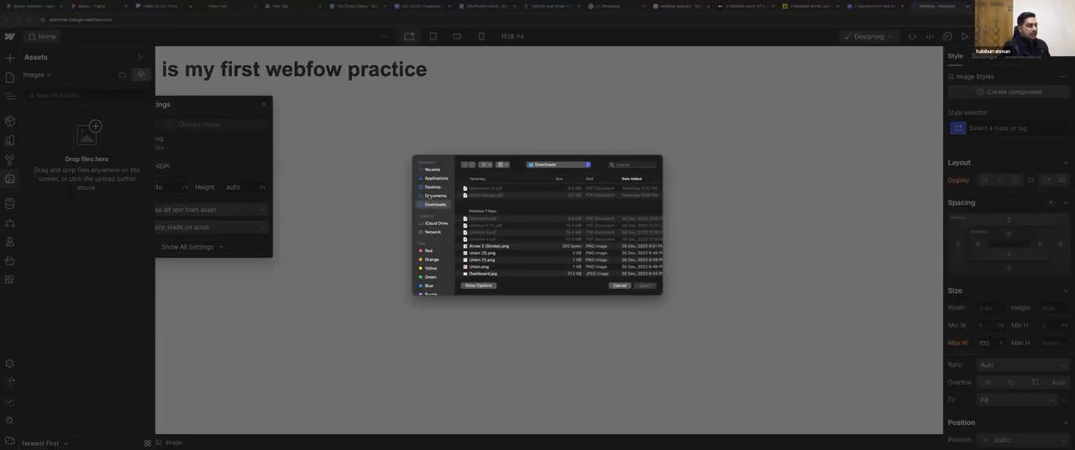
left_click(433, 187)
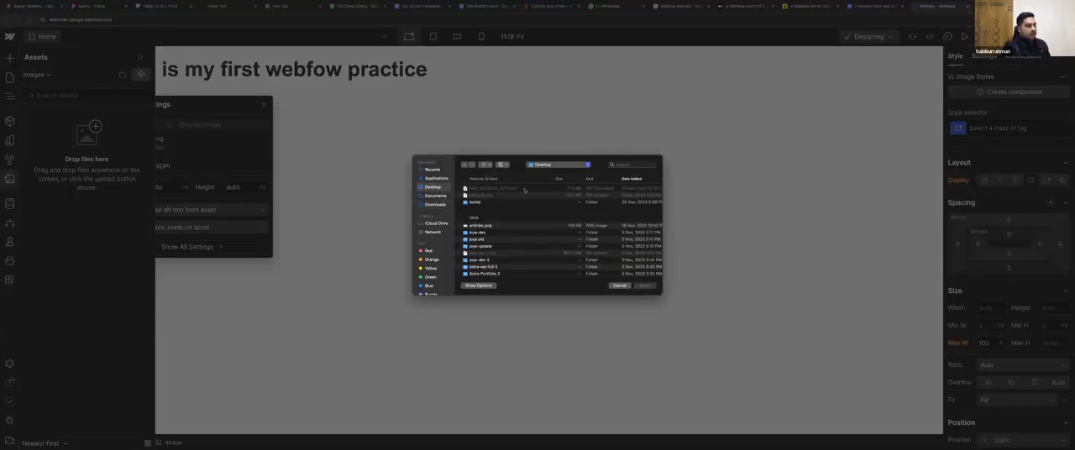
double_click(475, 203)
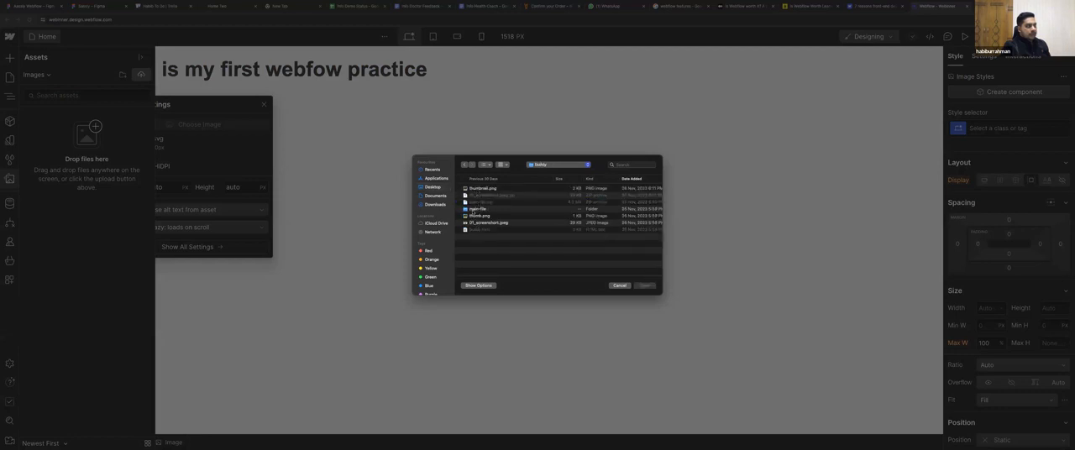
left_click(464, 165)
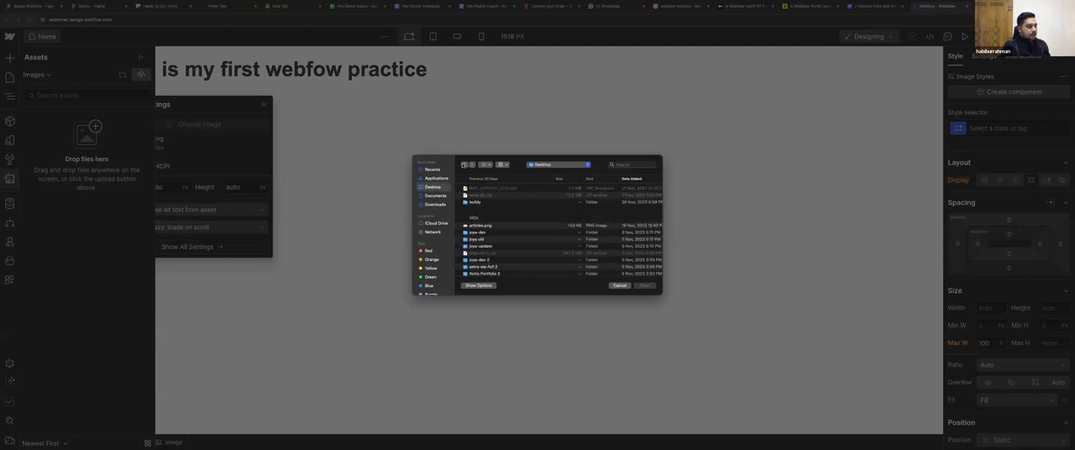
scroll(464, 245, "down", 5)
scroll(476, 234, "up", 5)
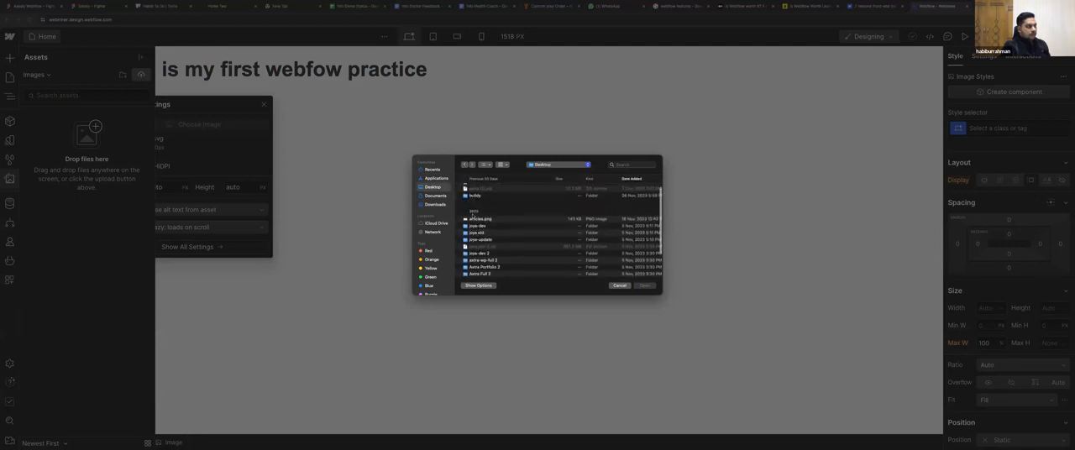
Go to the portfolio folder within assets and imgs in the dev project folder on the Desktop.
double_click(466, 225)
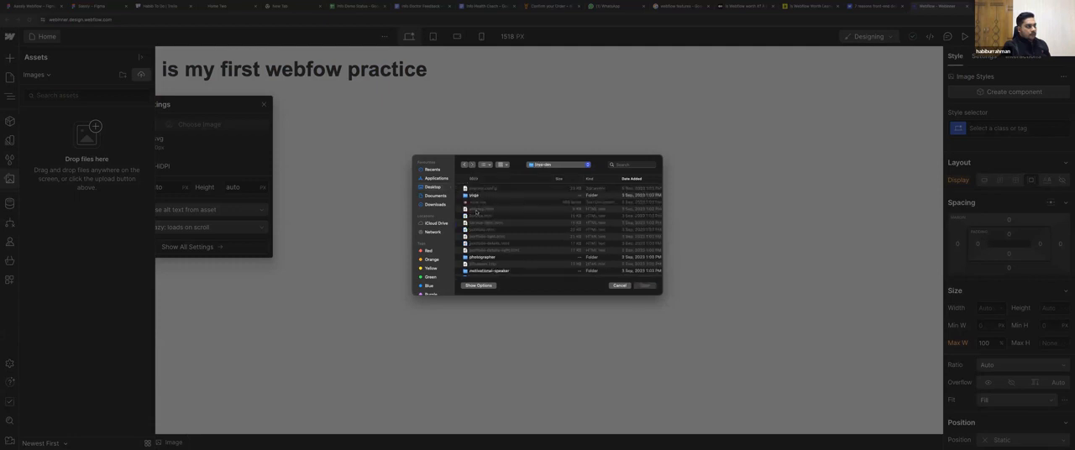
scroll(477, 250, "down", 10)
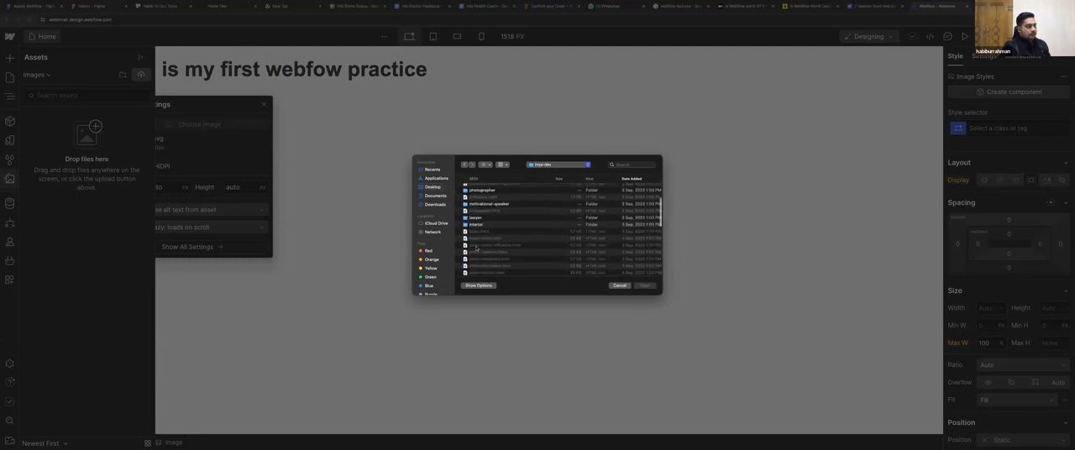
scroll(482, 222, "down", 8)
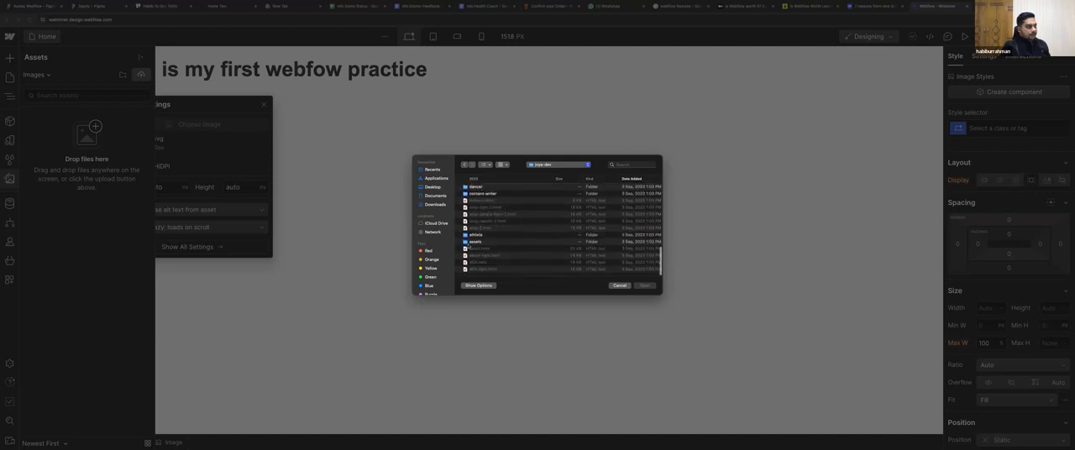
double_click(471, 242)
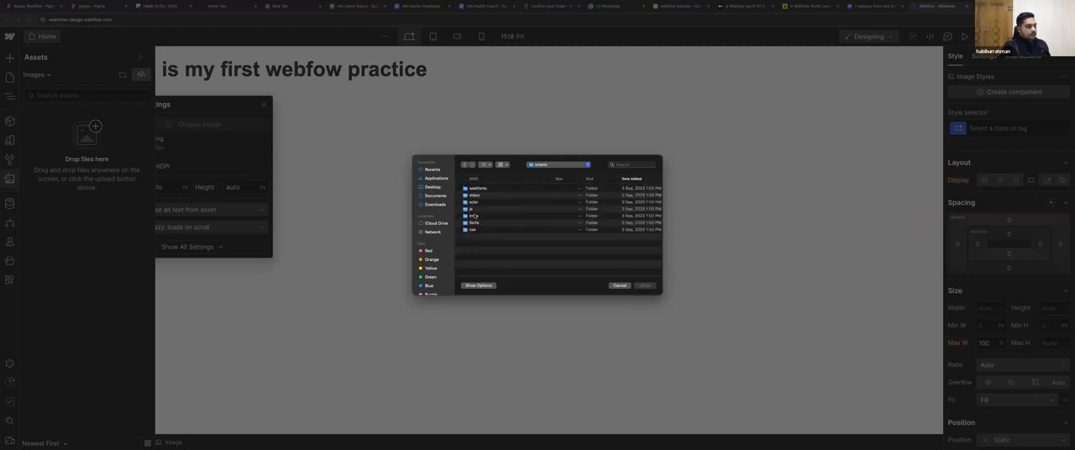
double_click(475, 216)
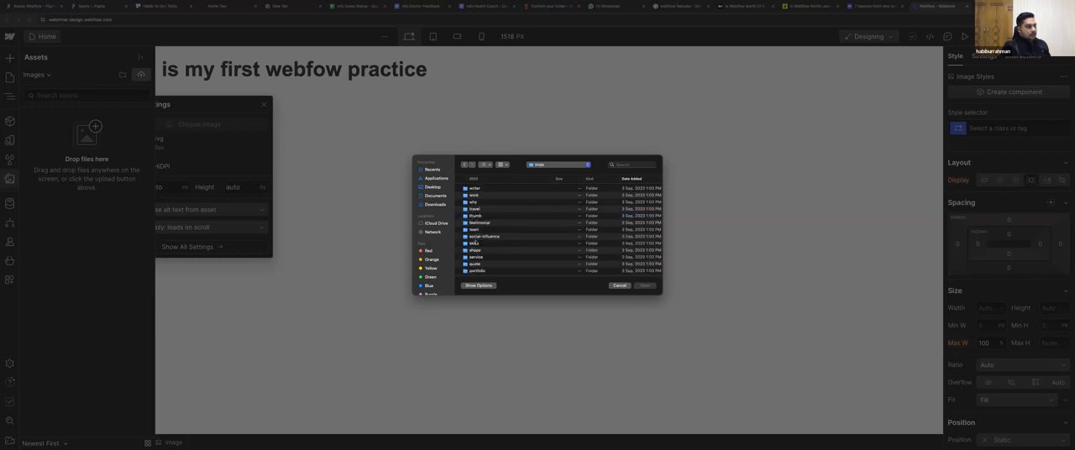
scroll(483, 254, "down", 2)
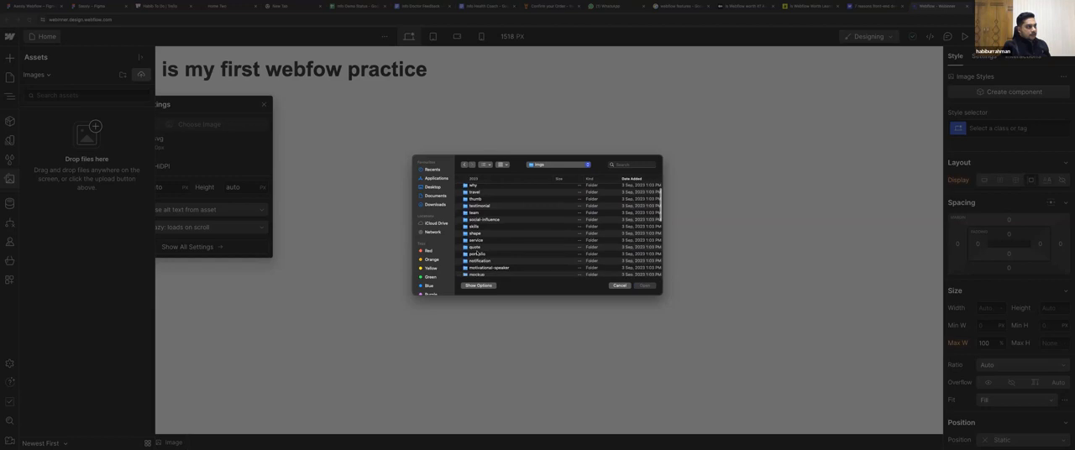
double_click(494, 255)
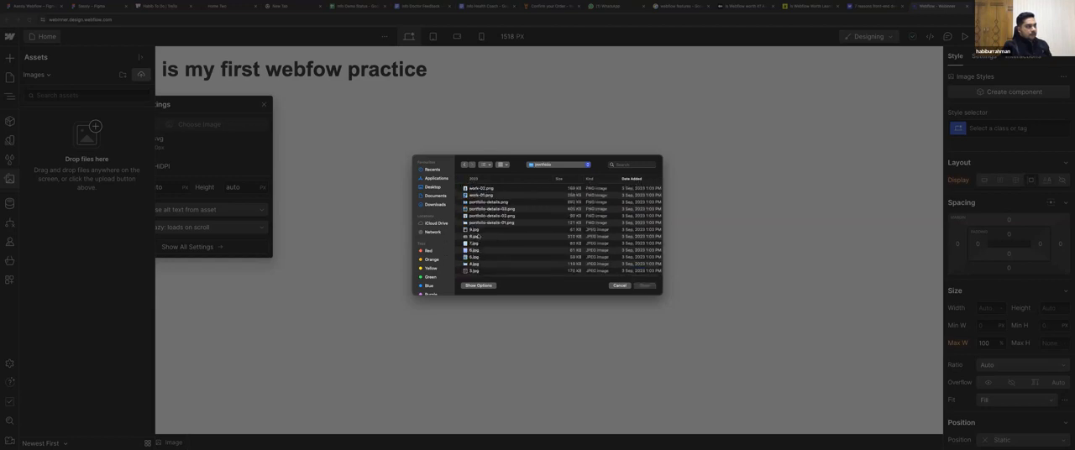
Upload 8.jpg, 7.jpg, 6.jpg and 5.jpg to the site's assets, using 5.jpg for the Image element.
left_click(463, 236)
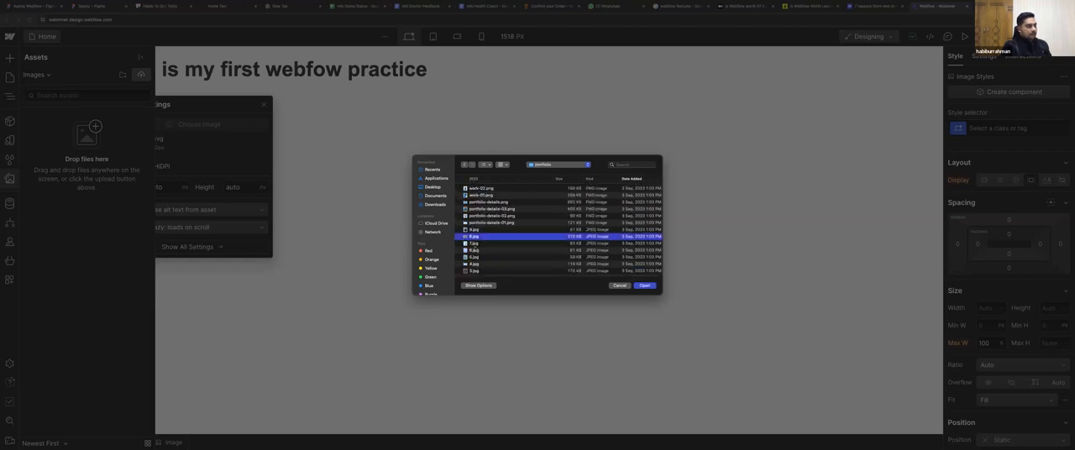
left_click(474, 244, "shift")
left_click(473, 250, "shift")
left_click(473, 257, "shift")
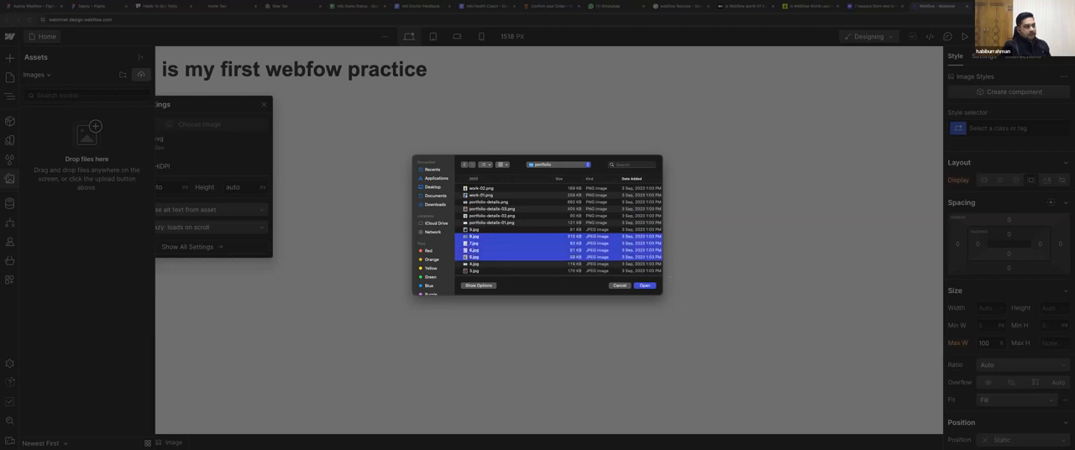
left_click(644, 286)
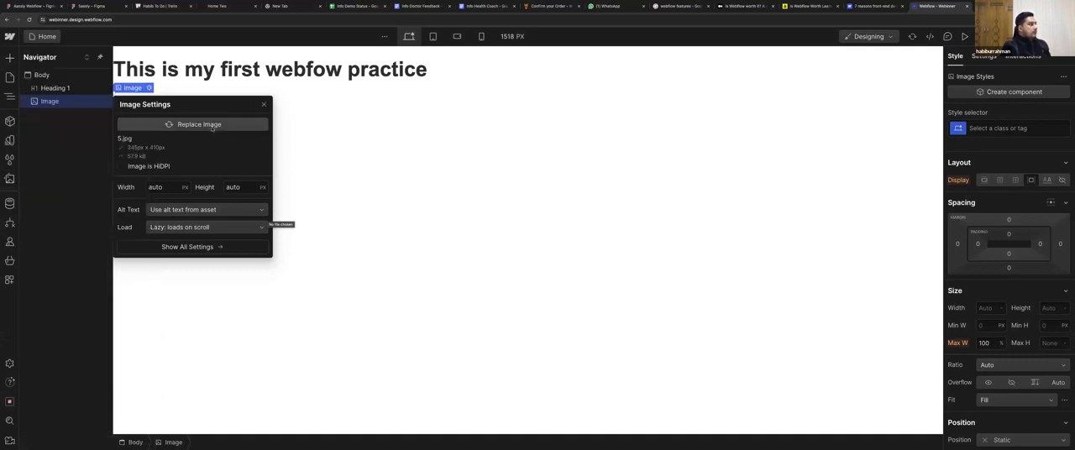
Replace the Image element's picture with 6.jpg from the site's assets and stay on the site.
left_click(264, 104)
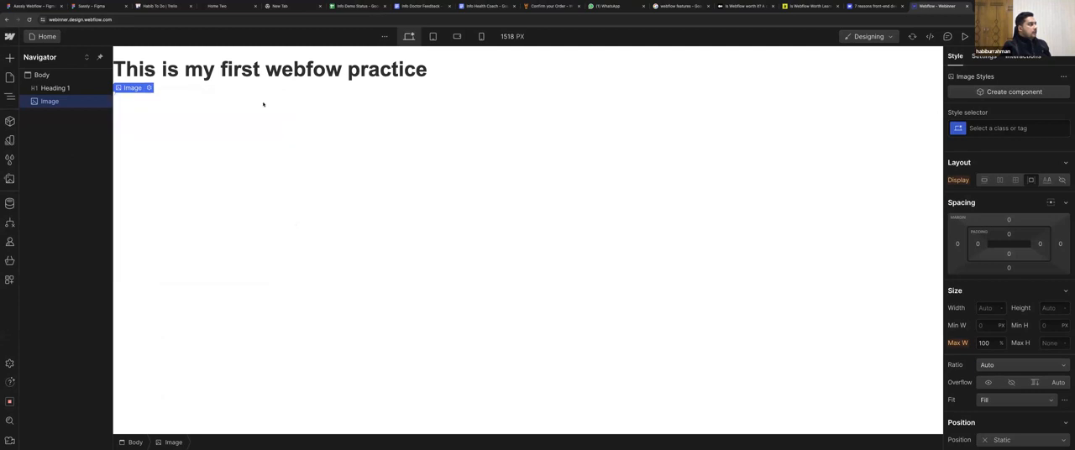
mouse_move(137, 89)
left_click(149, 89)
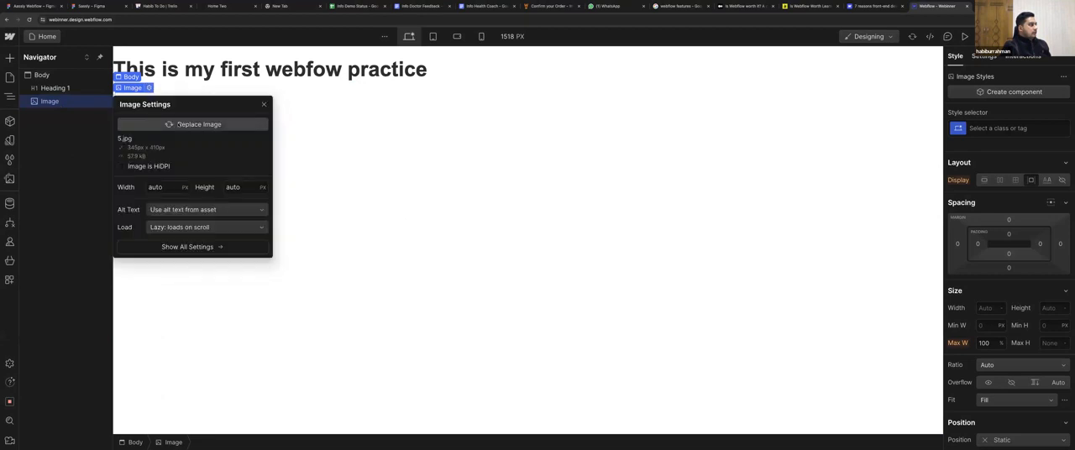
left_click(193, 125)
left_click(31, 129)
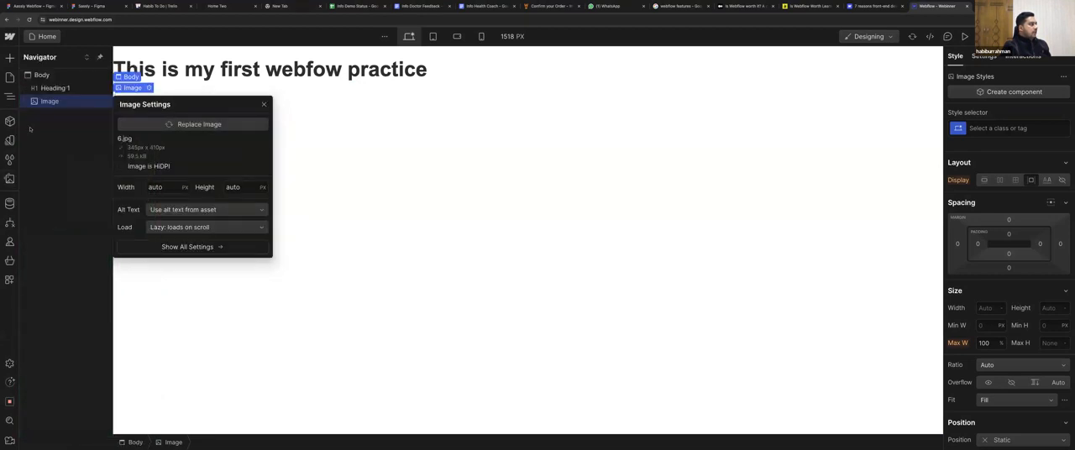
scroll(292, 177, "left", 5)
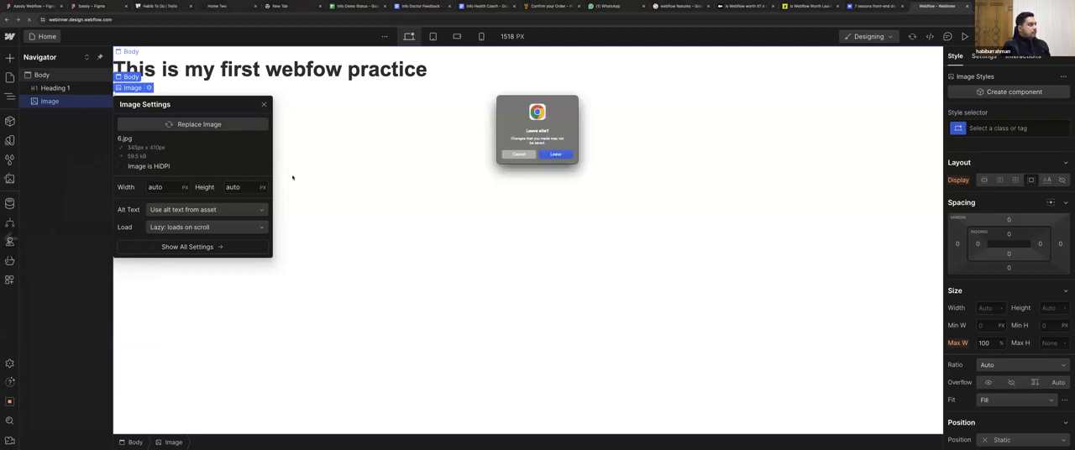
left_click(518, 155)
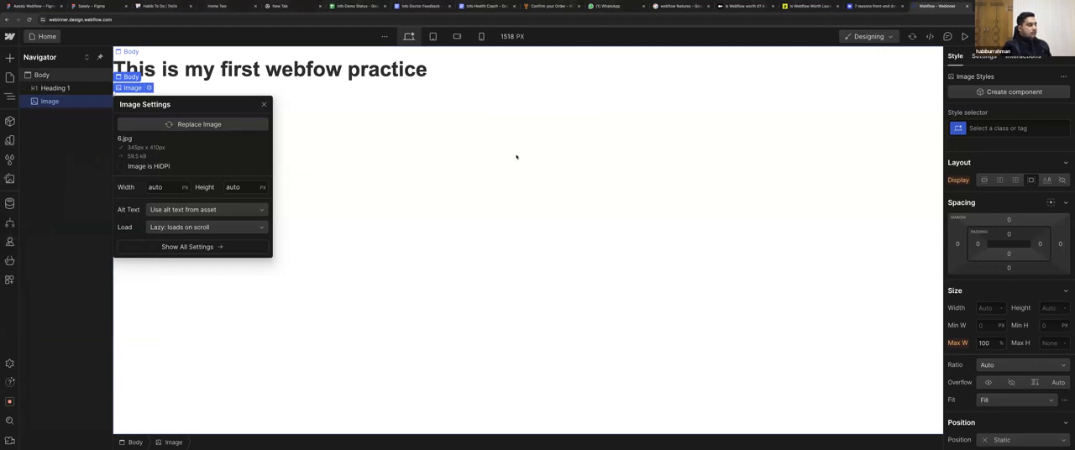
key("Escape")
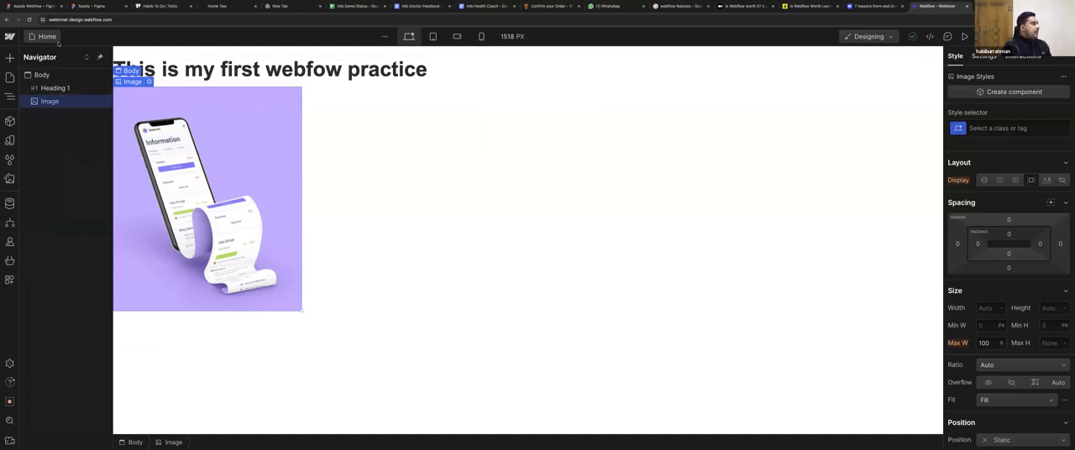
Reload the Designer for the webinar project.
left_click(10, 57)
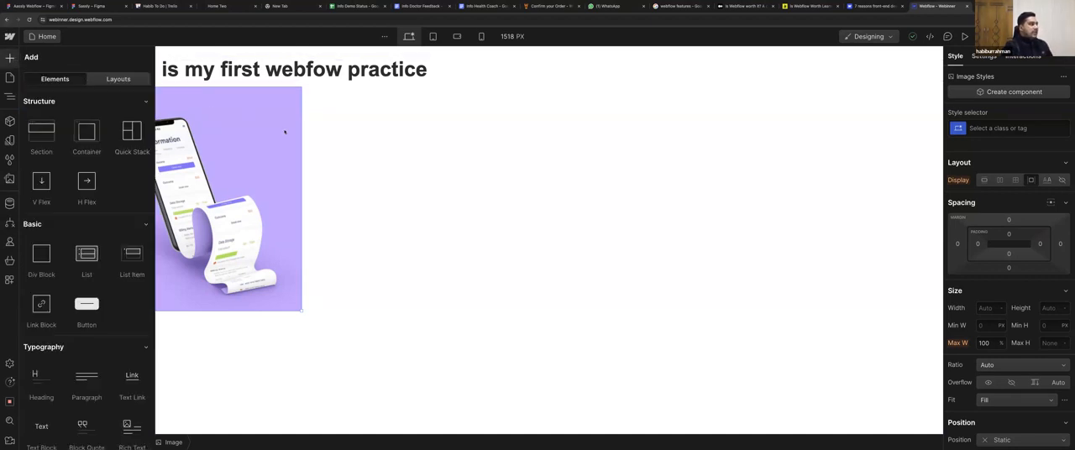
left_click(391, 170)
key("super+r")
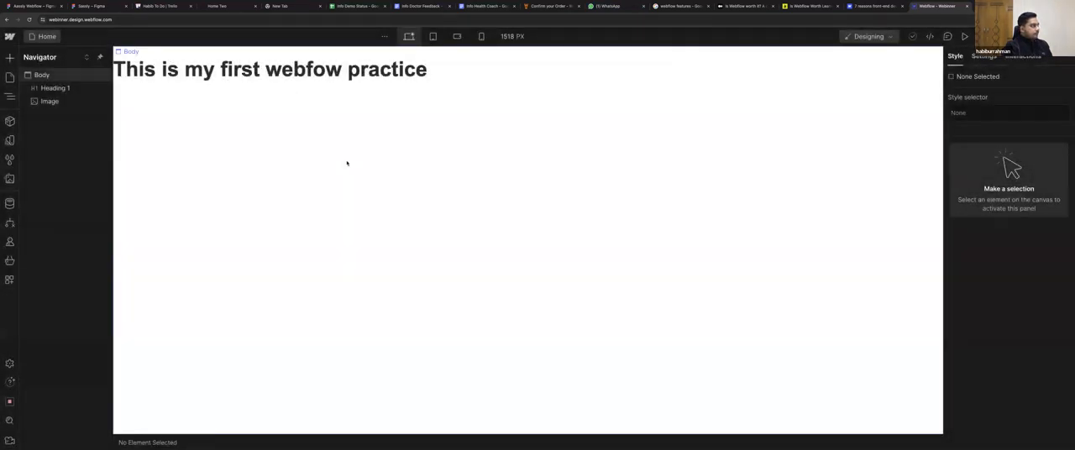
left_click(346, 163)
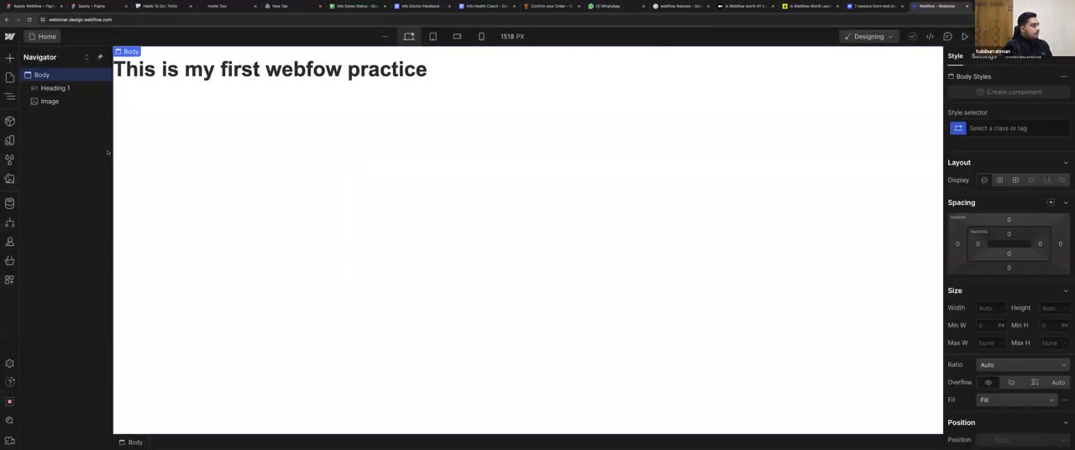
Select the Image element below the heading and set its picture to 6.jpg again.
left_click(46, 101)
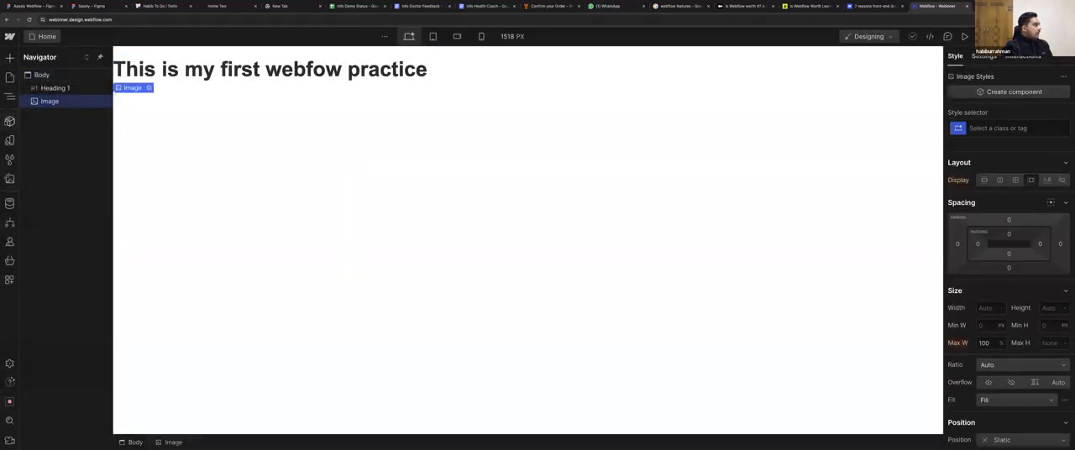
left_click(149, 88)
left_click(201, 125)
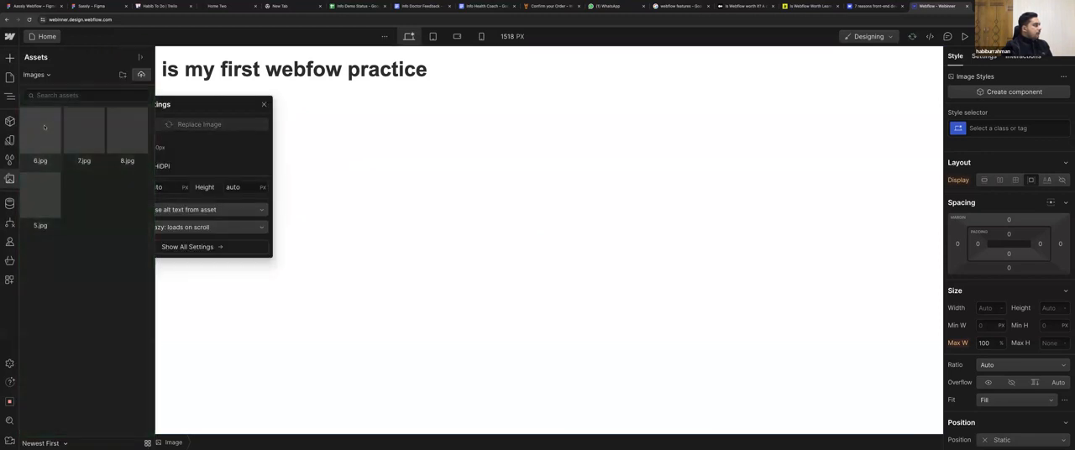
left_click(42, 128)
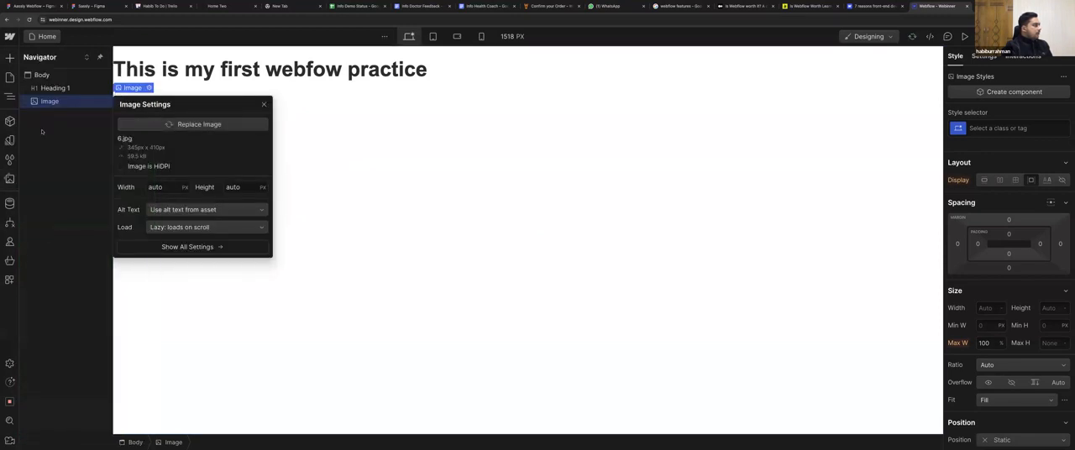
Replace the Image element's picture with 7.jpg and close its image settings.
left_click(9, 57)
scroll(87, 206, "down", 1)
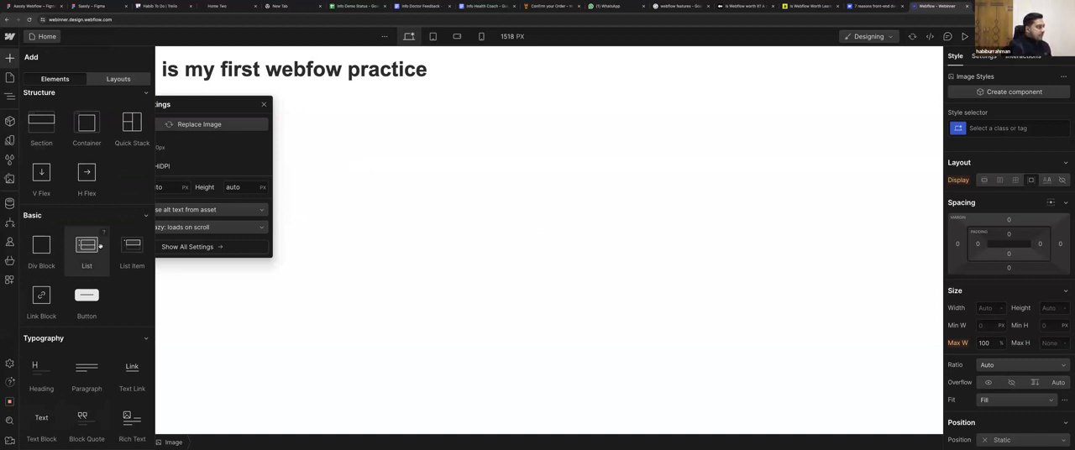
scroll(100, 245, "down", 2)
scroll(100, 245, "down", 5)
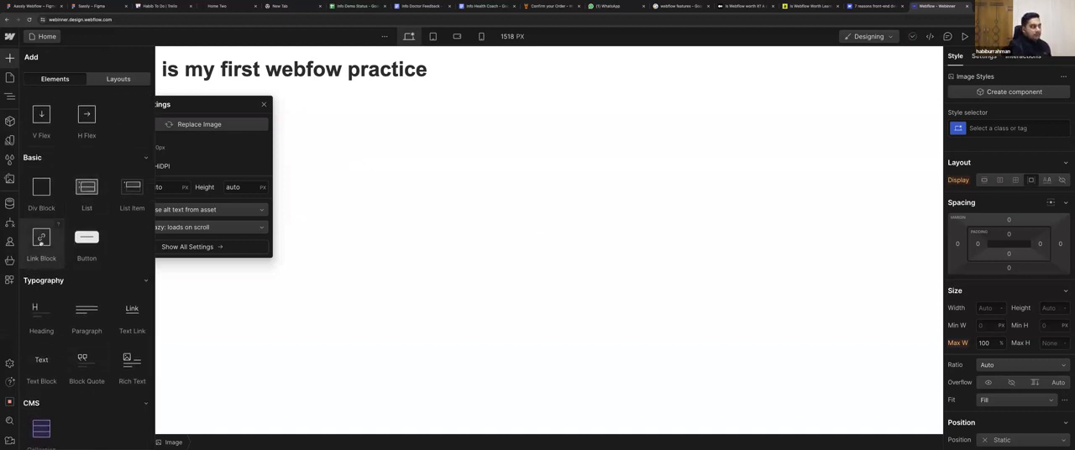
scroll(41, 239, "down", 10)
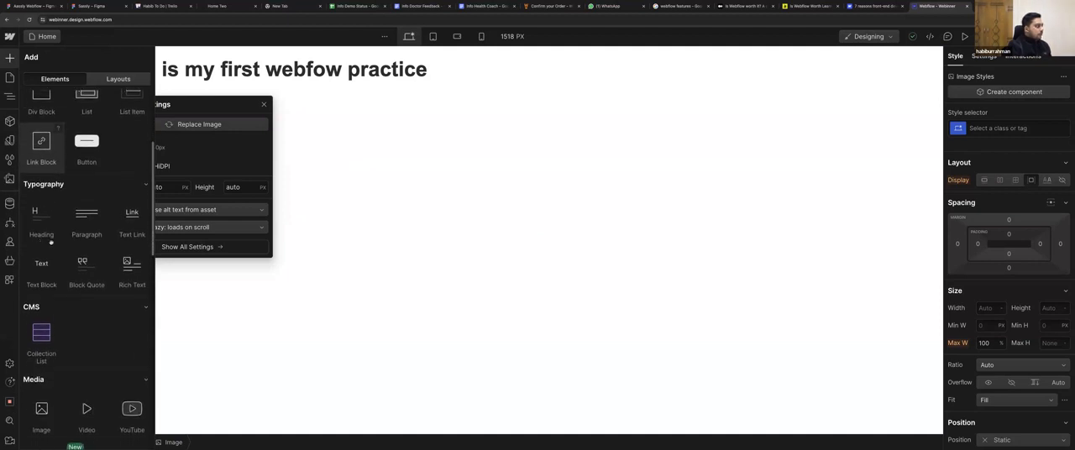
left_click(172, 124)
left_click(85, 130)
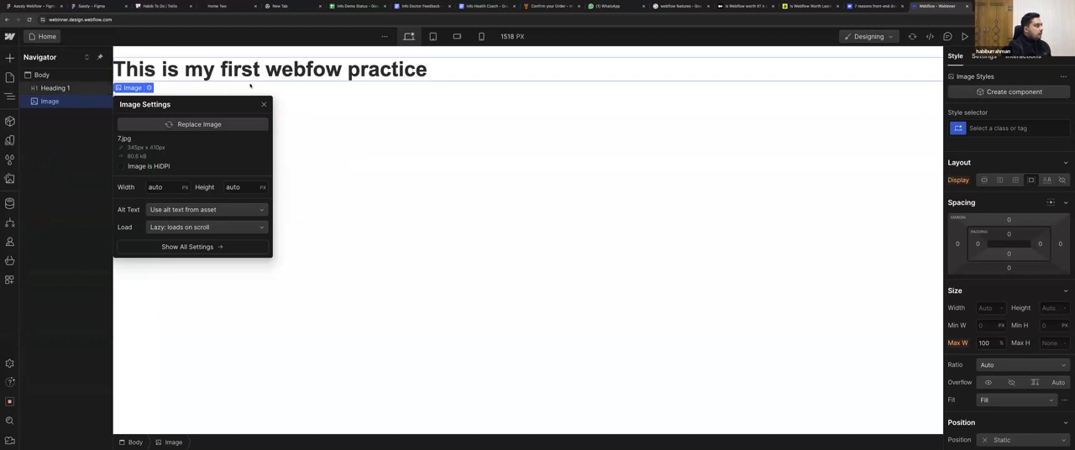
left_click(264, 104)
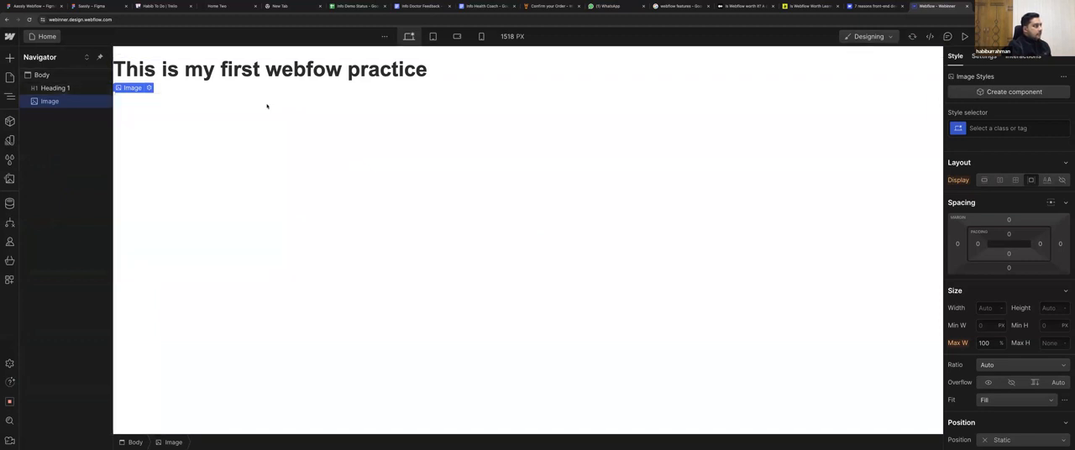
left_click(218, 145)
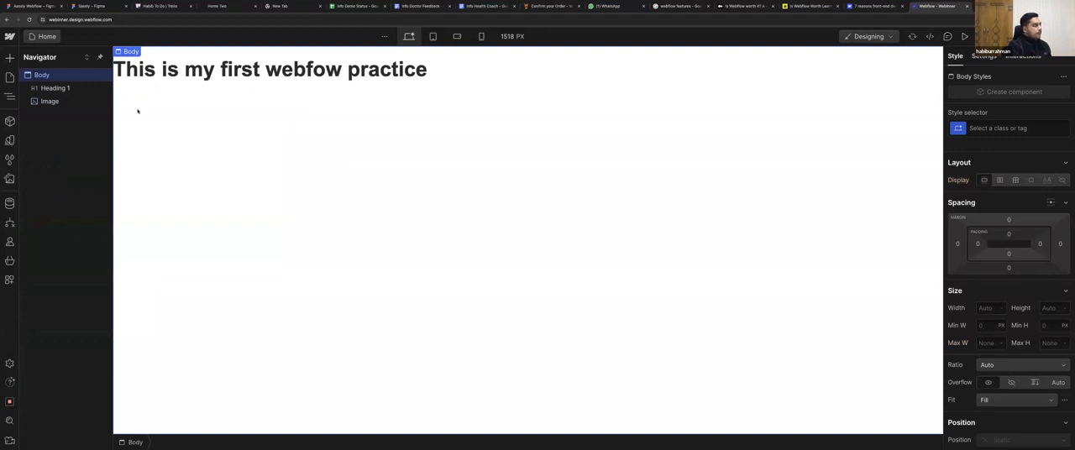
Delete the Image element and insert a new Image element below the heading.
left_click(50, 102)
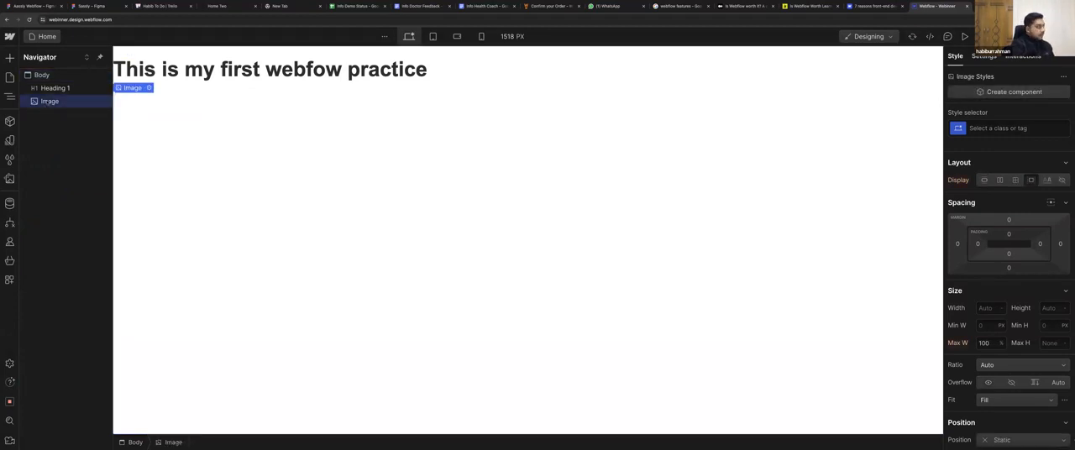
key("Delete")
key("super+e")
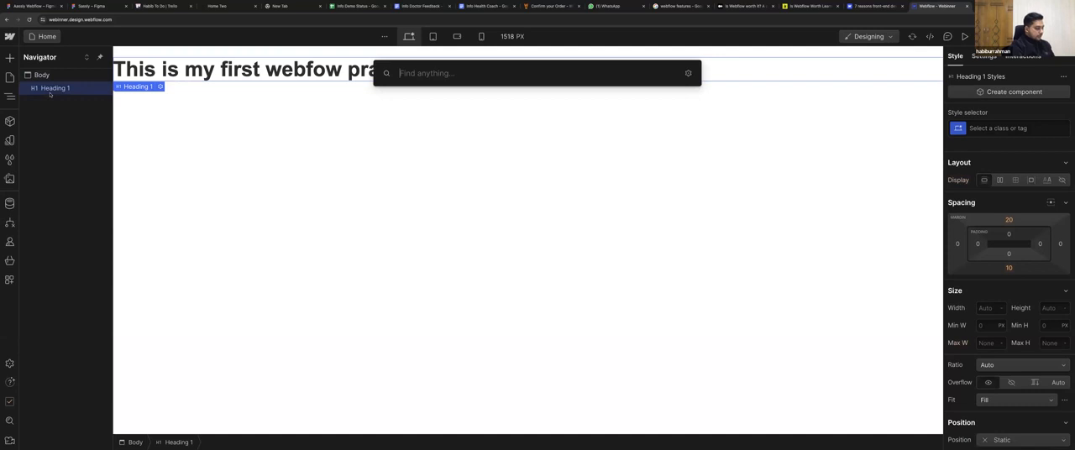
type("ima")
key("Return")
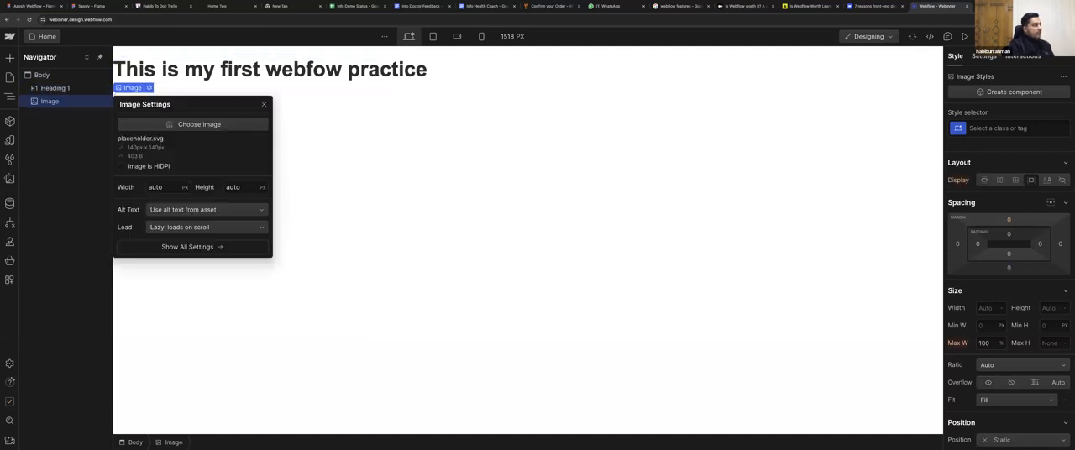
Choose 5.jpg from the site's assets for the new Image element and close its image settings.
left_click(182, 126)
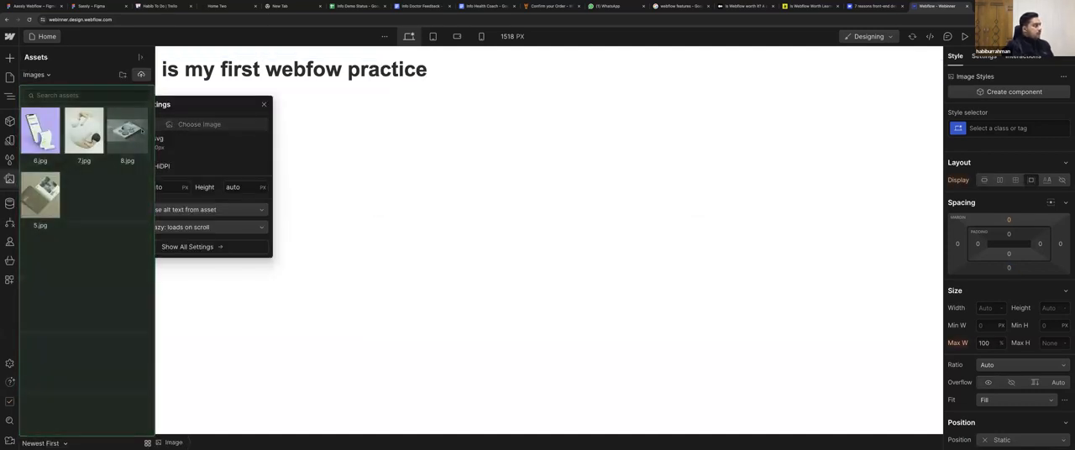
left_click(45, 203)
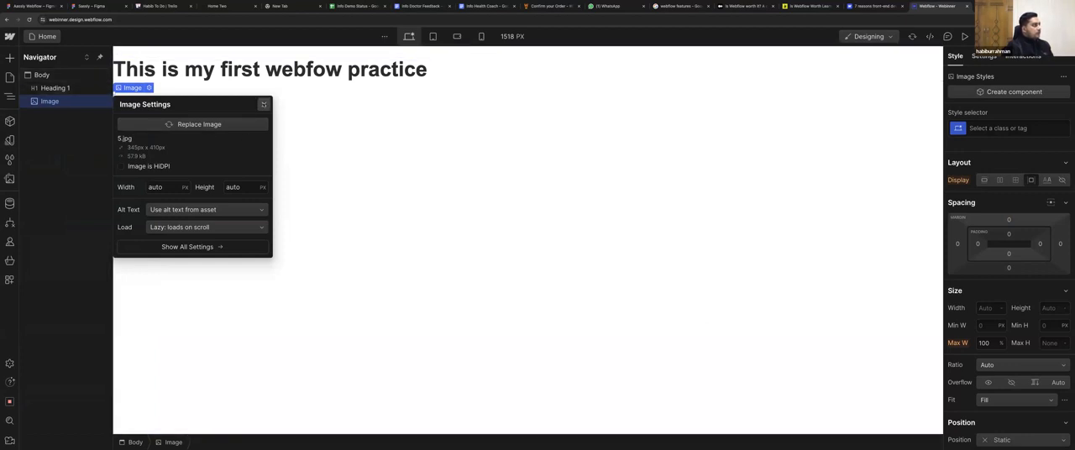
left_click(264, 104)
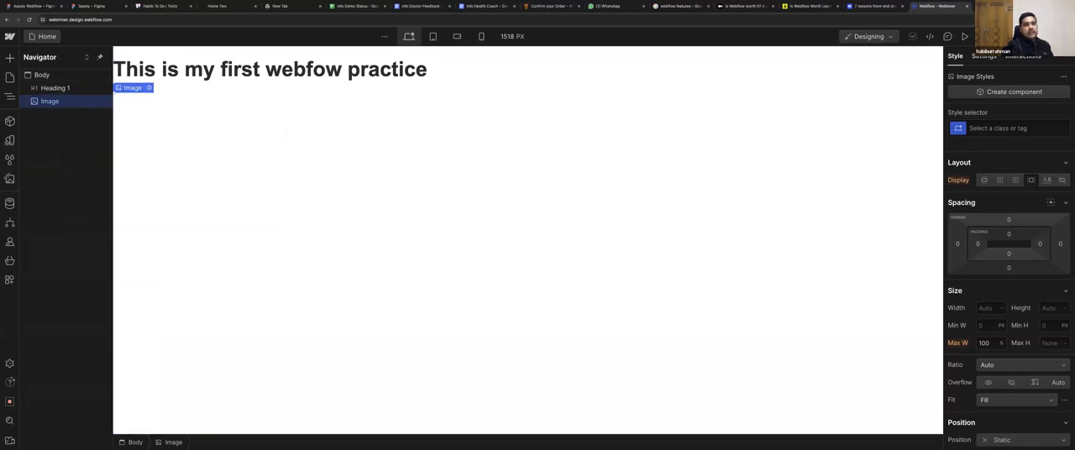
Publish the site to the webinner.webflow.io staging domain, view the live page and return to the Designer.
left_click(1046, 36)
left_click(1010, 193)
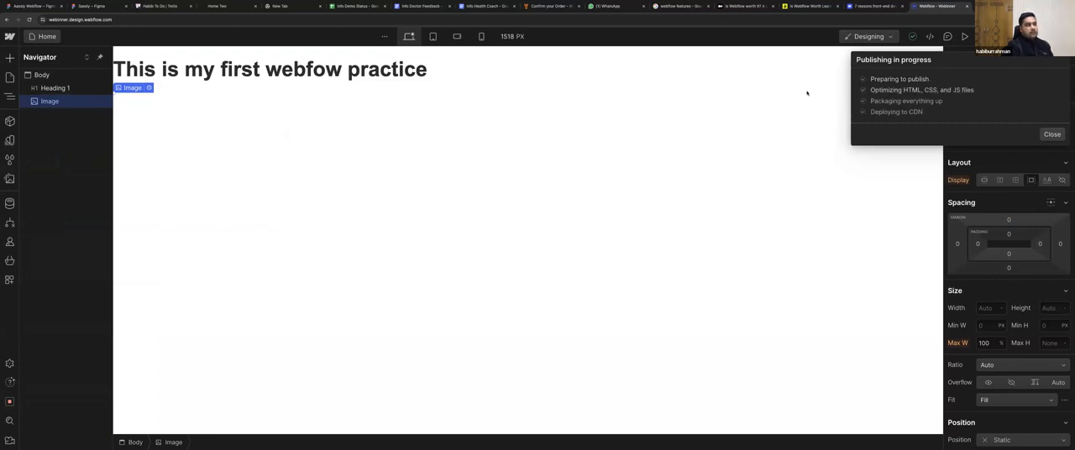
left_click(937, 93)
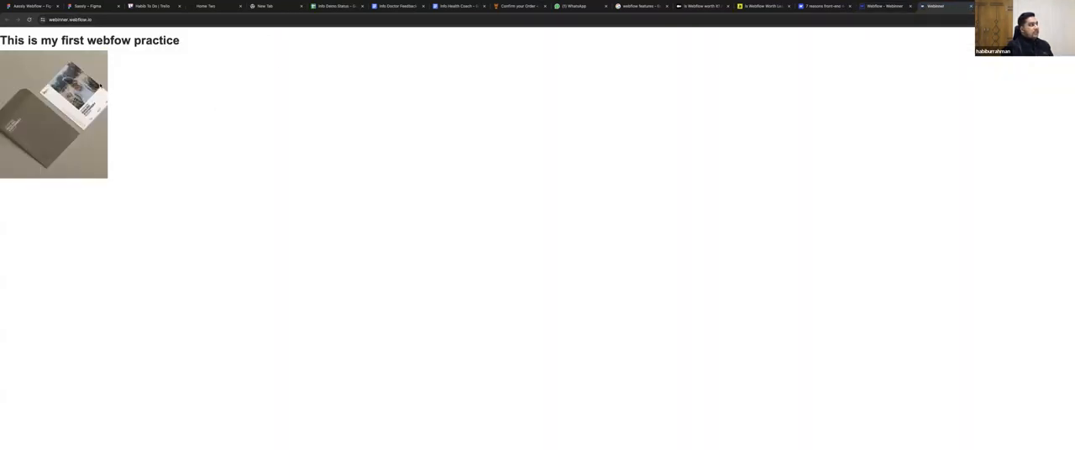
left_click(862, 7)
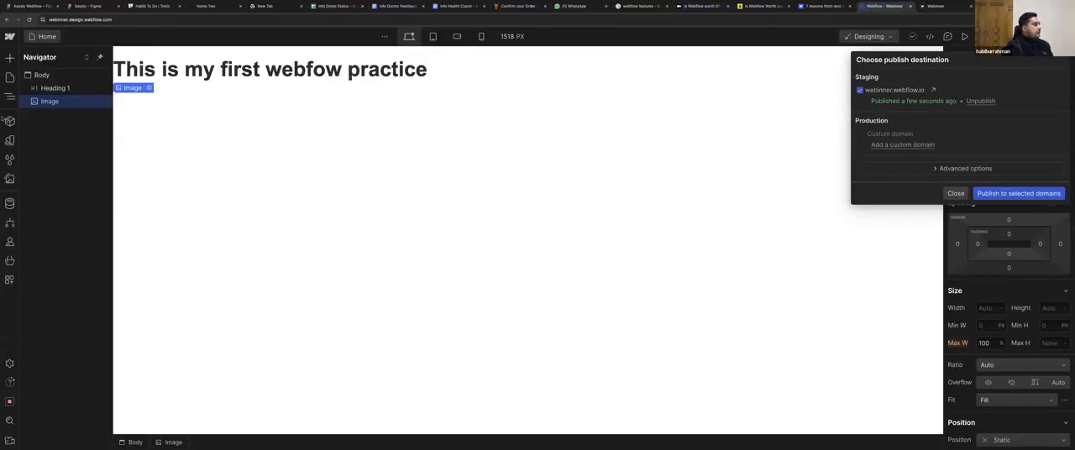
key("Escape")
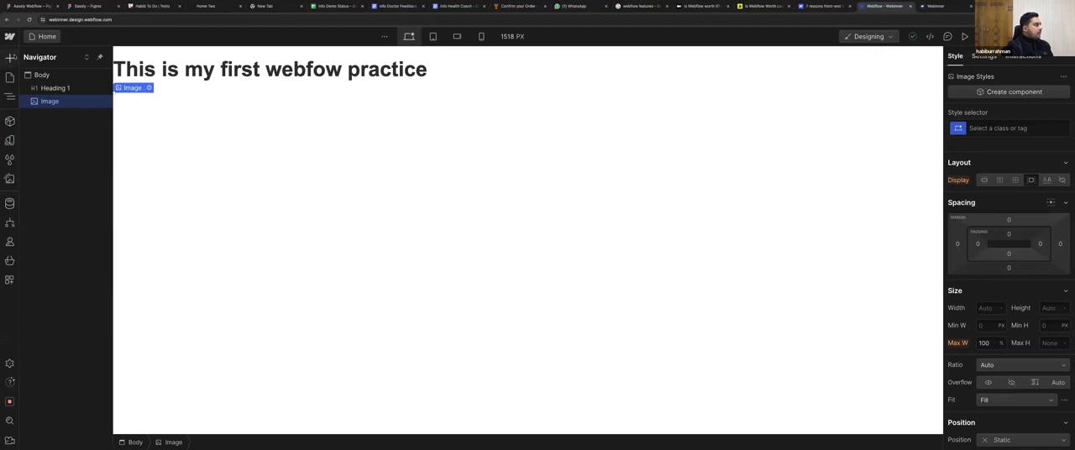
left_click(10, 57)
scroll(61, 224, "down", 10)
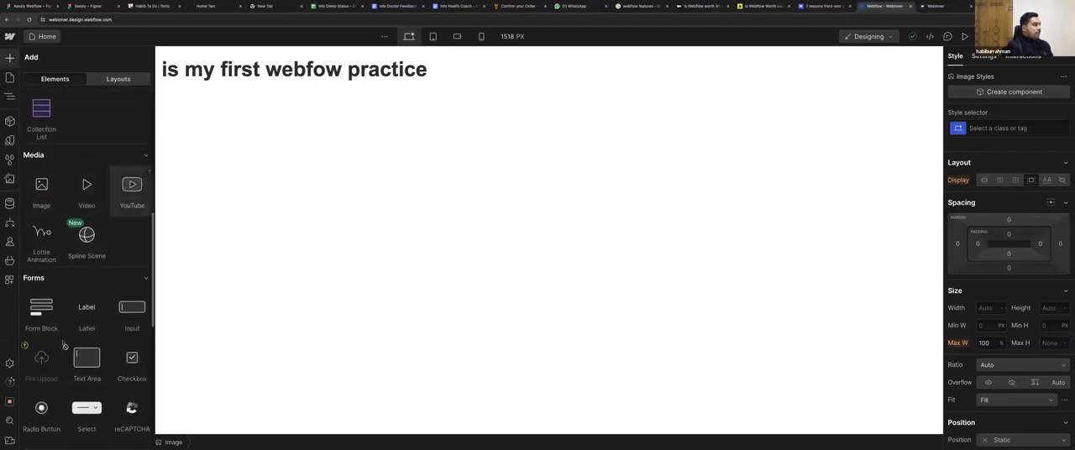
scroll(64, 346, "down", 5)
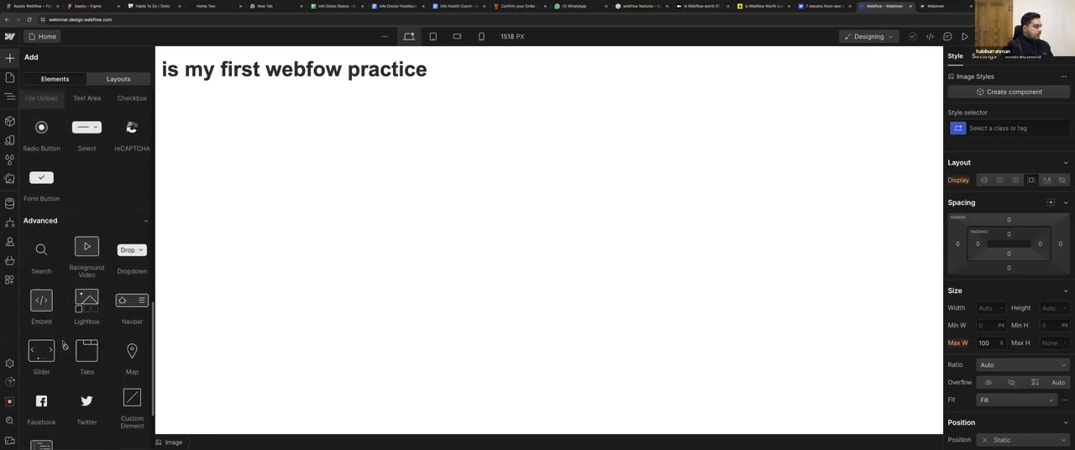
scroll(65, 345, "up", 10)
Create a static page named About us, and switch back to the Home page.
left_click(10, 76)
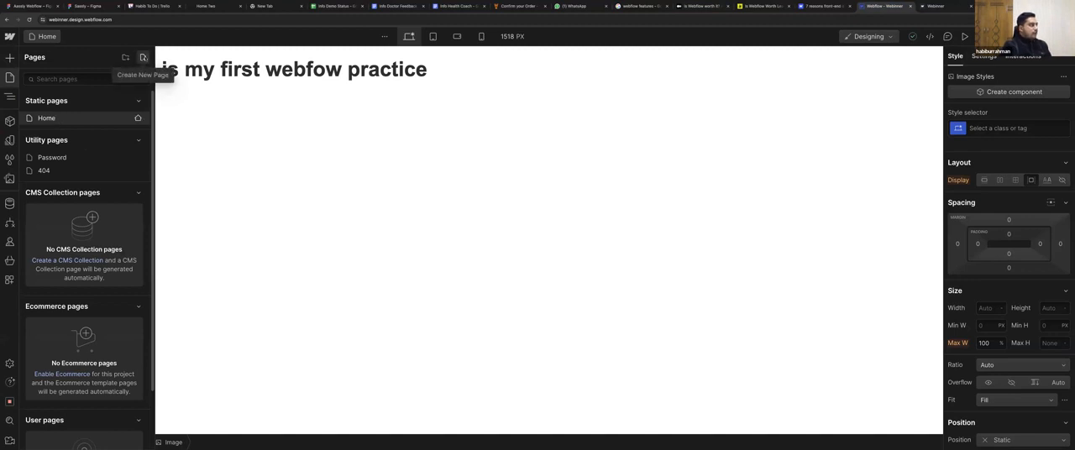
left_click(143, 57)
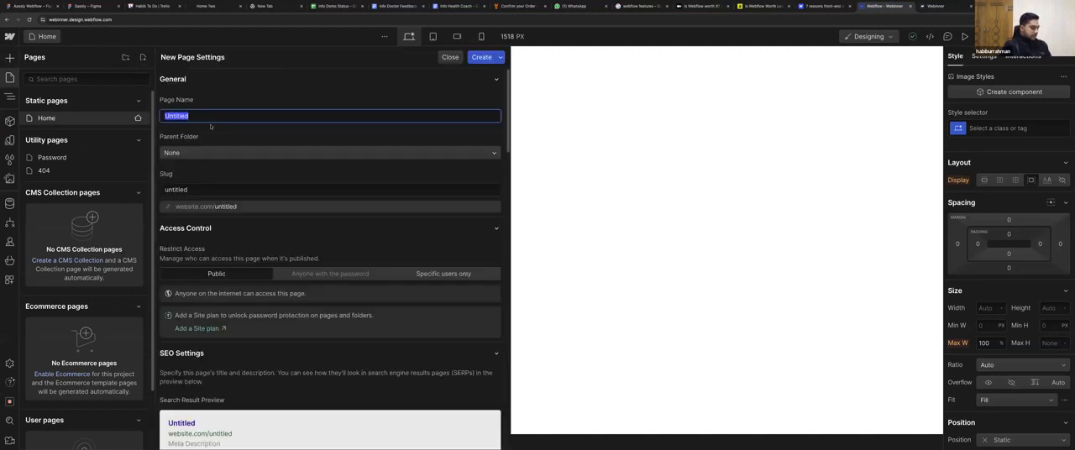
type("About us")
left_click(481, 57)
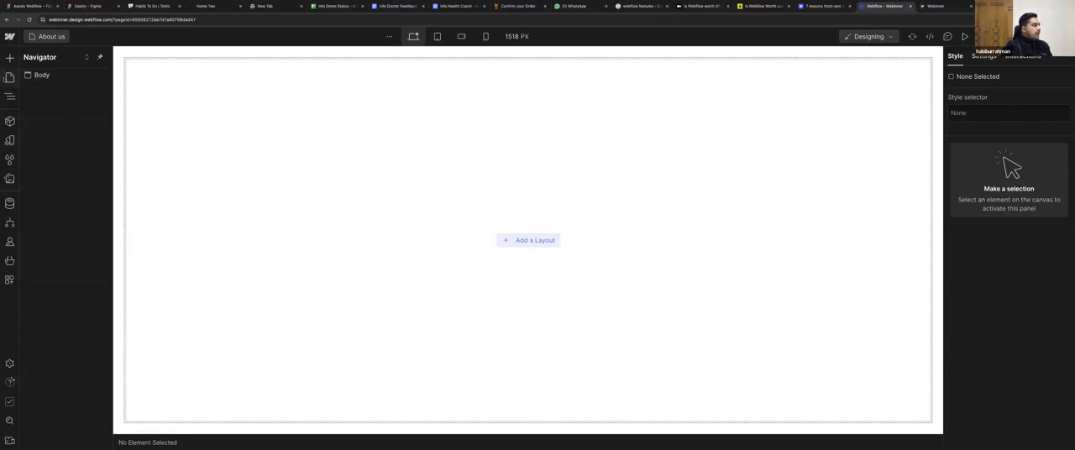
left_click(10, 79)
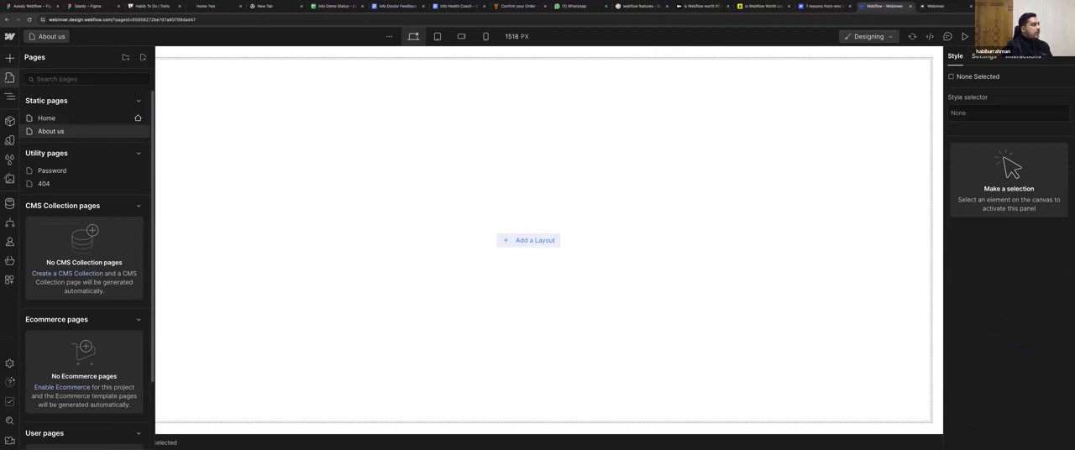
left_click(52, 131)
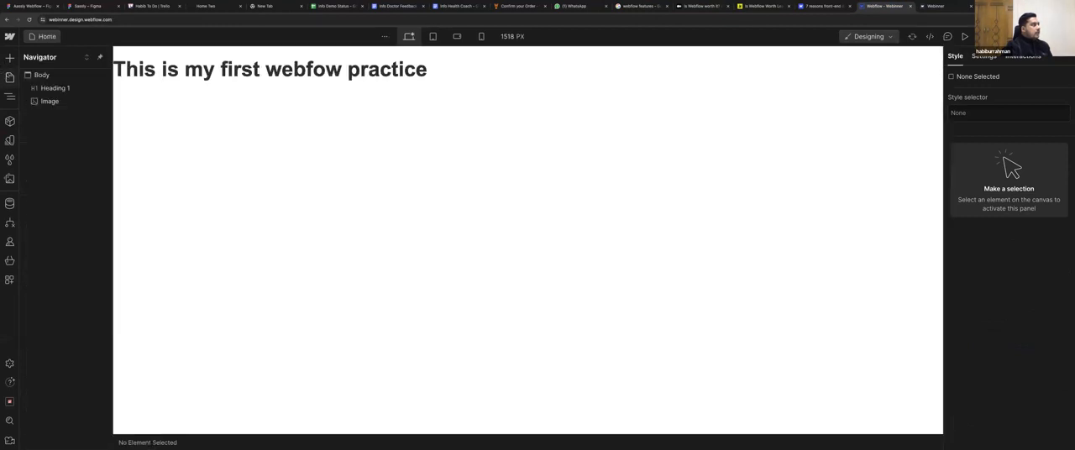
Open the About us page and check its element structure, hiding and reshowing the Navigator.
left_click(10, 77)
left_click(53, 132)
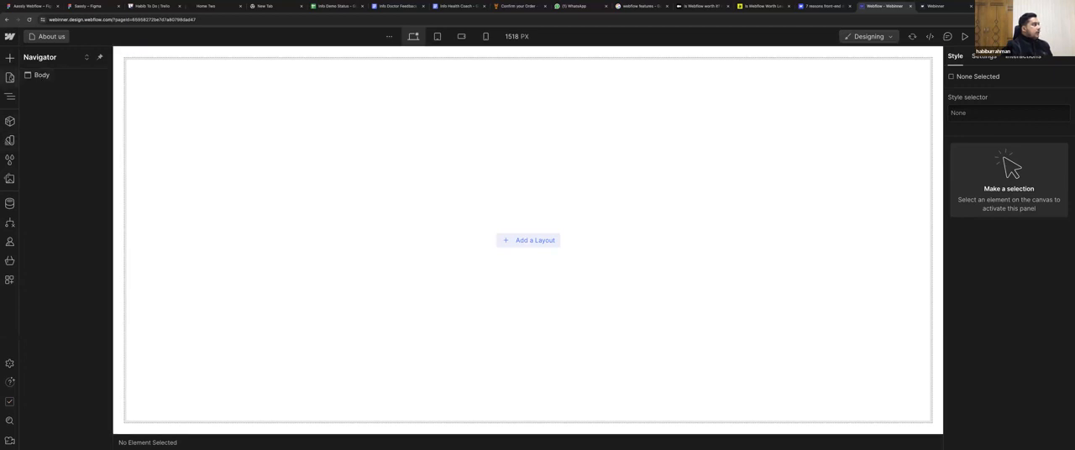
left_click(11, 98)
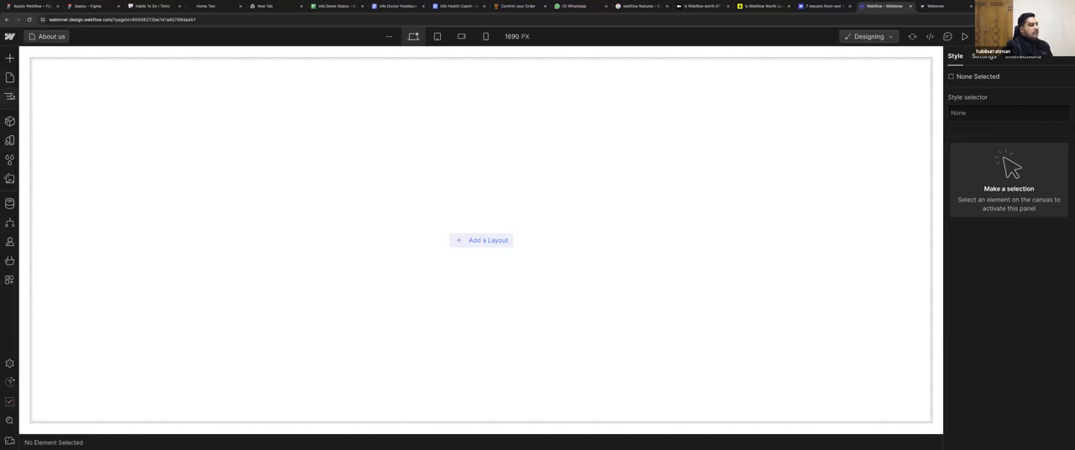
left_click(10, 95)
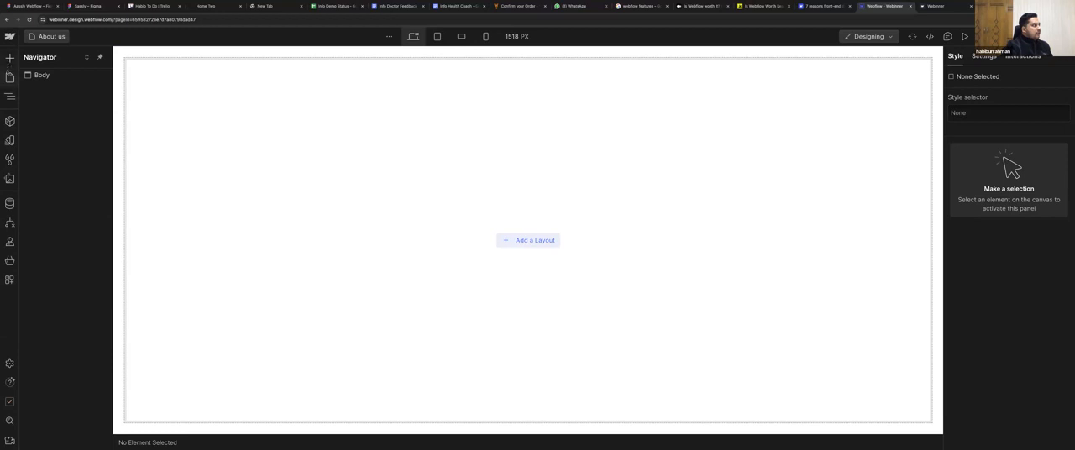
Return to the Home page and select the Image element below the heading.
left_click(10, 78)
left_click(46, 117)
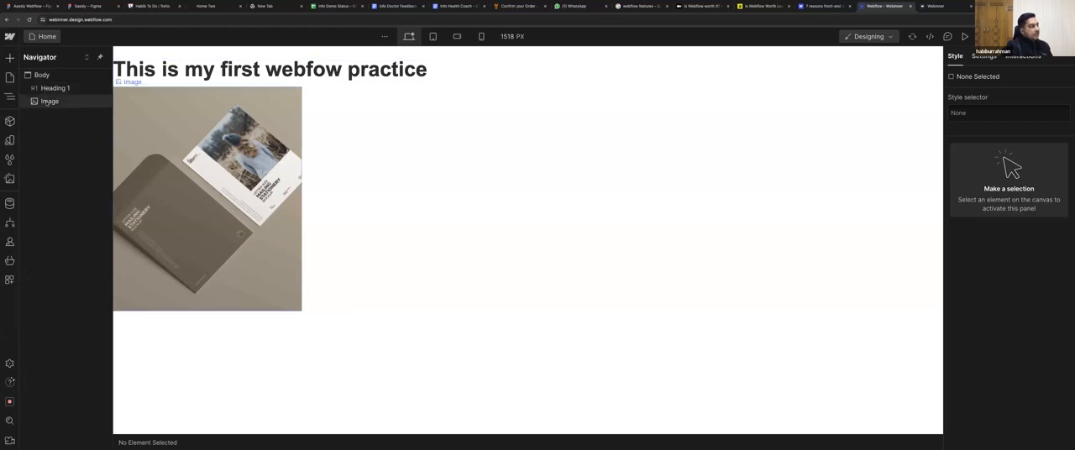
left_click(48, 102)
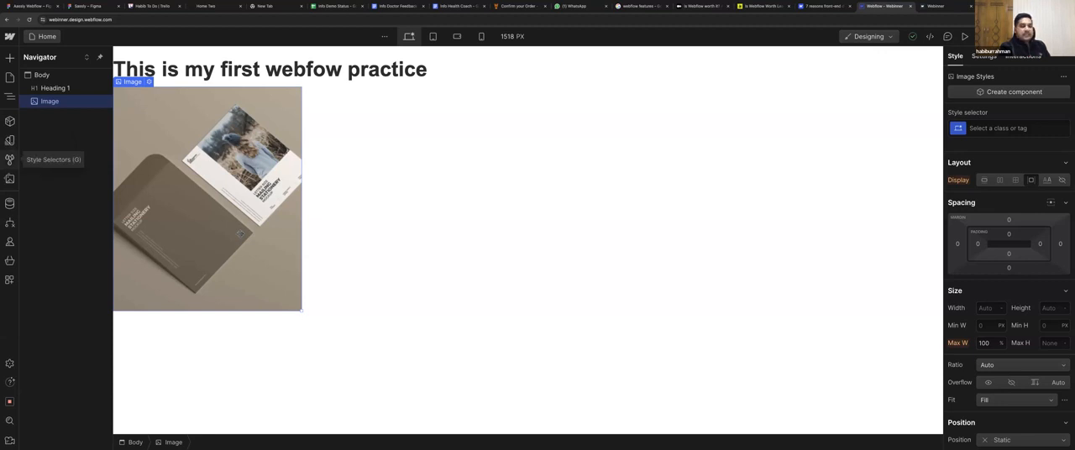
Review the site's style selectors, image assets and CMS collections, and return to the page's element structure.
left_click(10, 160)
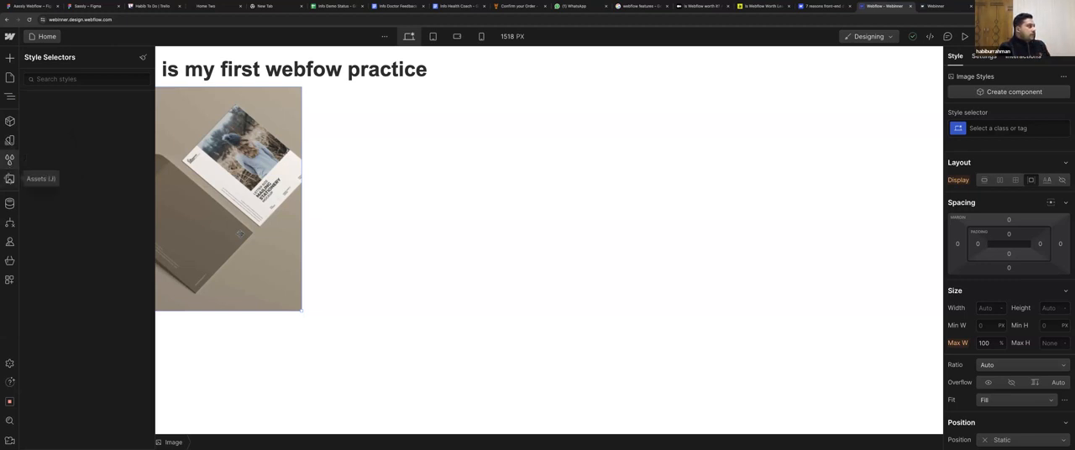
left_click(10, 178)
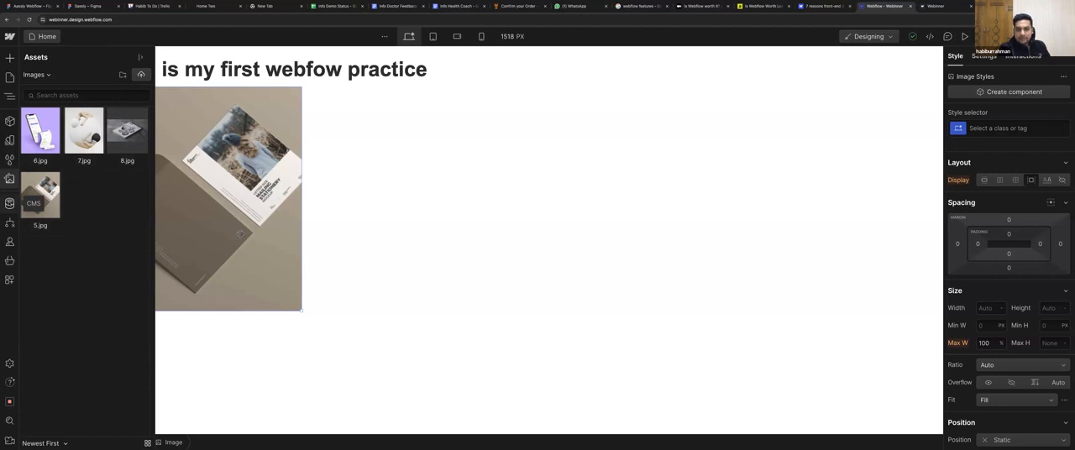
left_click(10, 202)
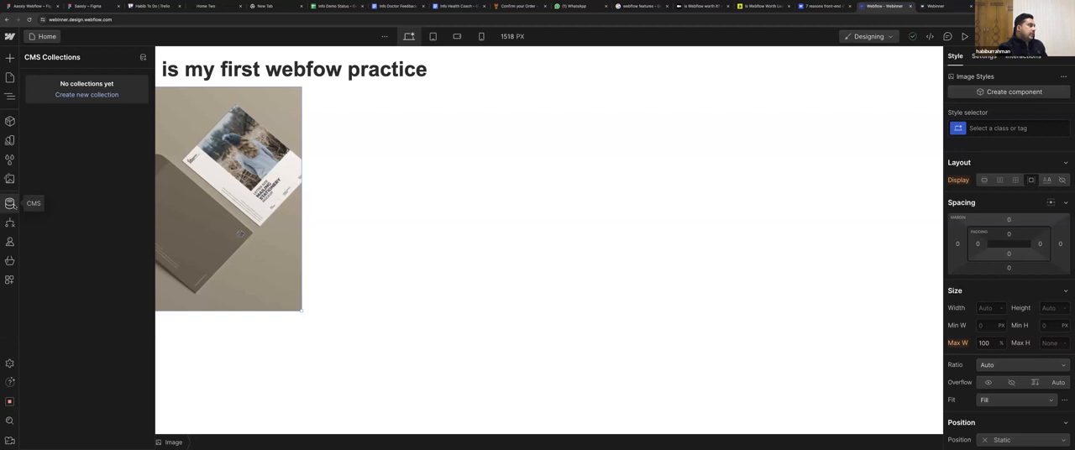
key("z")
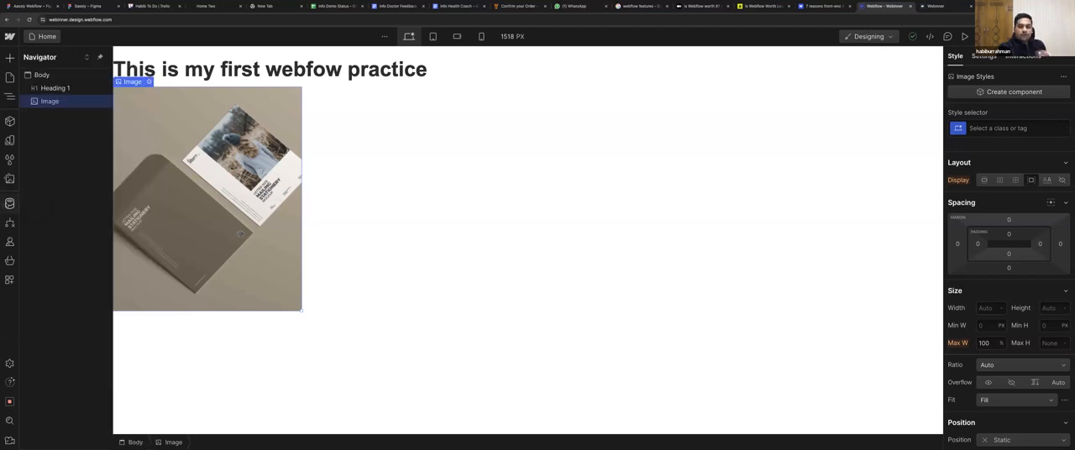
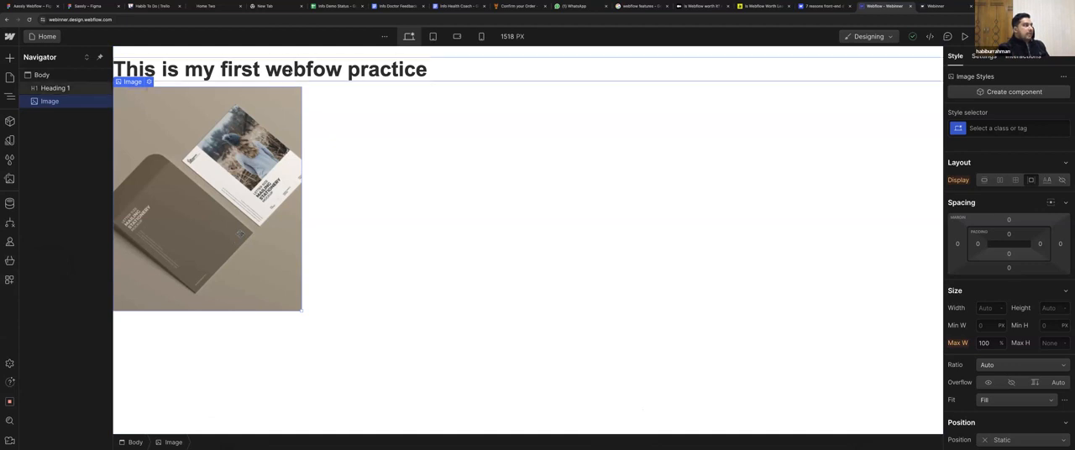
Select the page's H1 heading and align its text to the center.
left_click(290, 72)
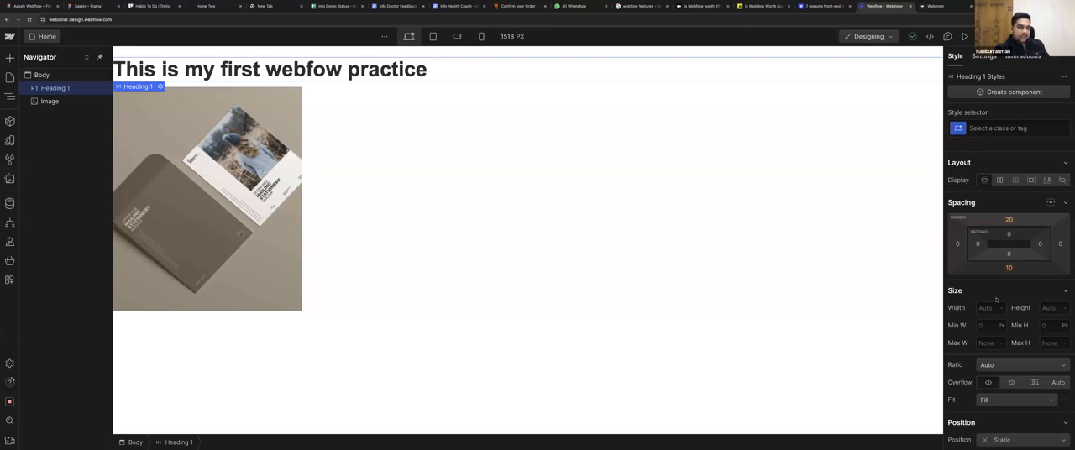
scroll(997, 300, "down", 2)
scroll(996, 301, "down", 4)
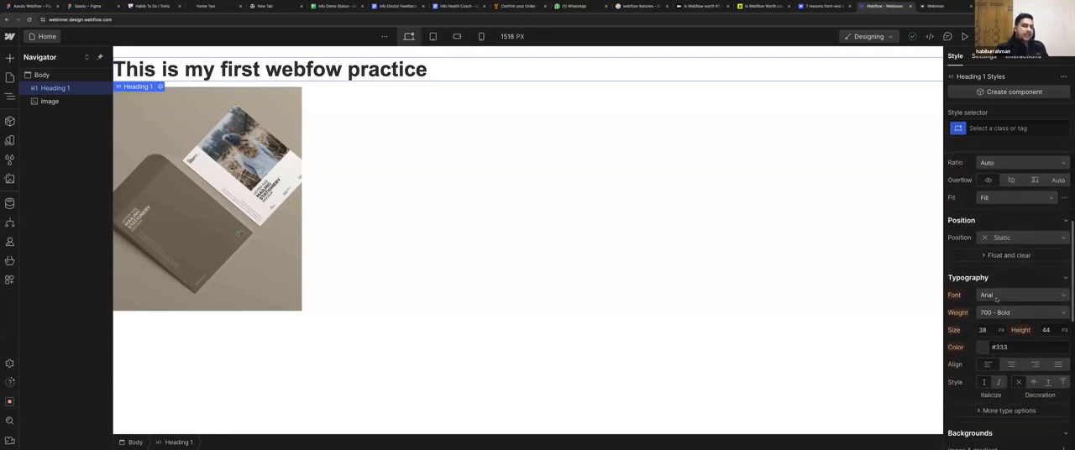
left_click(1011, 327)
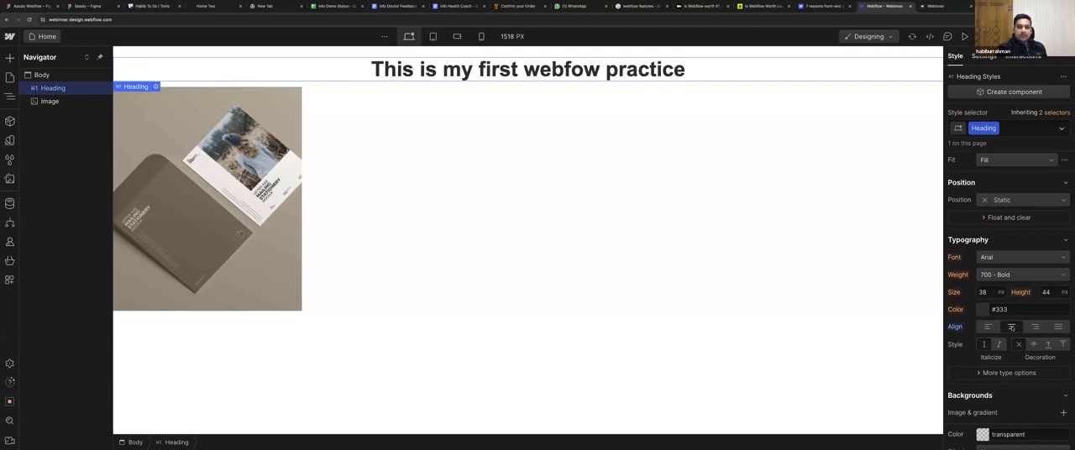
Set the heading's top margin to 40 px.
scroll(1011, 327, "up", 6)
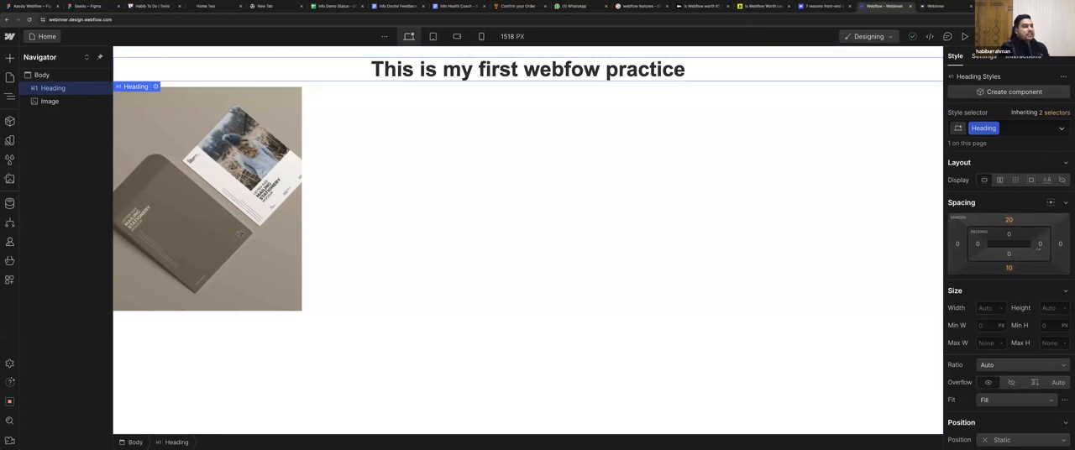
left_click(1009, 219)
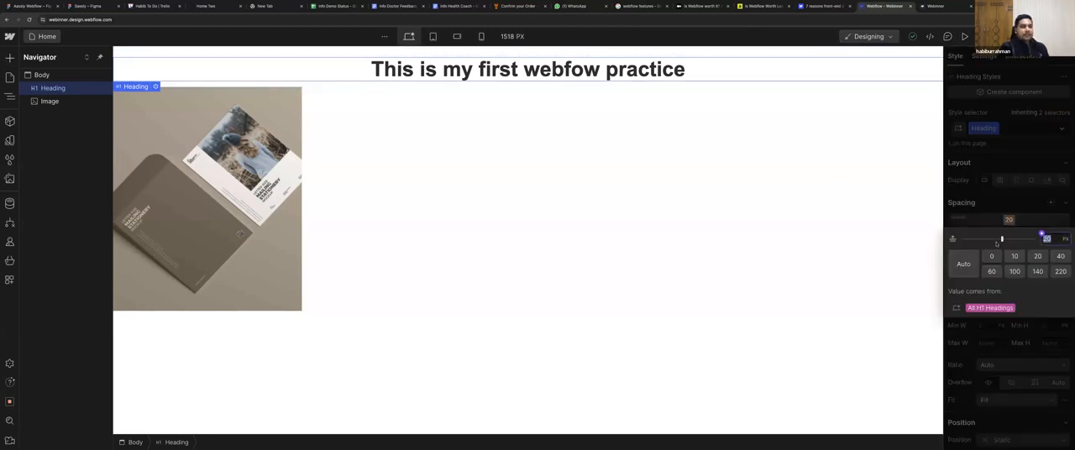
left_click_drag(1002, 239, 1008, 240)
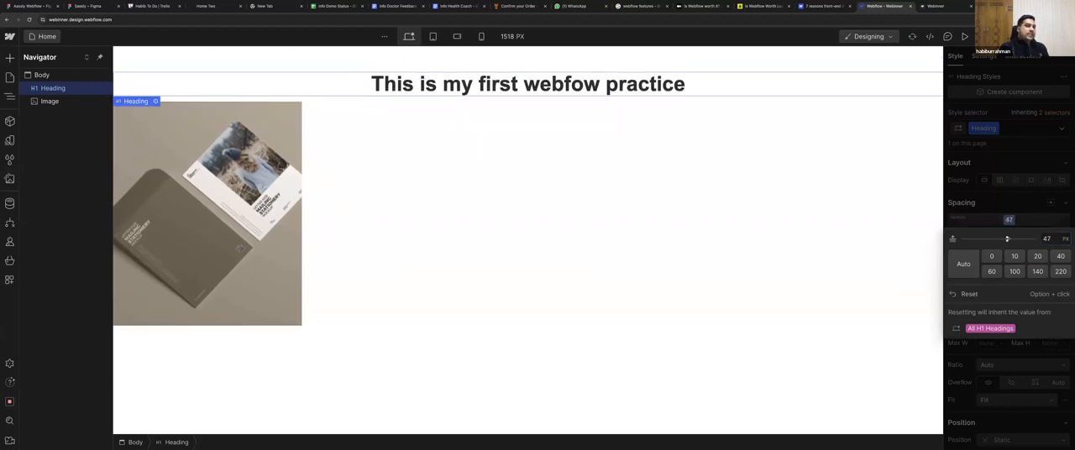
left_click(1060, 257)
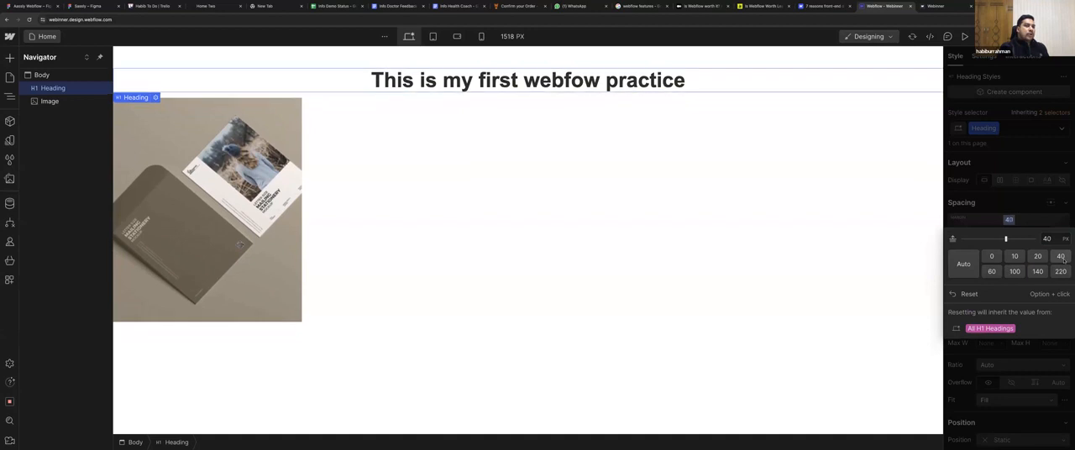
left_click(1009, 219)
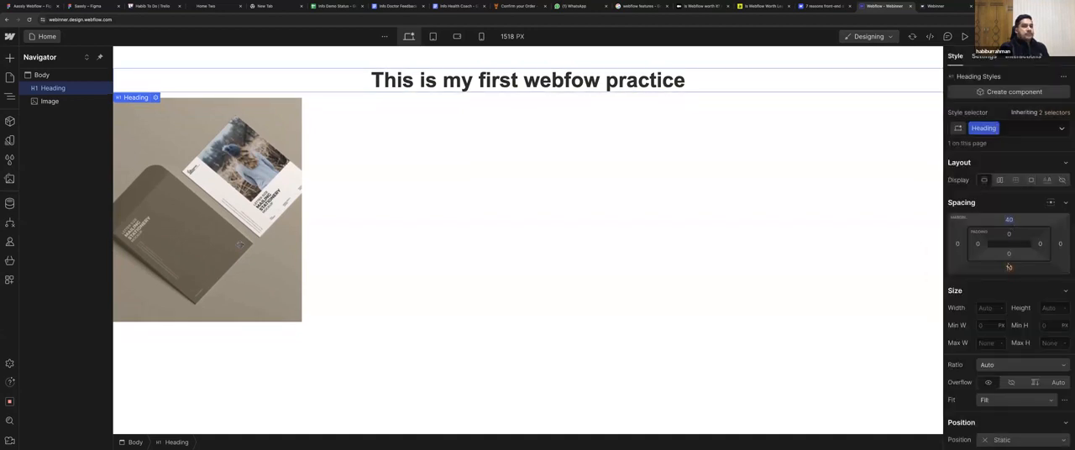
Compare the heading's top margin and top padding settings, and set the top padding to 10 px.
left_click(1009, 234)
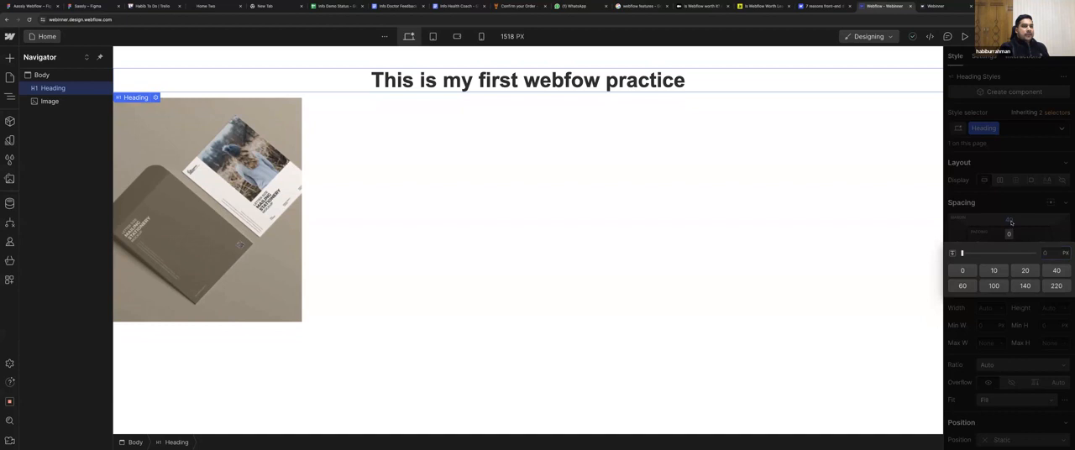
left_click(1012, 221)
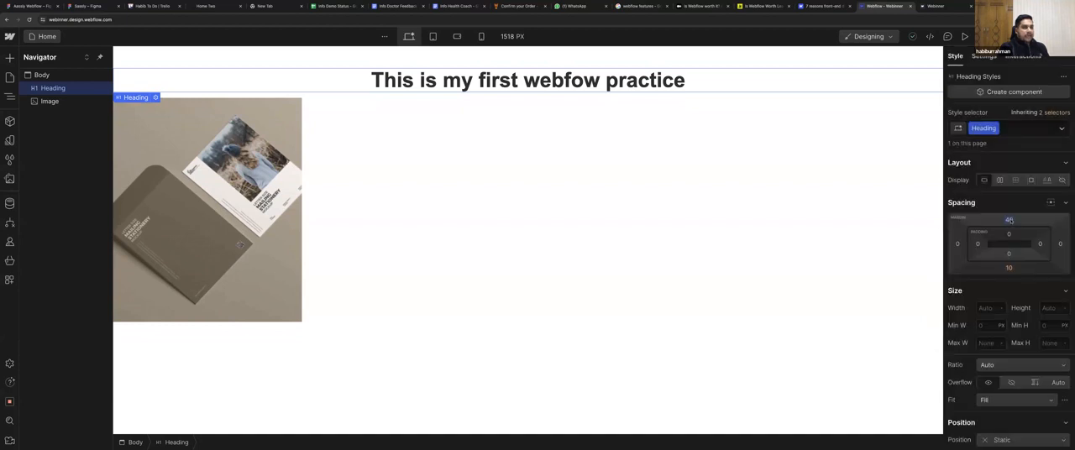
left_click(1010, 220)
left_click(1011, 221)
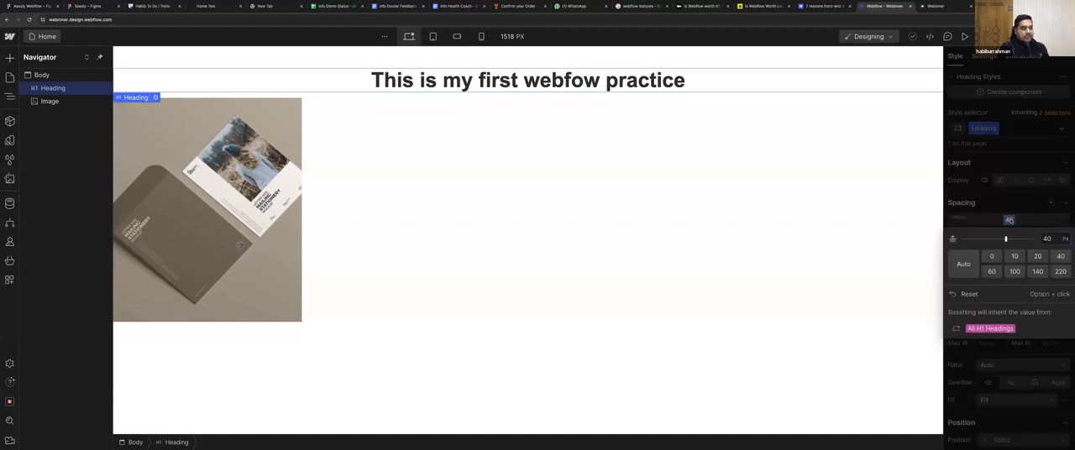
left_click(1010, 235)
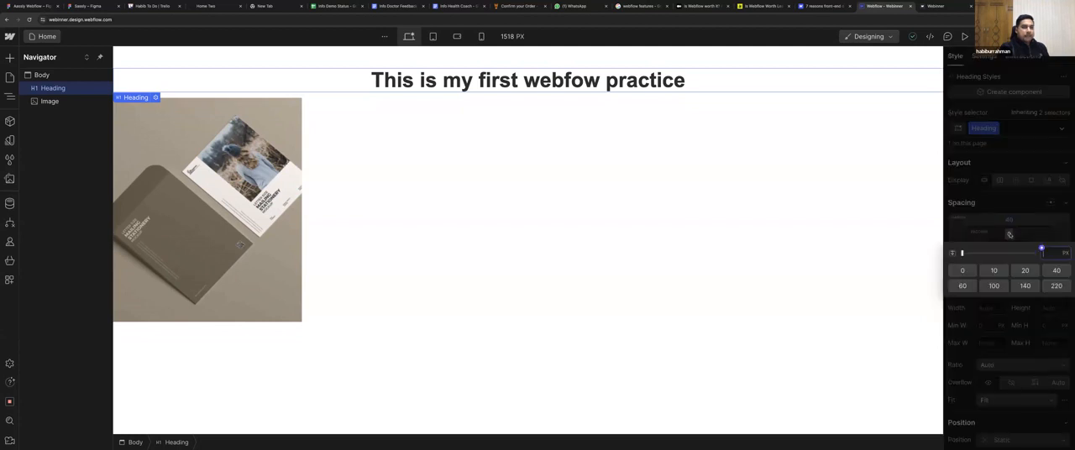
left_click(993, 270)
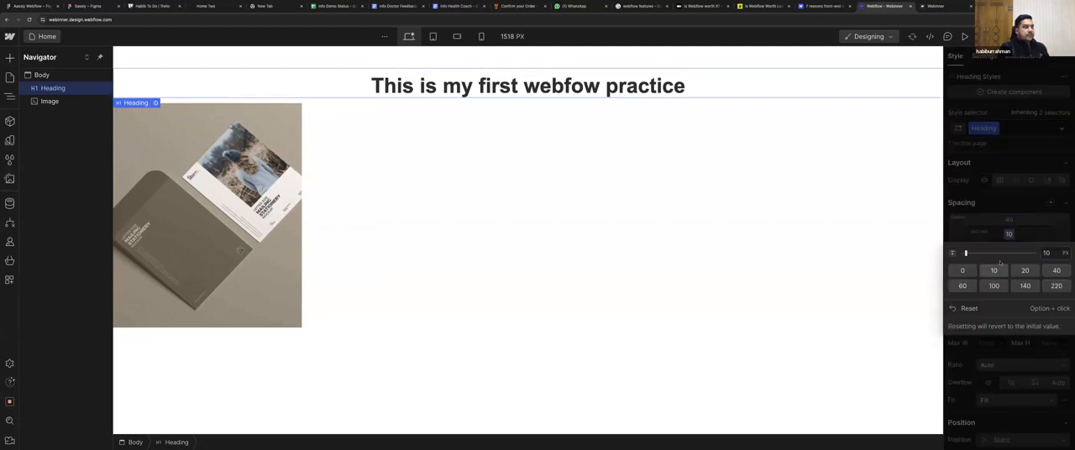
left_click(1012, 234)
Review the heading's size, overflow, position and typography settings and its placement on the canvas.
scroll(994, 291, "down", 1)
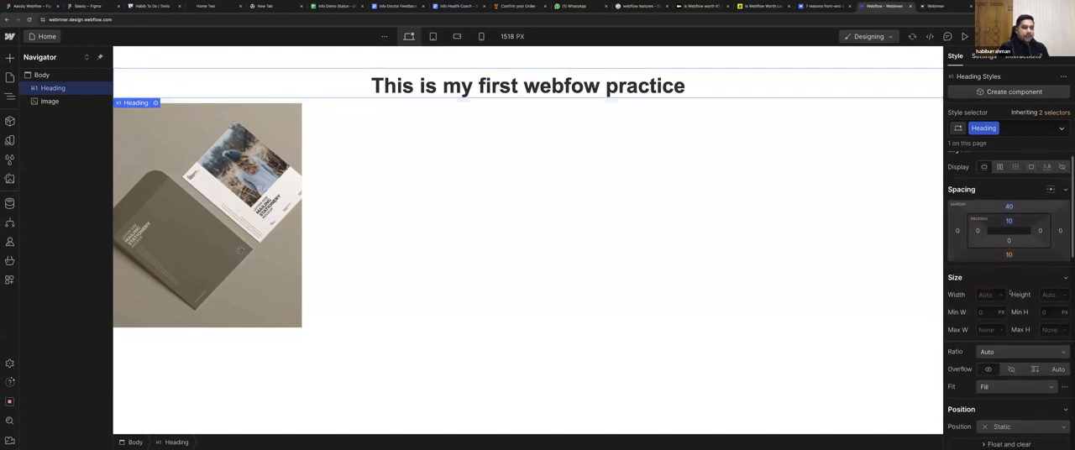
scroll(1010, 292, "down", 2)
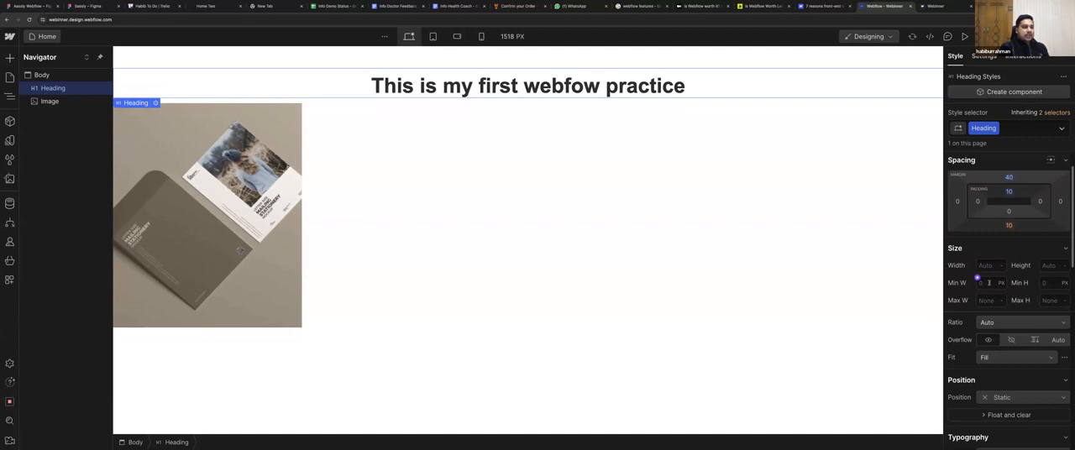
scroll(977, 277, "down", 2)
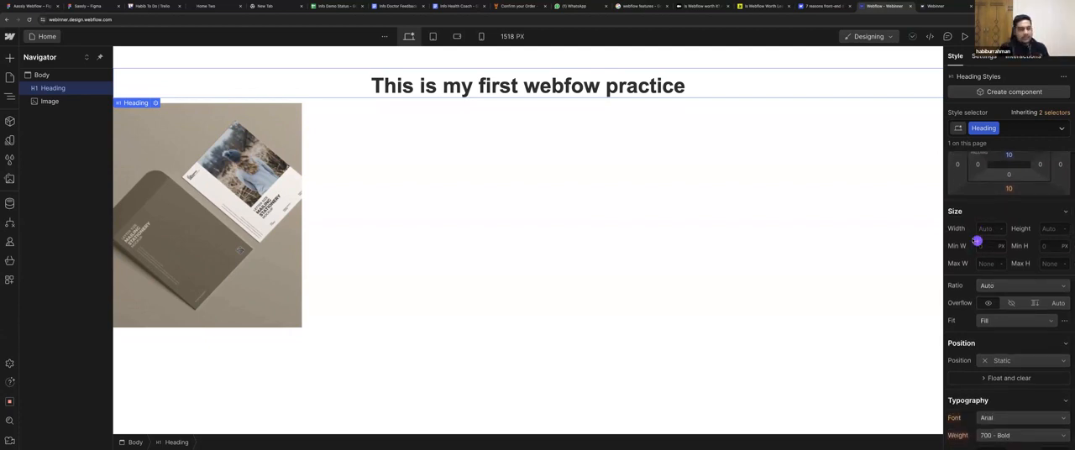
left_click(978, 227)
scroll(972, 239, "down", 2)
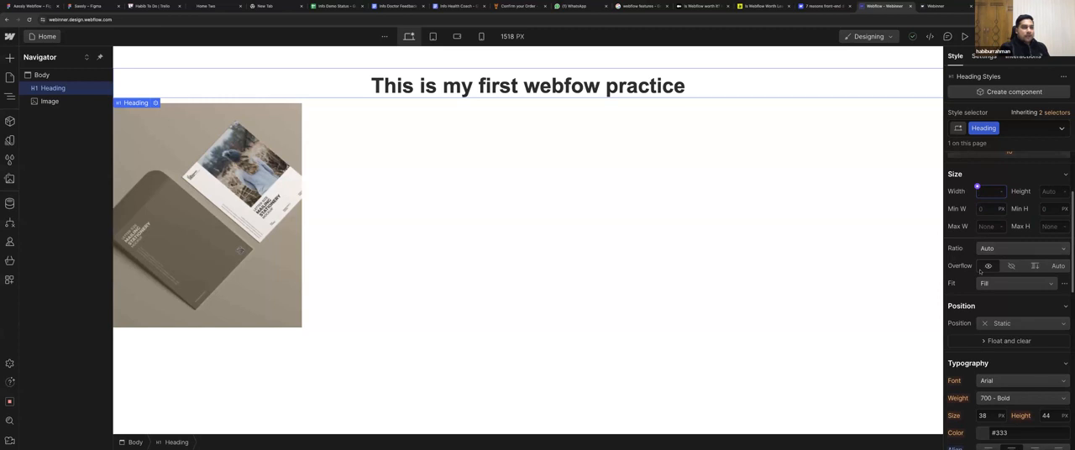
scroll(1006, 277, "down", 3)
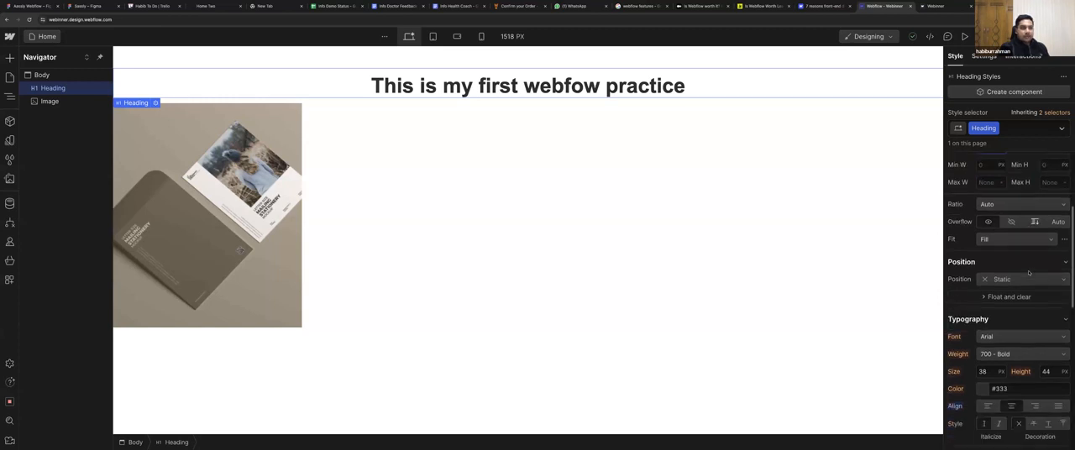
scroll(1006, 288, "down", 2)
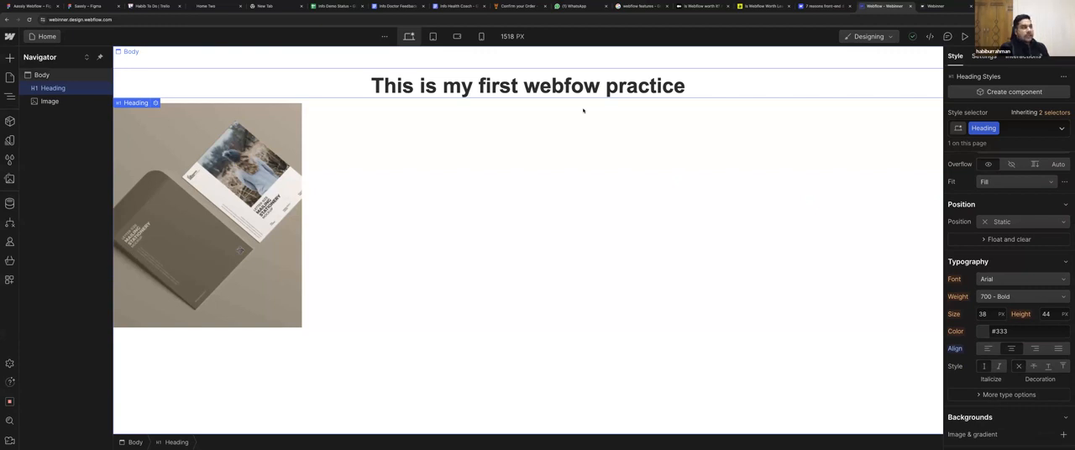
scroll(812, 273, "down", 1)
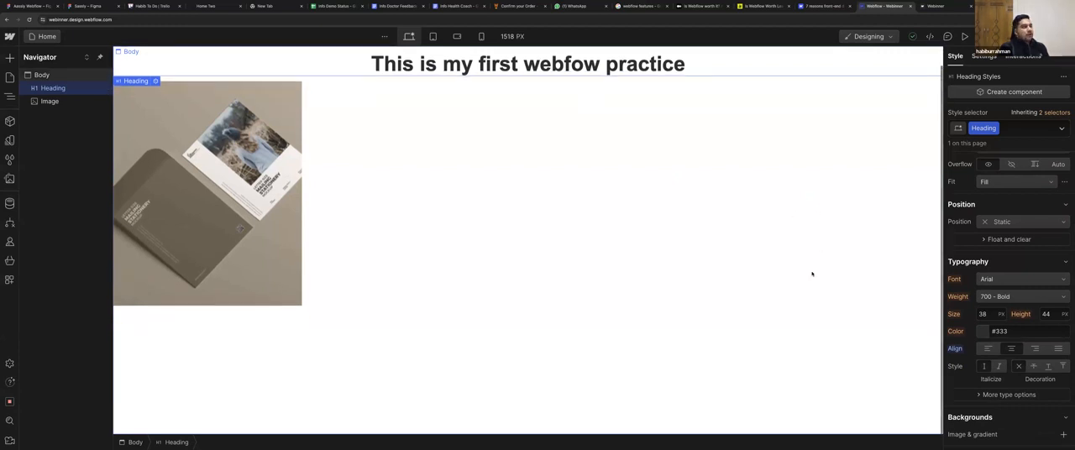
scroll(812, 273, "up", 1)
Change the heading's font to Droid Serif.
scroll(1000, 232, "down", 2)
left_click(1000, 233)
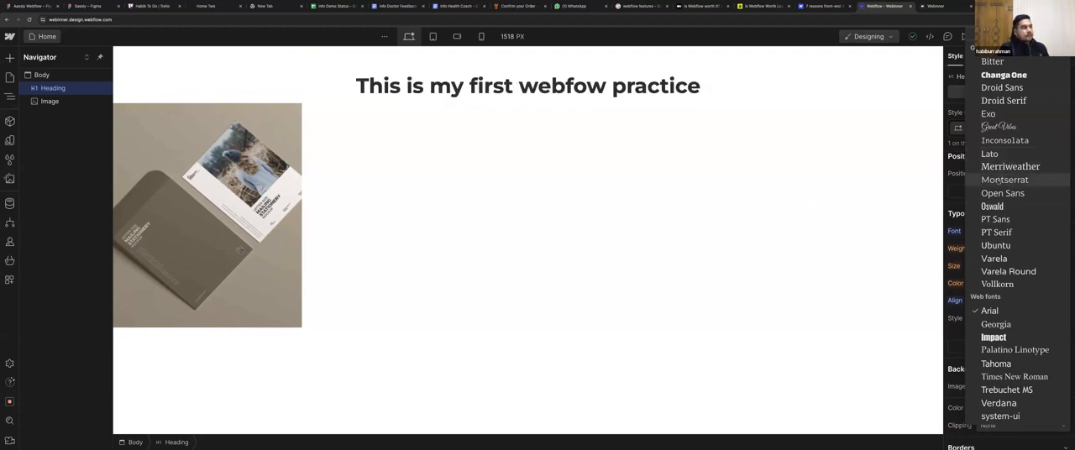
left_click(1002, 101)
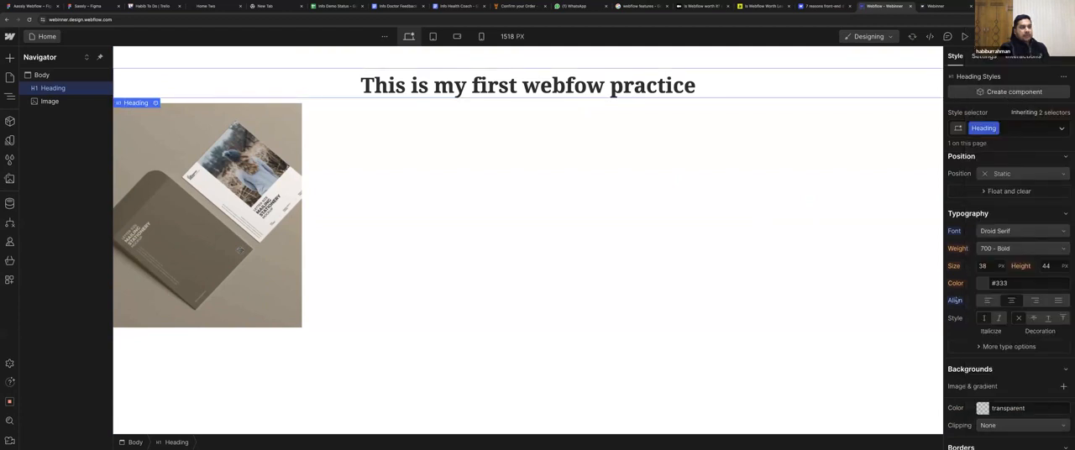
Try the 400 - Normal weight on the heading and set it back to 700 - Bold.
left_click(993, 249)
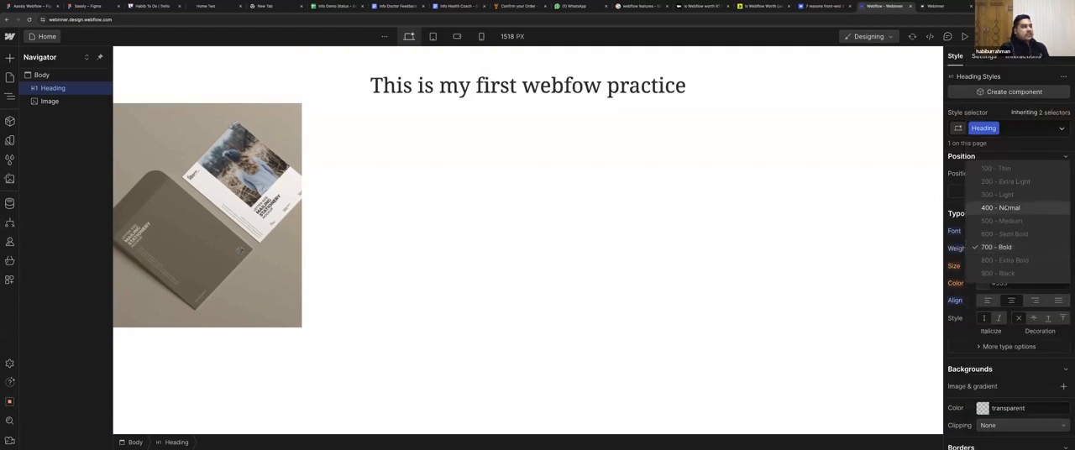
left_click(995, 208)
left_click(992, 248)
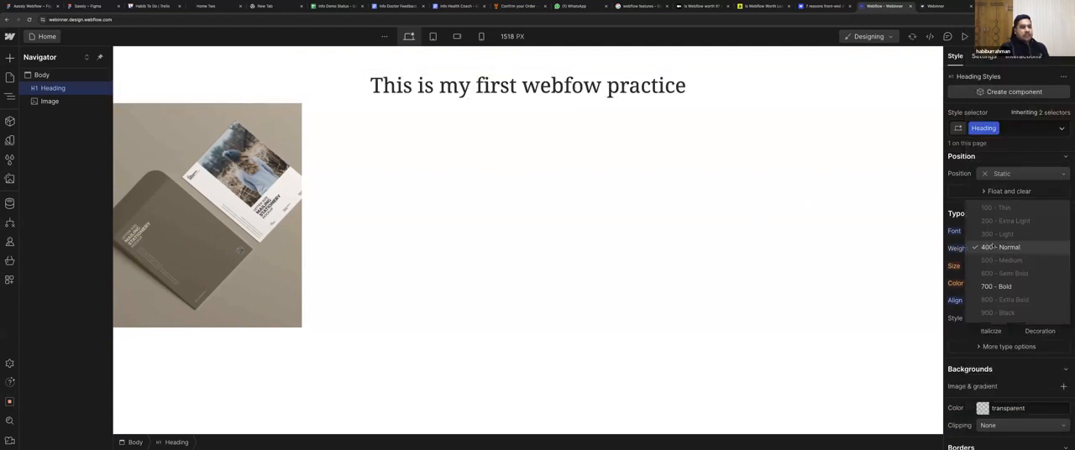
left_click(993, 287)
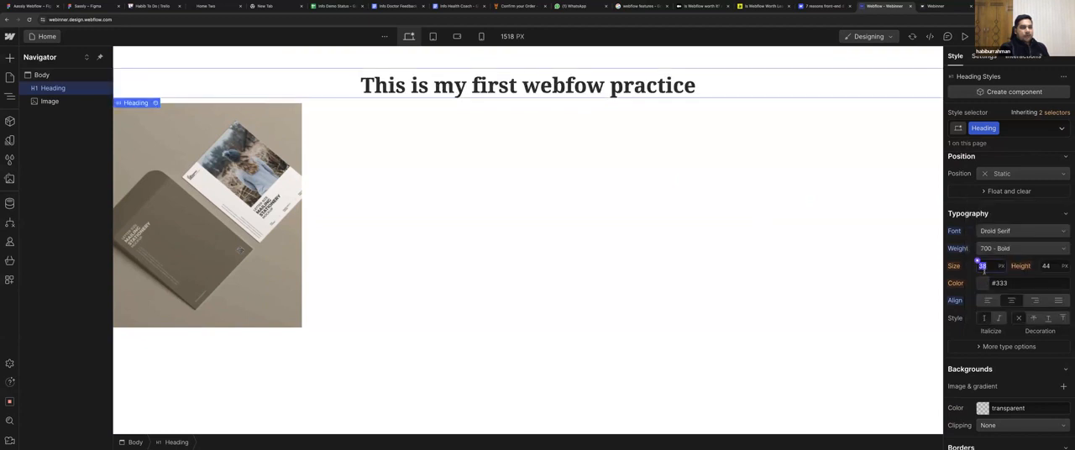
Increase the heading's font size to 60 px.
key("Up")
key("Up")
key("Up")
key("Up")
key("Up")
key("Up")
key("Up")
key("Up")
key("Up")
key("Up")
key("Up")
key("Up")
key("Up")
key("Up")
key("Up")
key("Up")
key("Up")
key("Up")
key("Up")
key("Up")
key("Up")
key("Up")
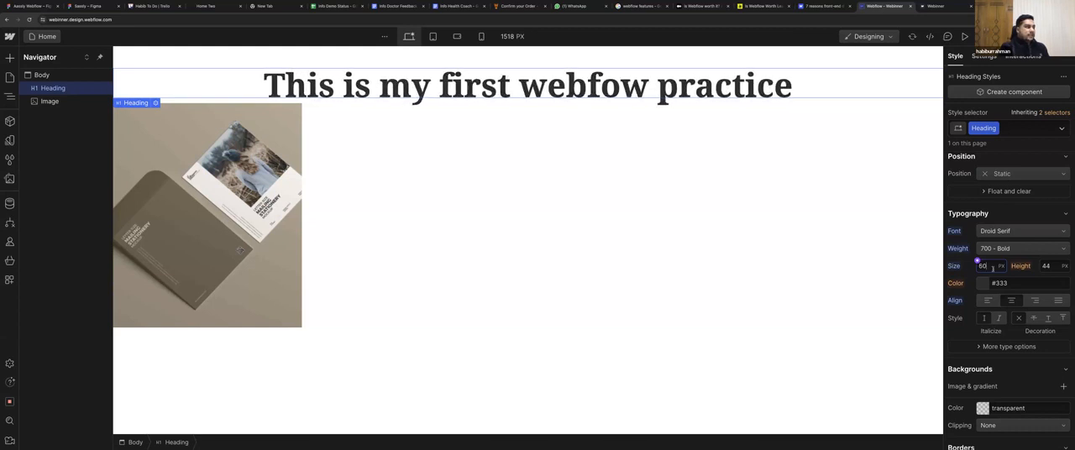
left_click_drag(1042, 267, 1048, 267)
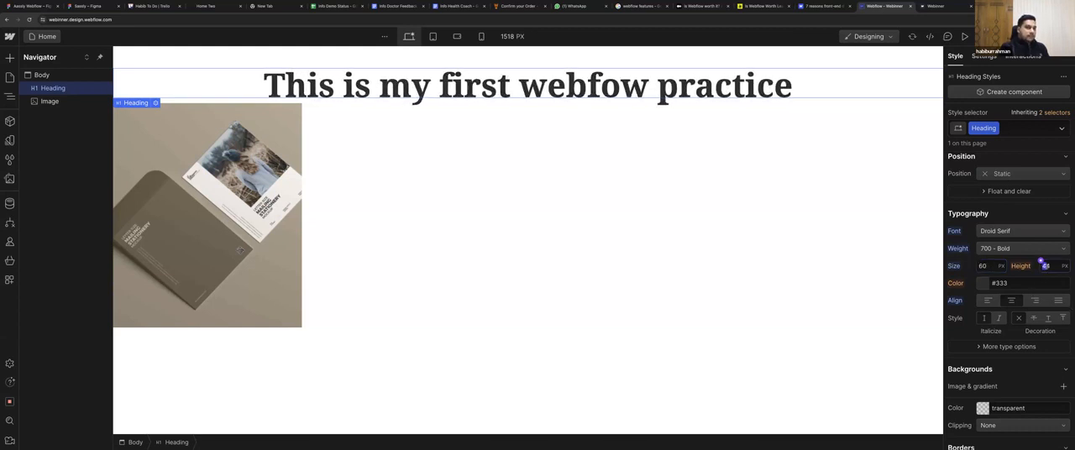
Set the heading's text color to the red #bc0d0d.
left_click(983, 283)
left_click_drag(974, 344, 1061, 318)
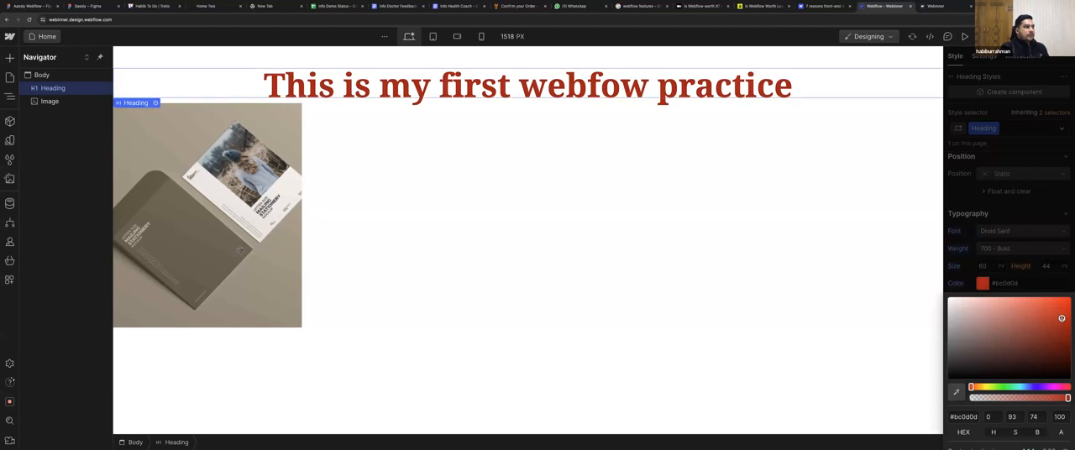
left_click(1020, 294)
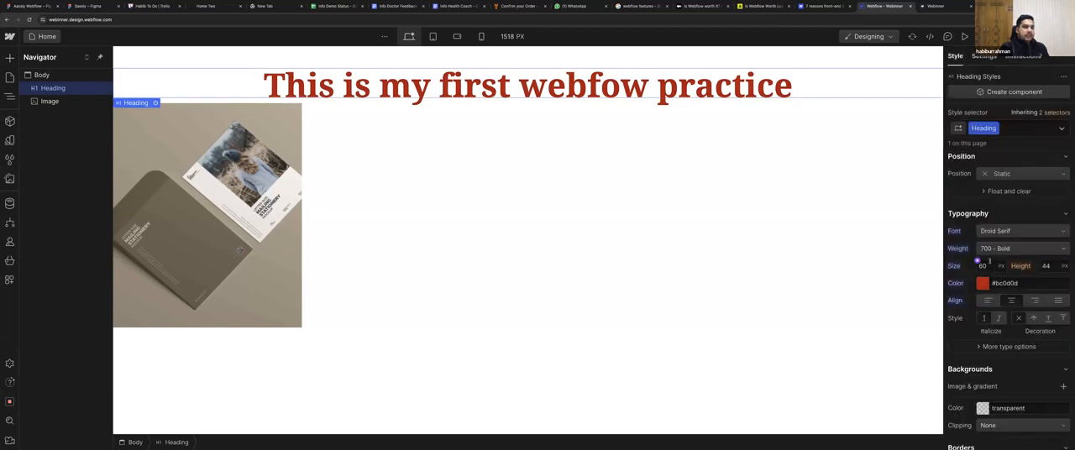
Reduce the heading's font size to 50 px.
key("Down")
key("Down")
key("Down")
key("Down")
key("Down")
key("Down")
key("Down")
key("Down")
key("Down")
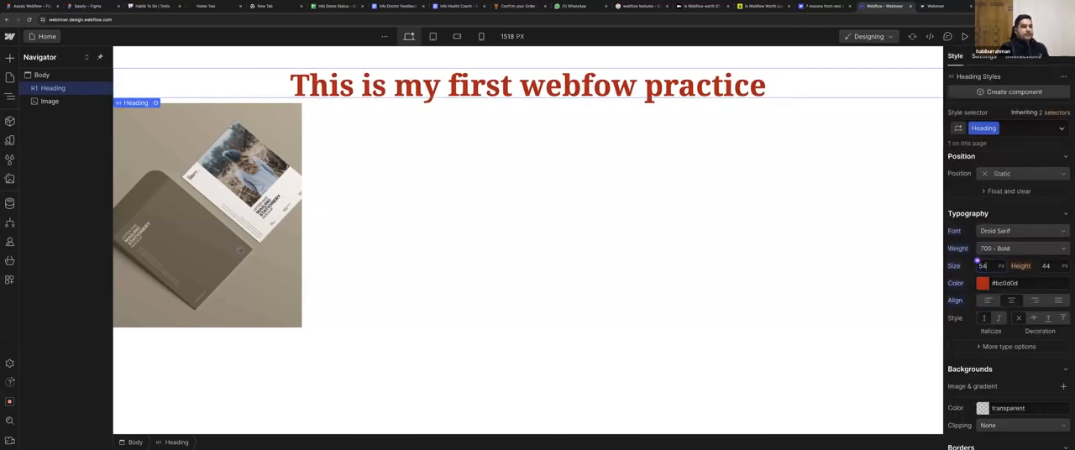
key("Down")
key("Down")
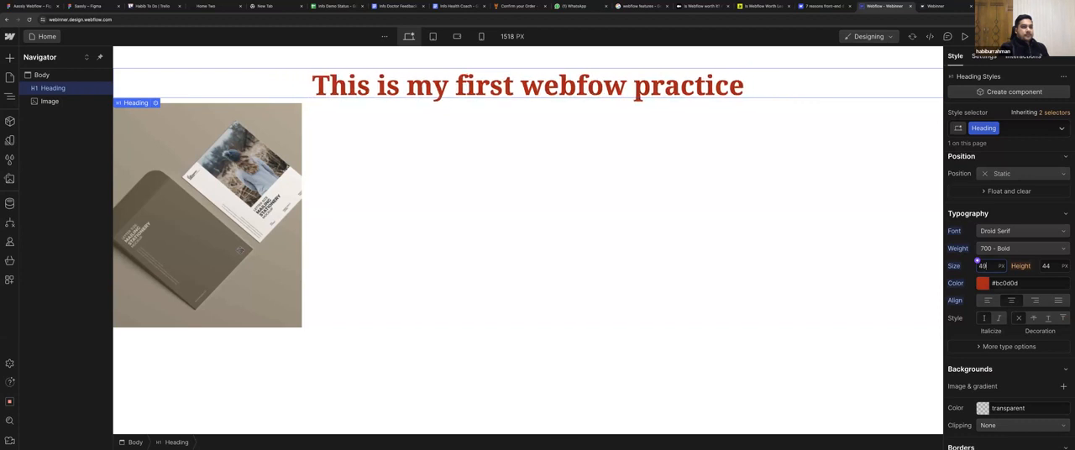
key("Up")
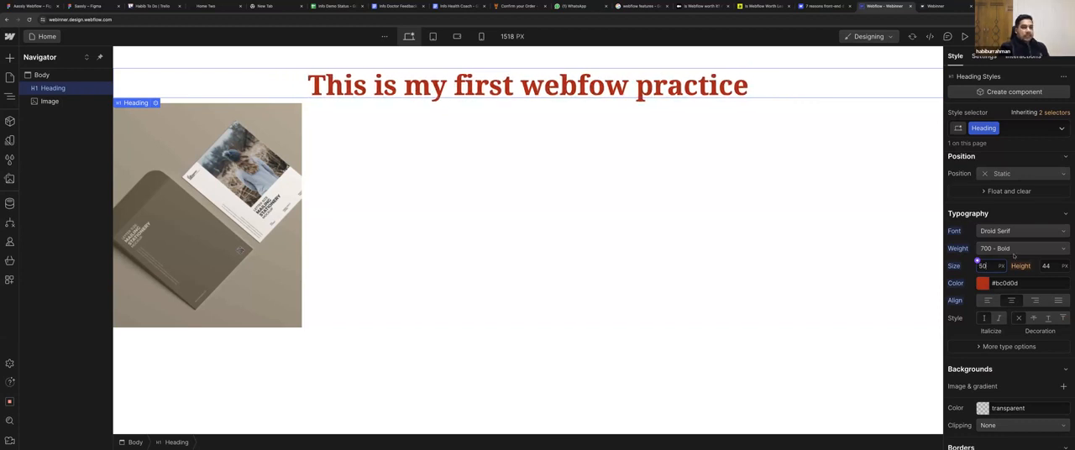
Try the italic style on the heading and set it back to regular.
scroll(1000, 269, "down", 2)
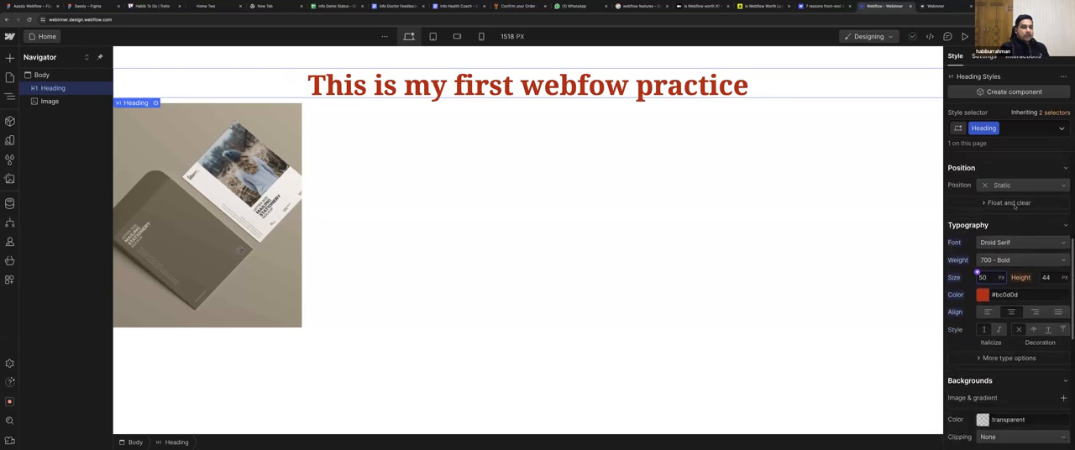
scroll(1014, 206, "up", 3)
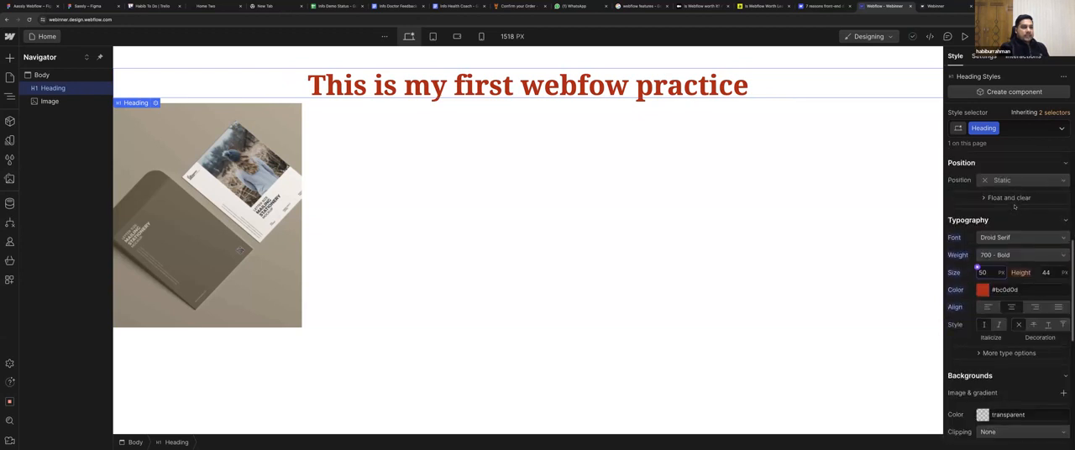
scroll(1008, 243, "down", 2)
scroll(987, 300, "down", 1)
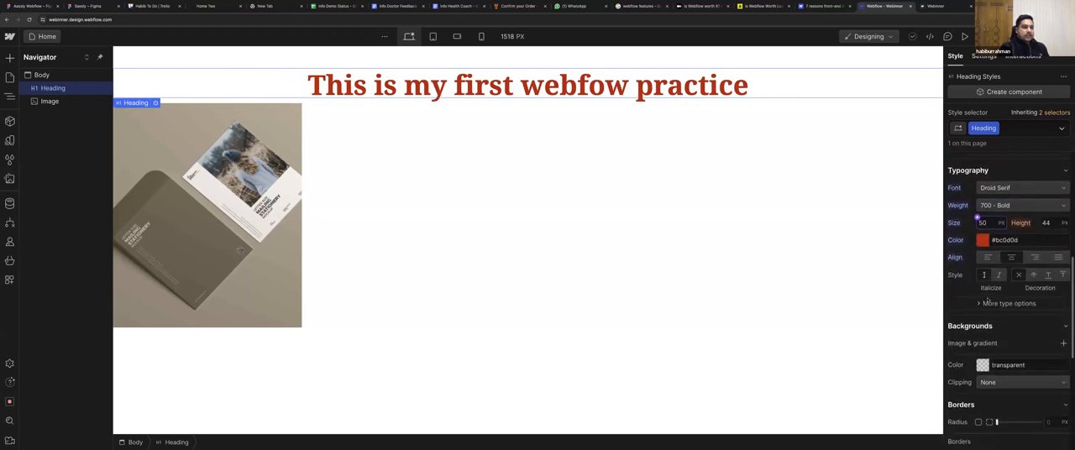
left_click(999, 274)
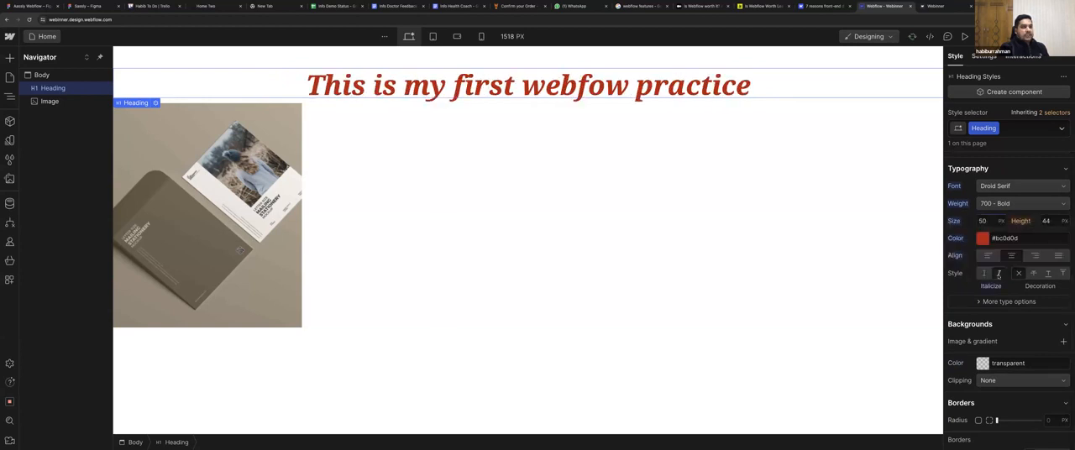
left_click(985, 273)
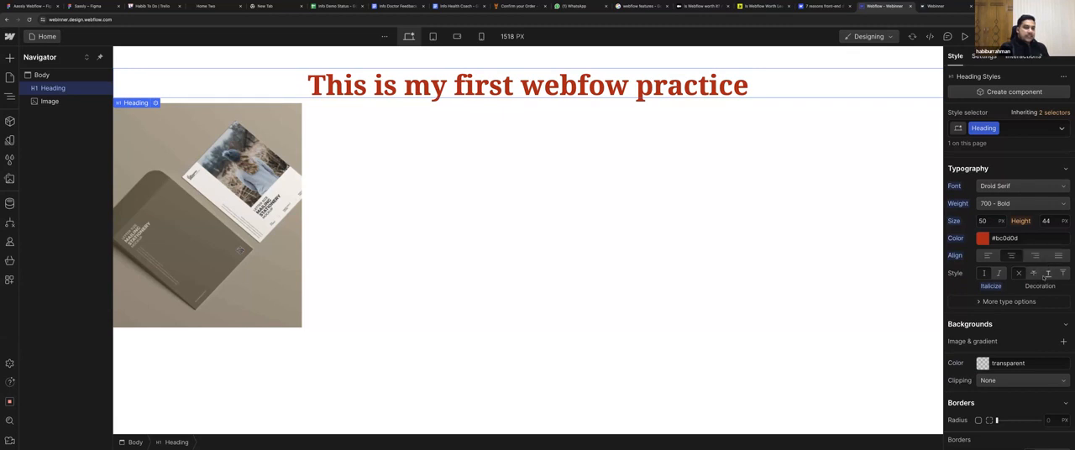
Try the underline and strikethrough decorations on the heading and set the decoration back to none.
left_click(1048, 274)
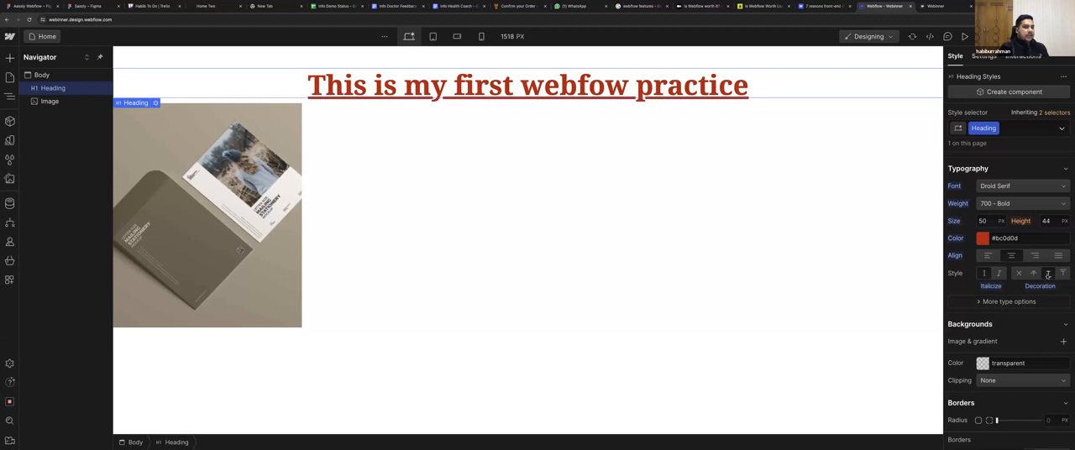
left_click(1033, 274)
left_click(1019, 273)
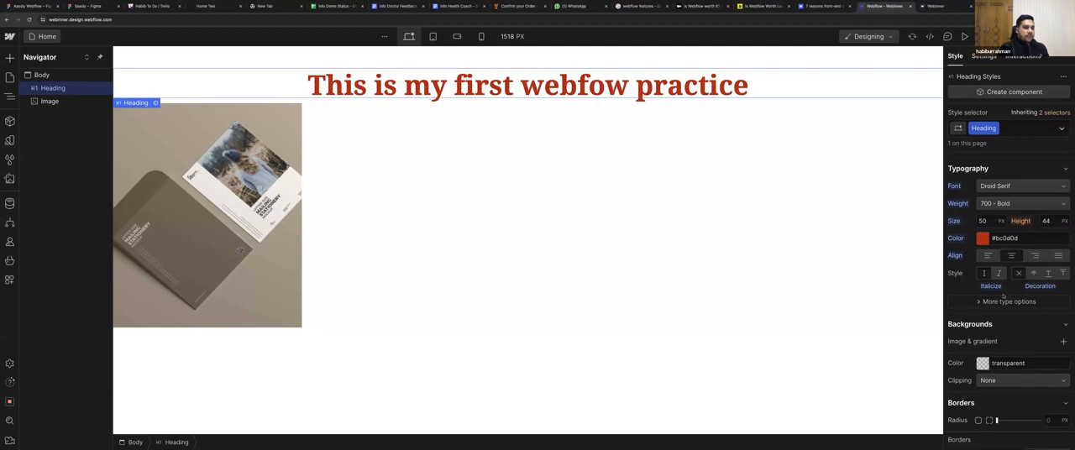
Give the heading a black background color (#000000), trying a few reds first.
scroll(1005, 293, "down", 3)
scroll(1005, 292, "down", 3)
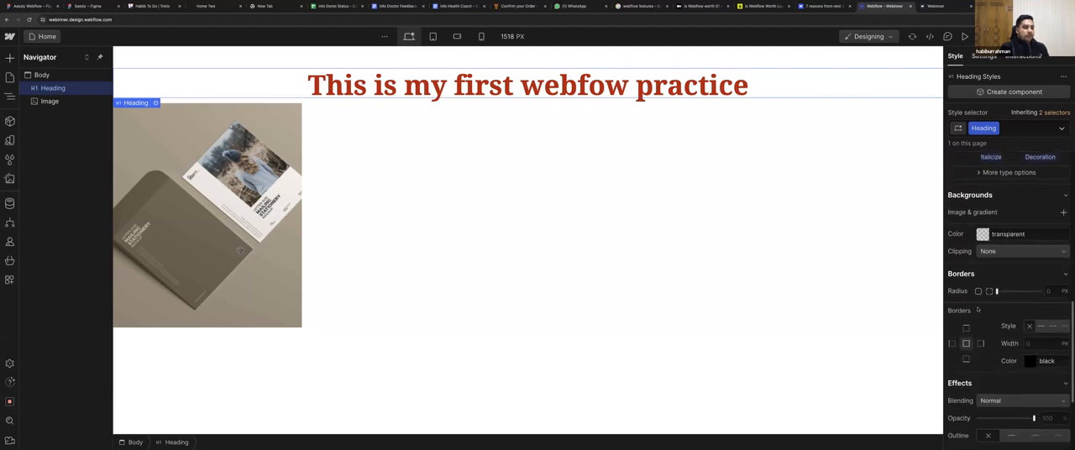
scroll(978, 309, "down", 6)
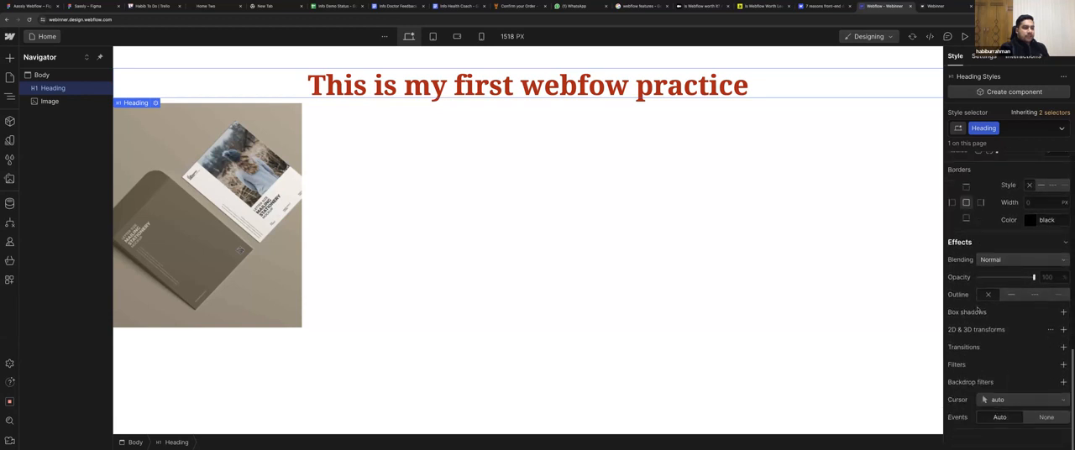
scroll(978, 310, "up", 7)
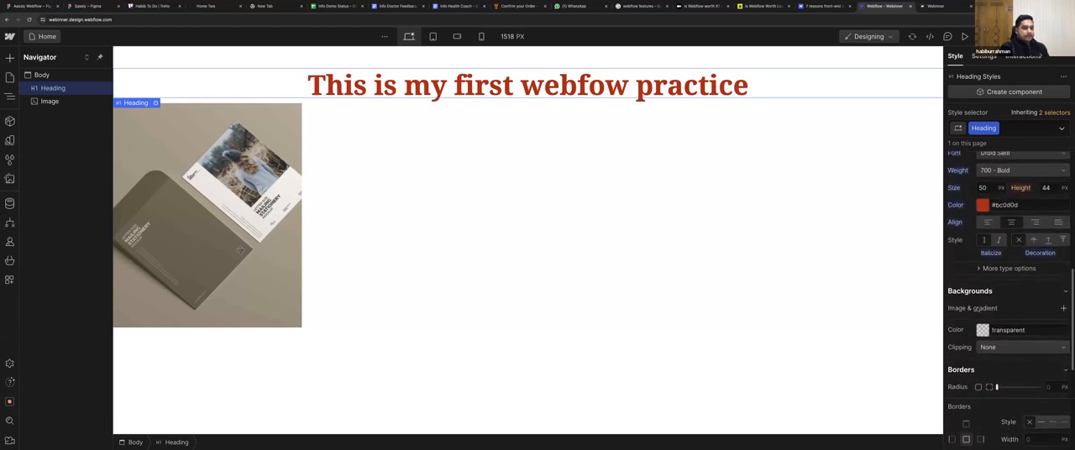
scroll(978, 310, "up", 1)
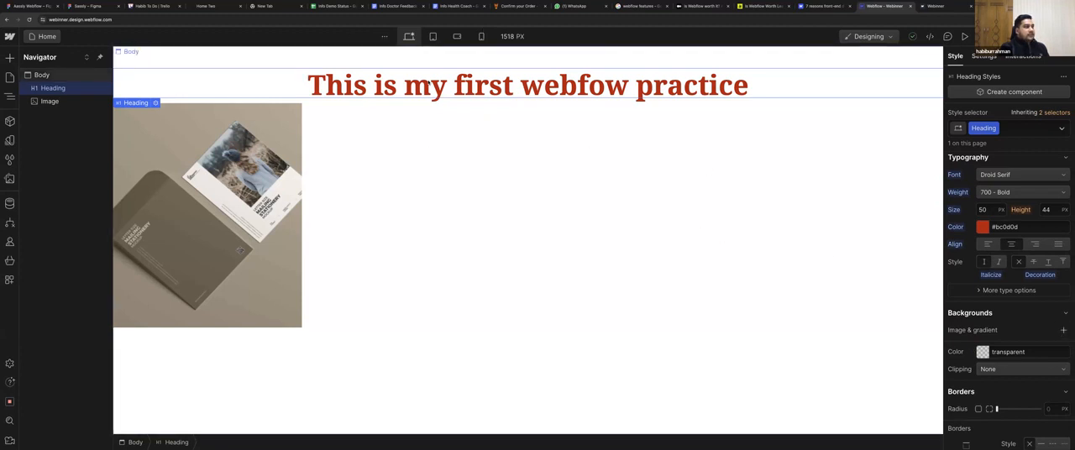
left_click(983, 352)
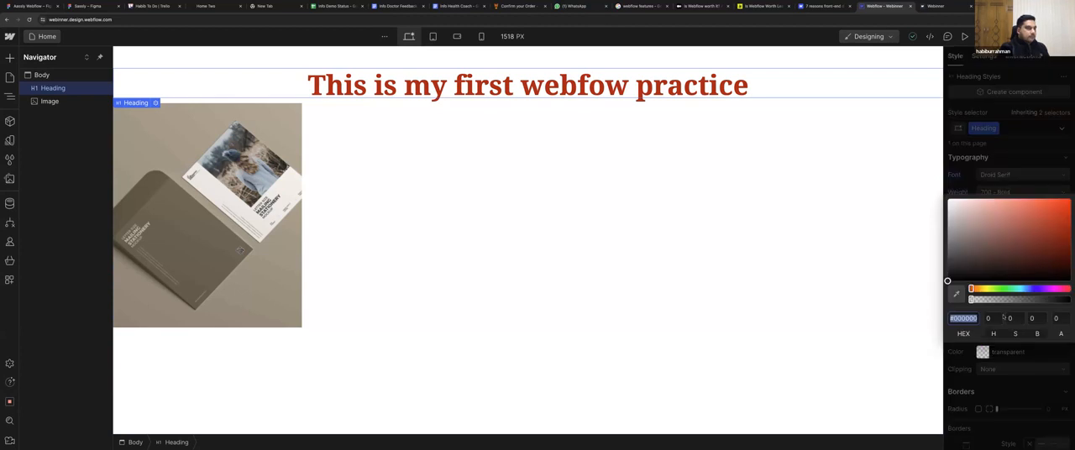
left_click(1032, 217)
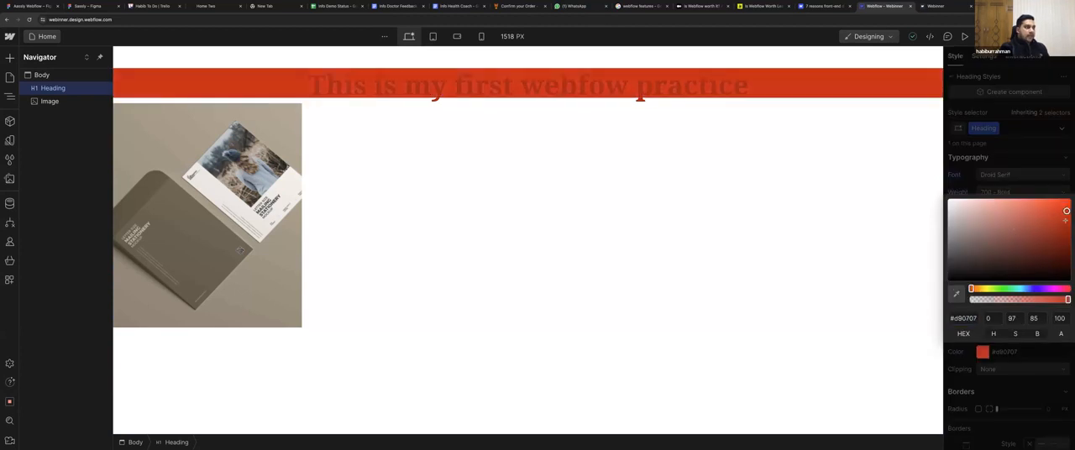
left_click(1057, 244)
left_click(1044, 264)
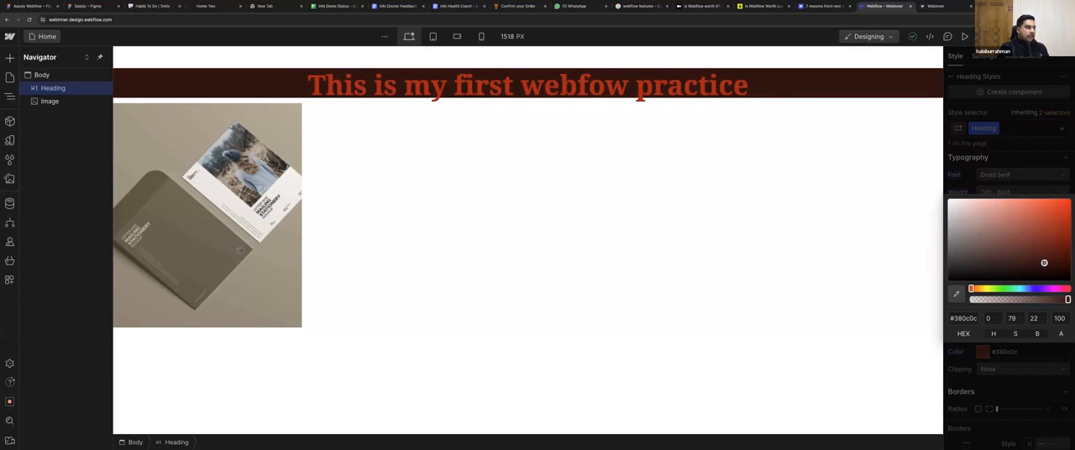
left_click(985, 276)
left_click_drag(985, 276, 930, 289)
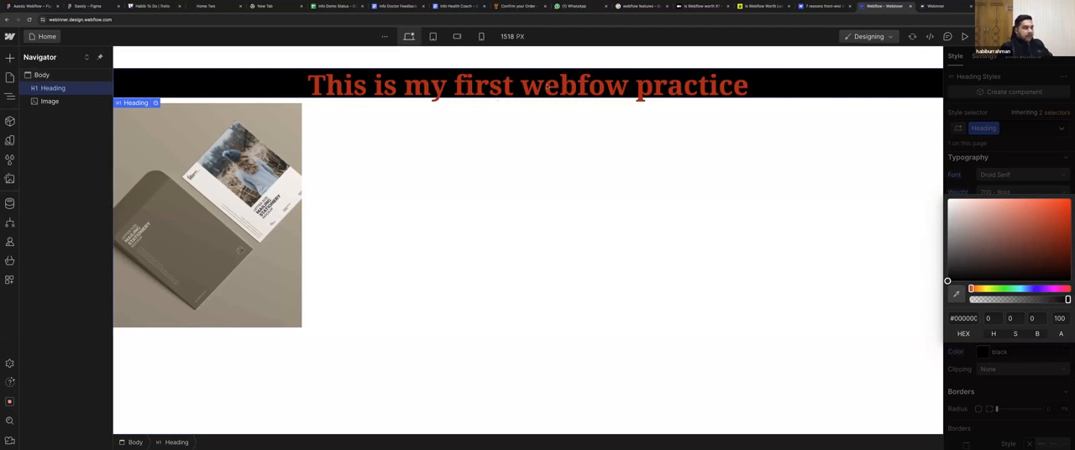
left_click(1022, 189)
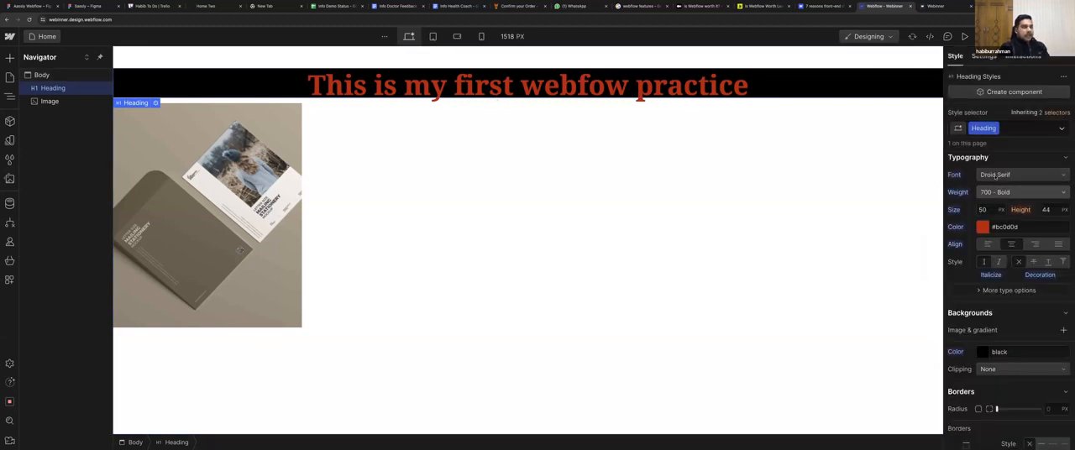
Set the heading's width to 700 px.
scroll(999, 181, "up", 3)
scroll(995, 176, "up", 5)
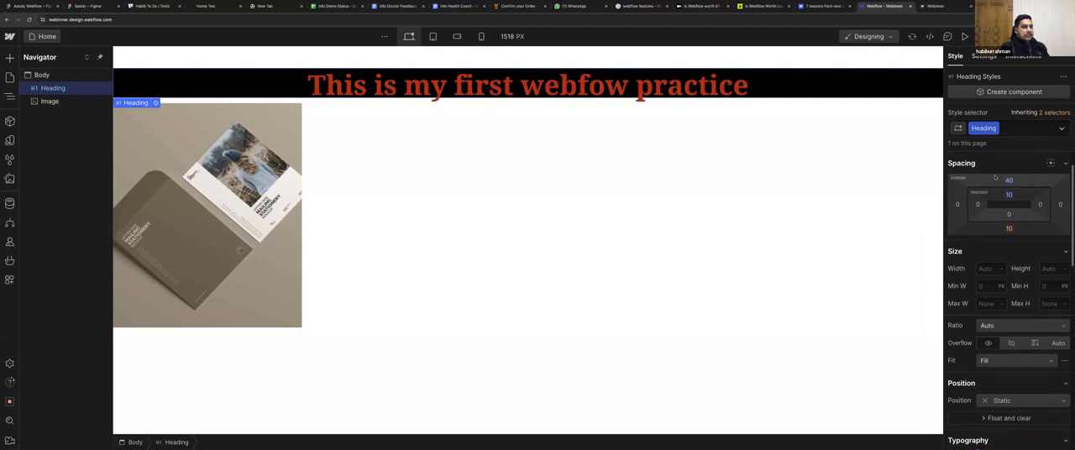
left_click(988, 246)
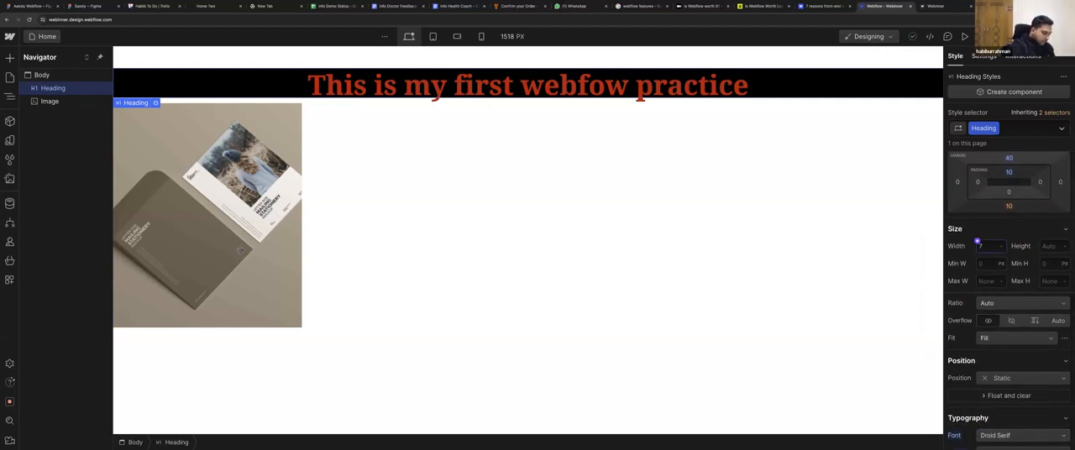
type("700")
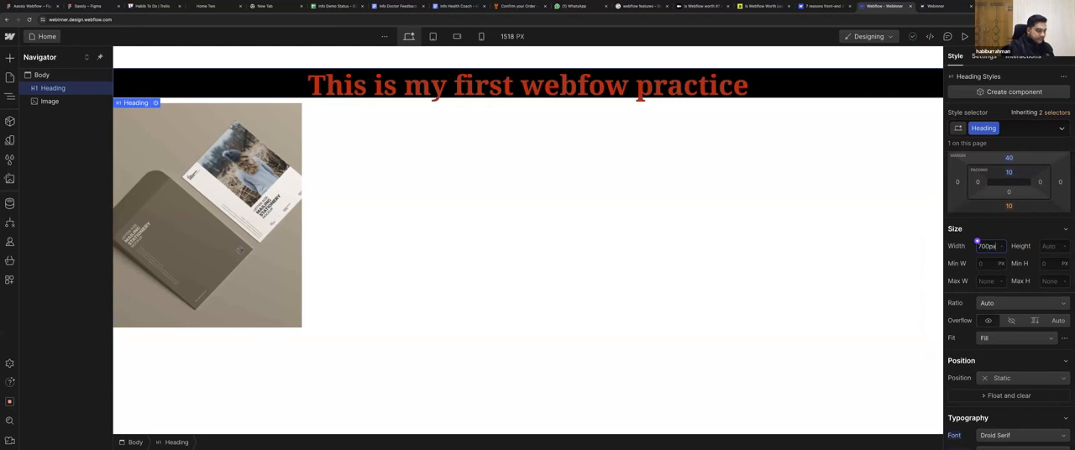
key("Return")
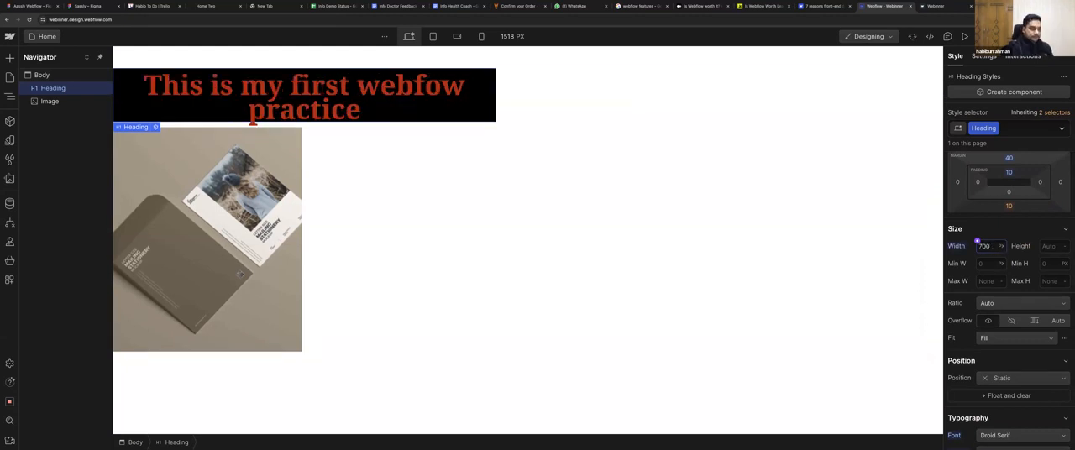
Increase the heading's width to 900 px.
key("BackSpace")
key("BackSpace")
key("BackSpace")
type("900")
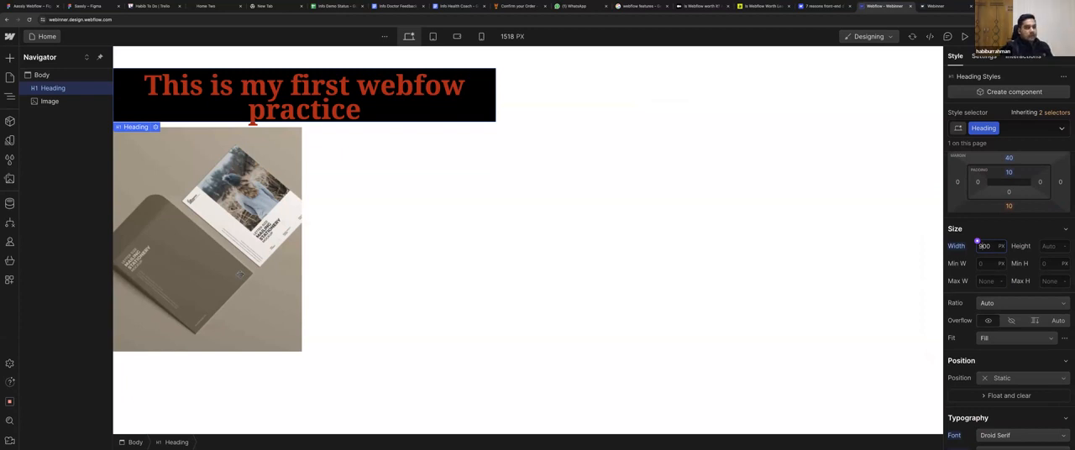
key("Return")
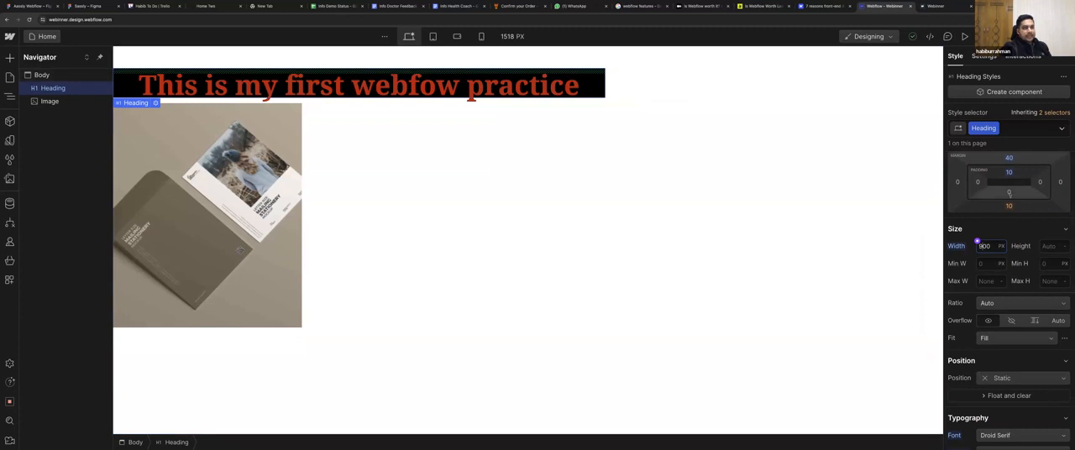
Center the heading block horizontally with auto side margins and set its bottom padding to 10 px.
scroll(1010, 196, "up", 2)
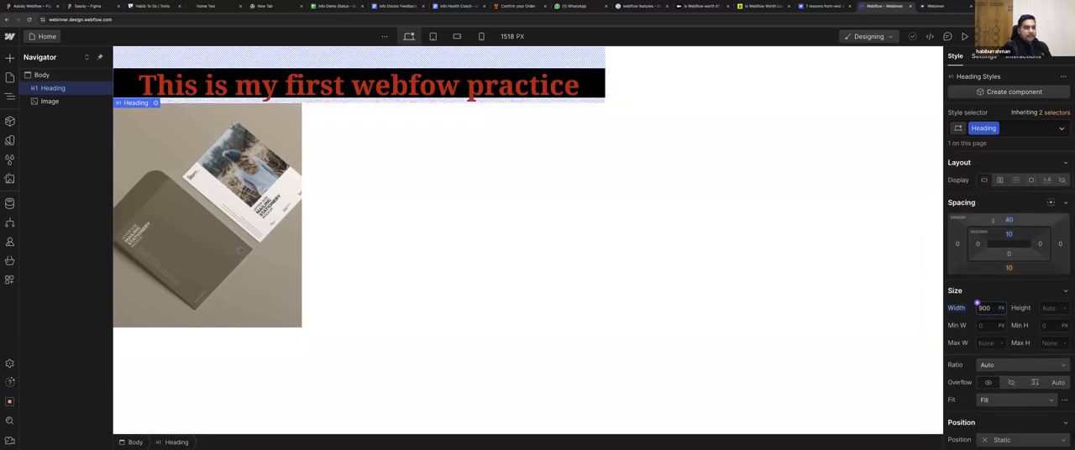
left_click(1051, 202)
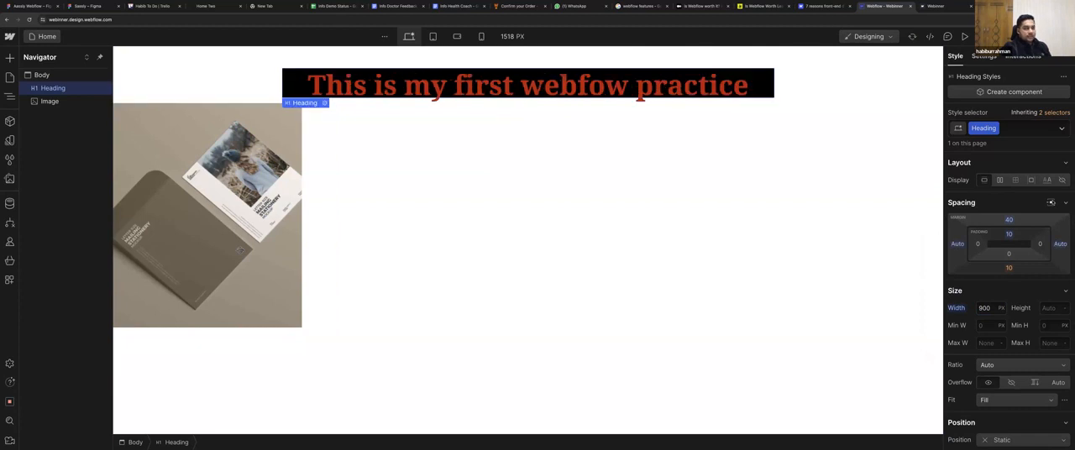
left_click(1010, 236)
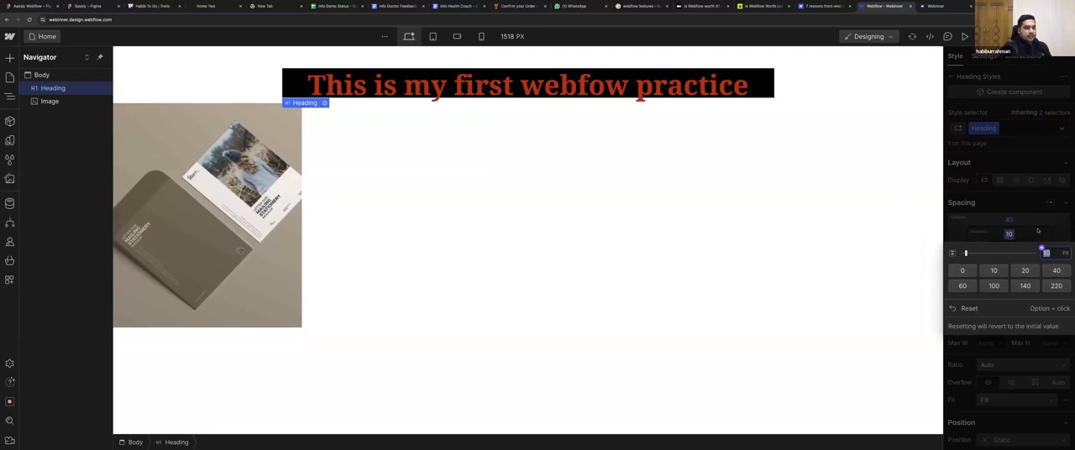
left_click(1011, 241)
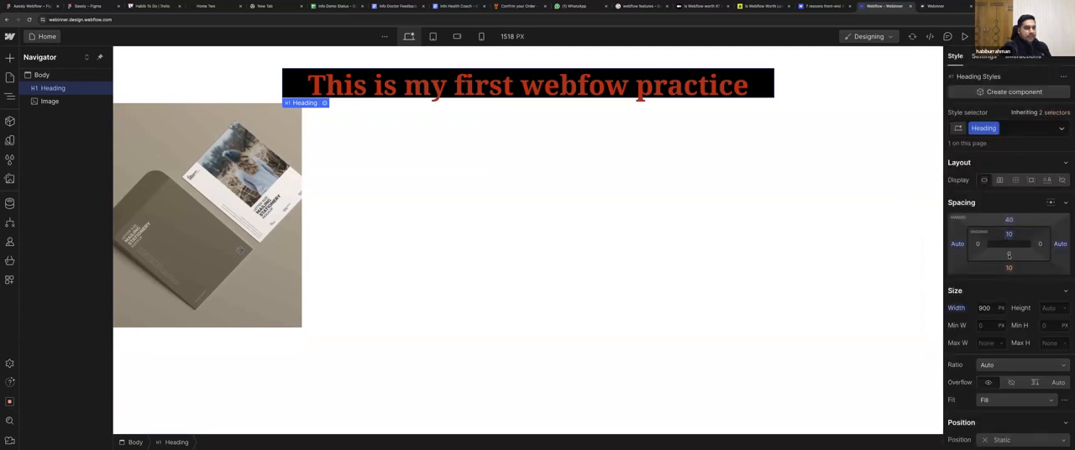
left_click(1009, 254)
left_click(995, 290)
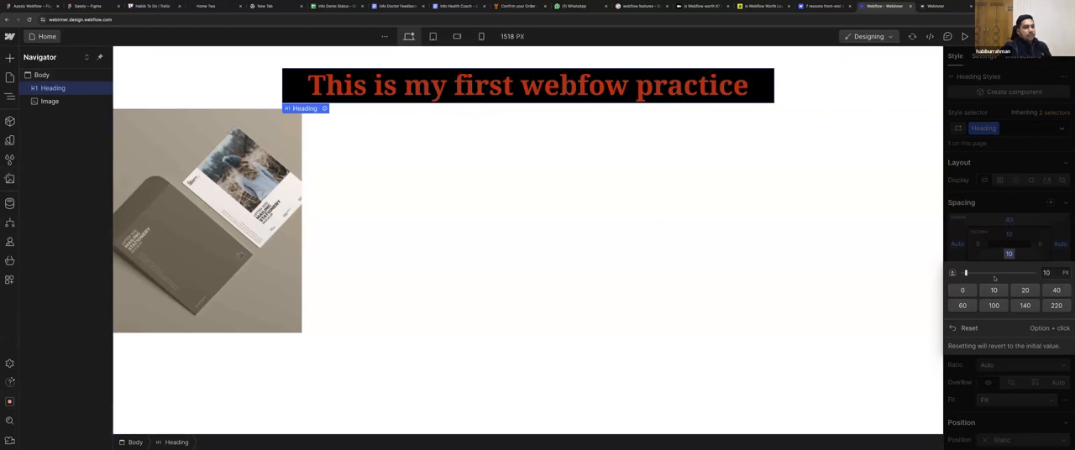
left_click(982, 252)
Round the heading's corners with a 10 px border radius and increase it to 15 px.
scroll(984, 269, "down", 5)
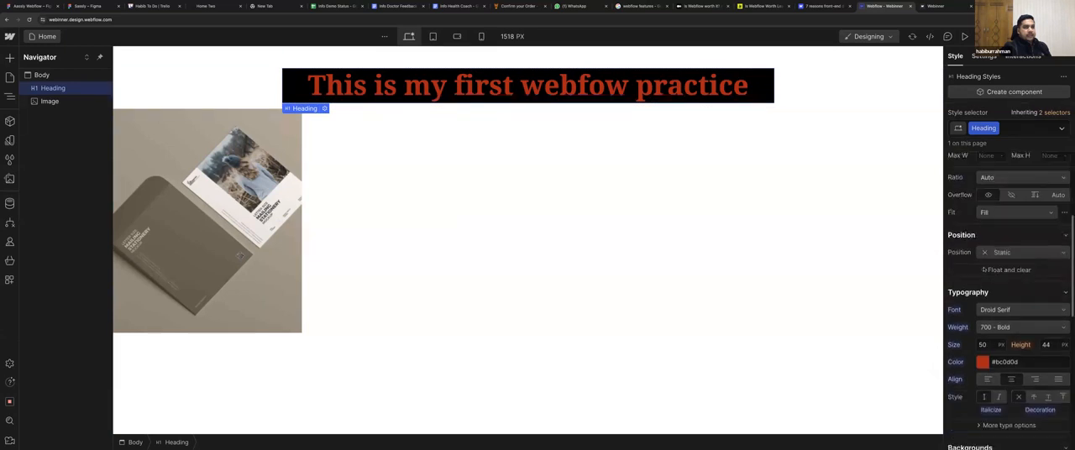
scroll(982, 269, "down", 2)
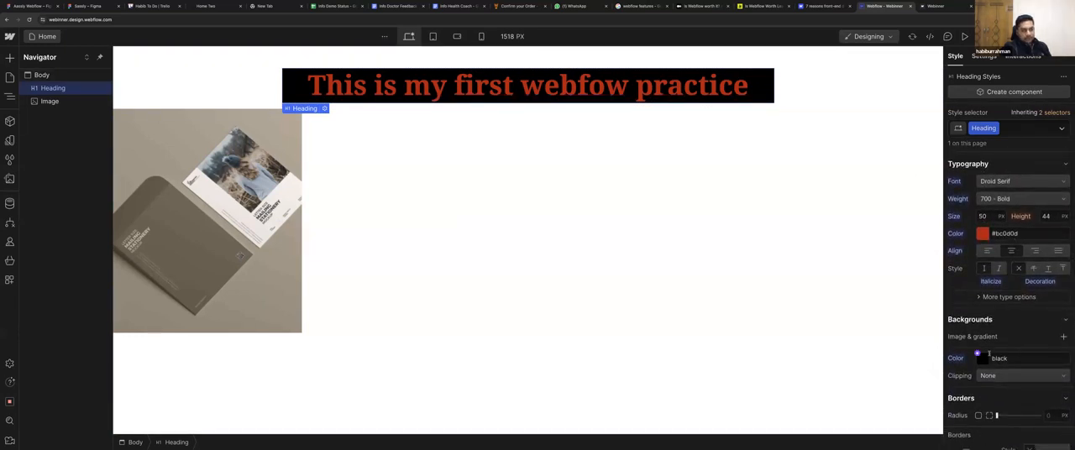
scroll(989, 355, "down", 2)
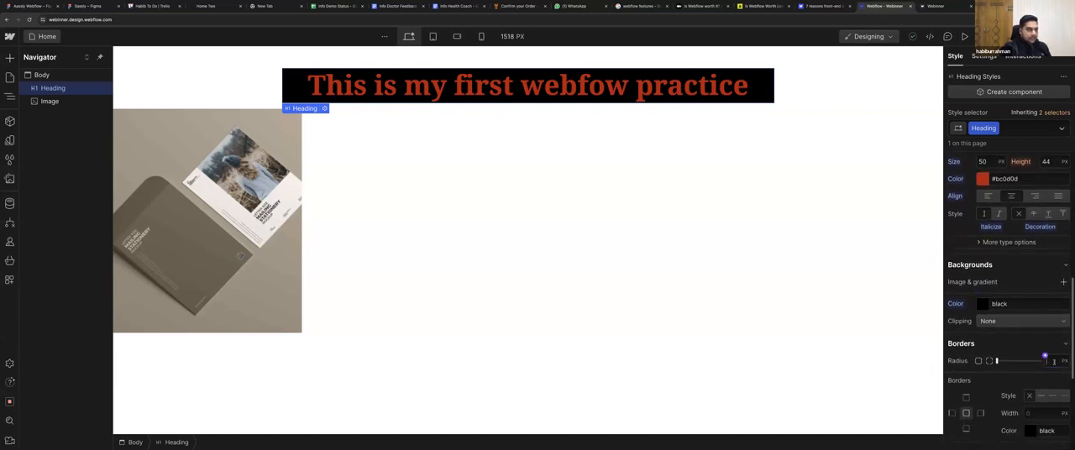
type("10px")
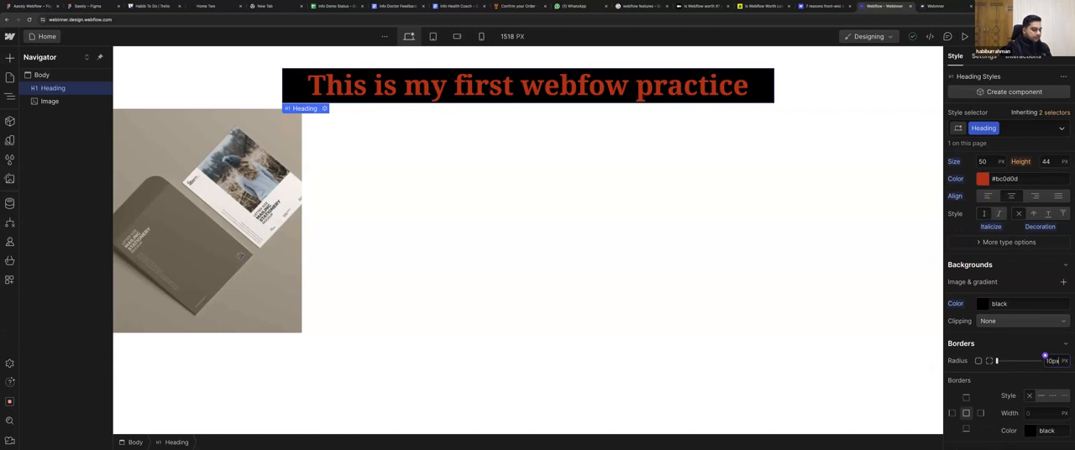
key("Return")
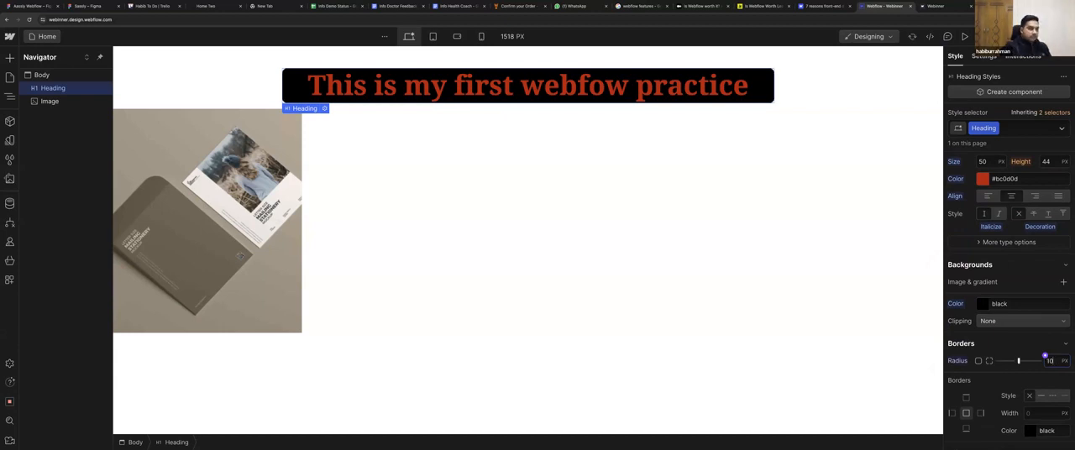
key("Up")
key("Up")
key("Up")
key("Up")
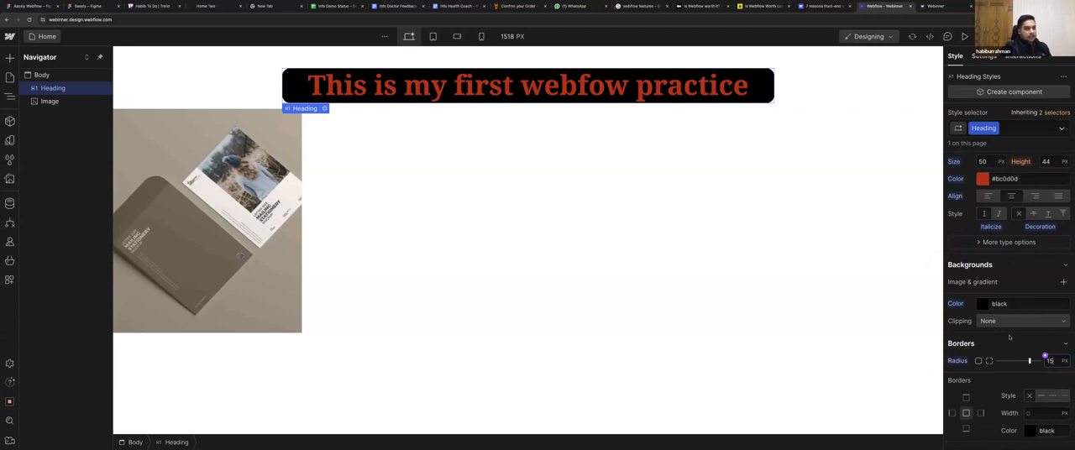
scroll(1010, 337, "down", 3)
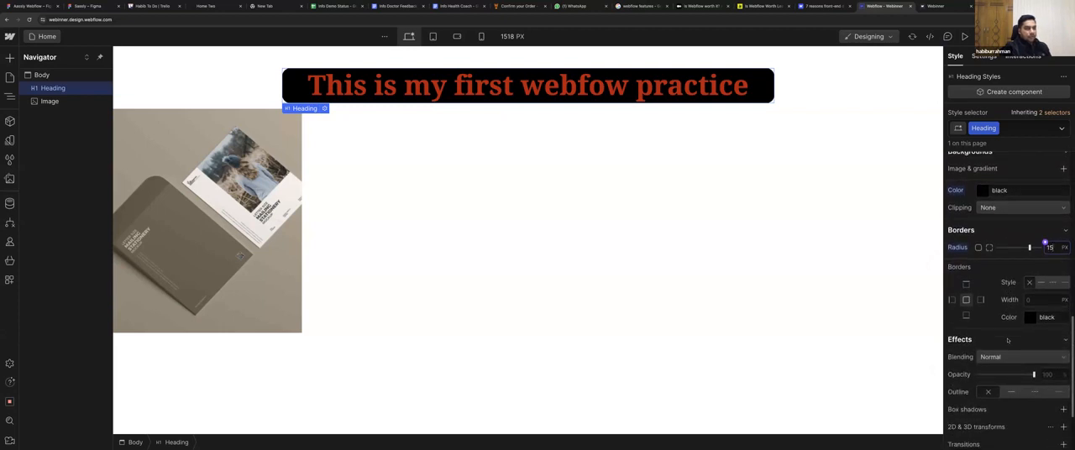
scroll(1008, 340, "down", 3)
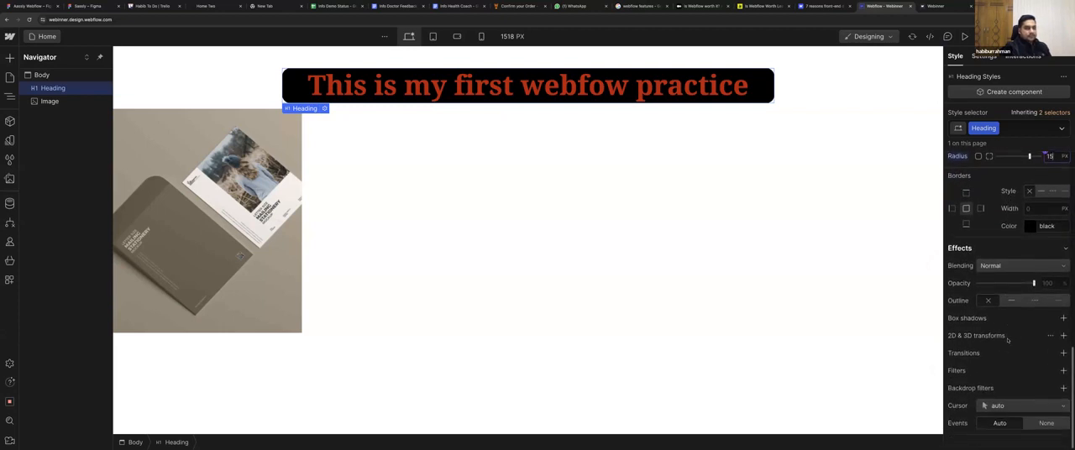
Select the page body and review its style settings from backgrounds and typography up to layout.
scroll(1008, 340, "up", 5)
left_click(614, 260)
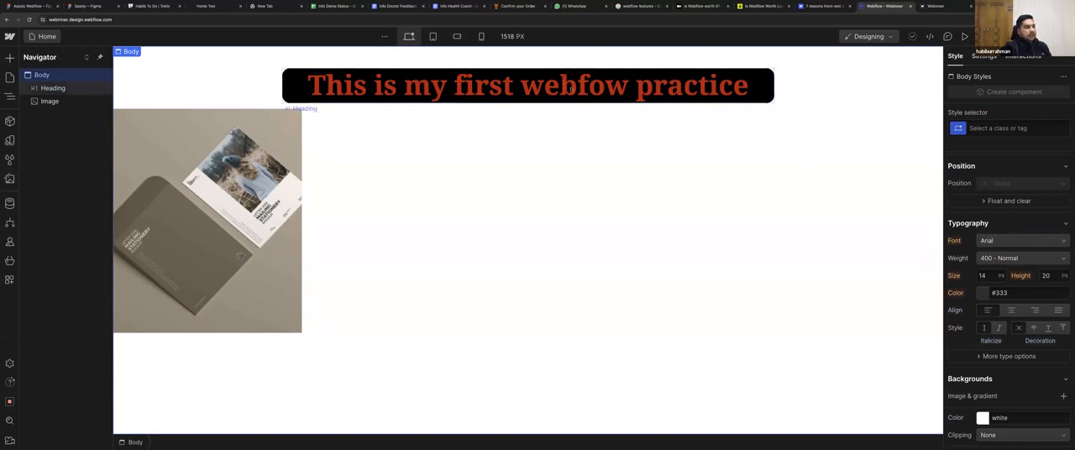
scroll(995, 237, "up", 4)
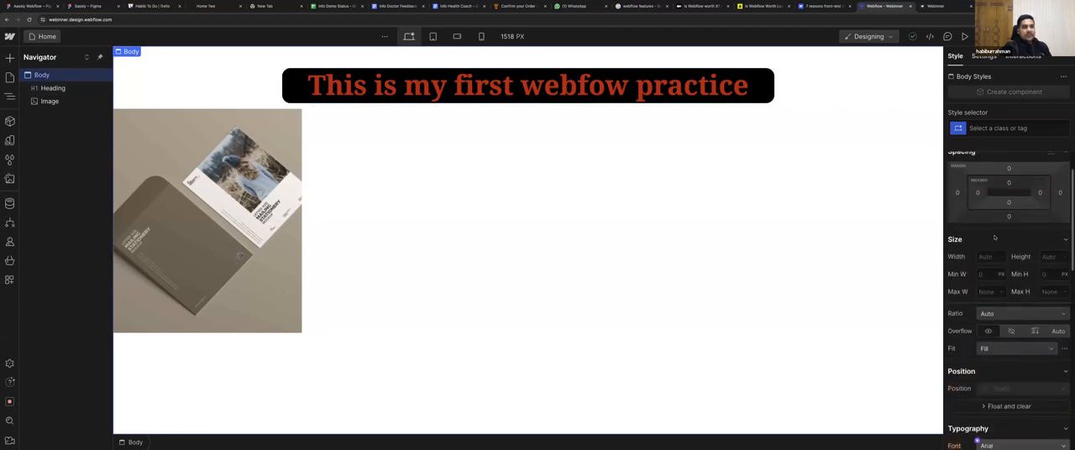
scroll(994, 237, "up", 2)
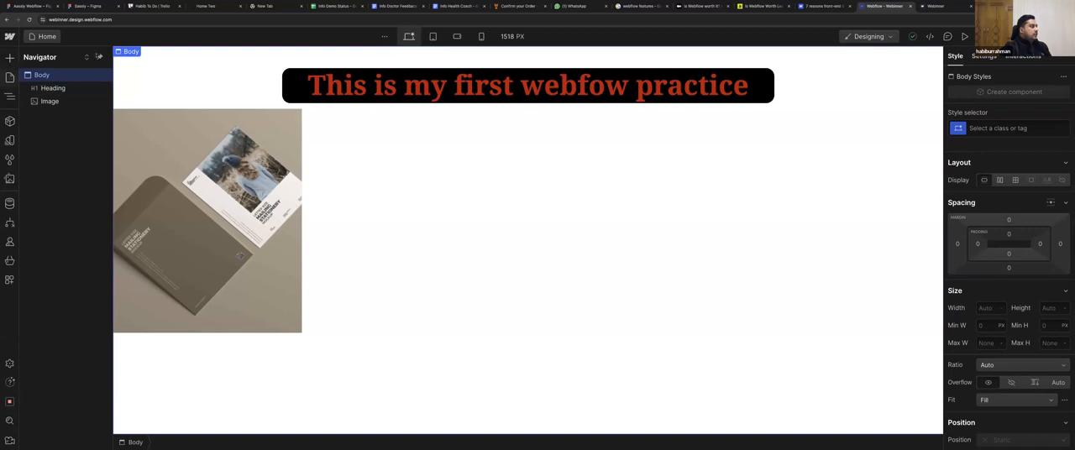
mouse_move(508, 2)
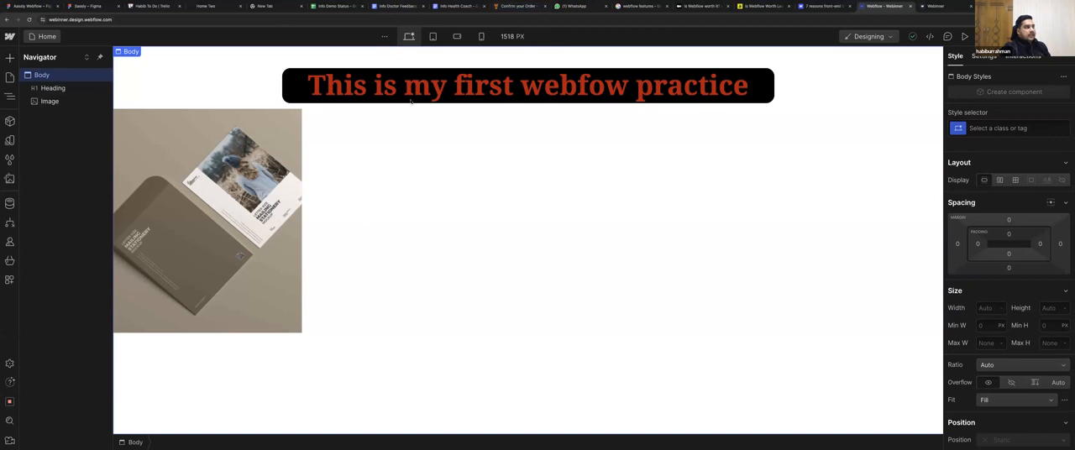
Leave the Designer for the Webflow dashboard and open the published Webflow Crash Course site.
left_click(10, 36)
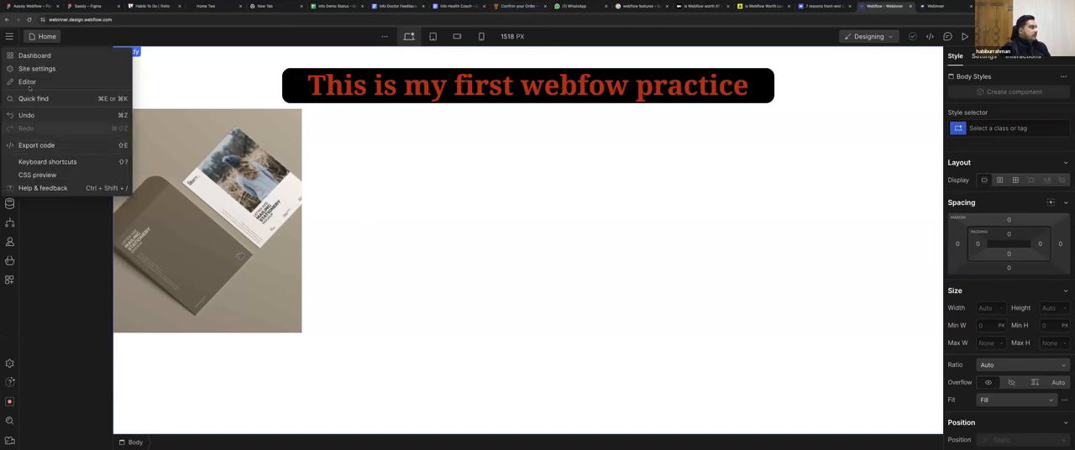
left_click(25, 55)
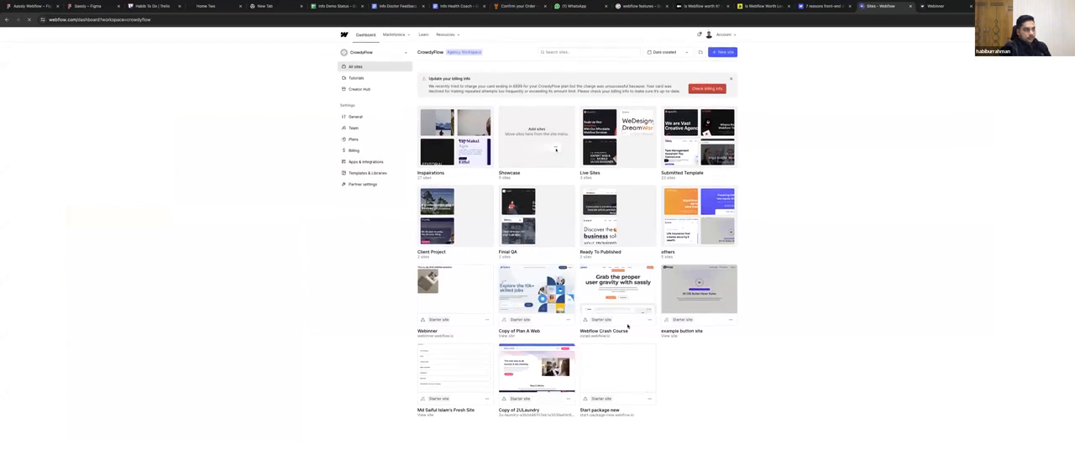
left_click(598, 336)
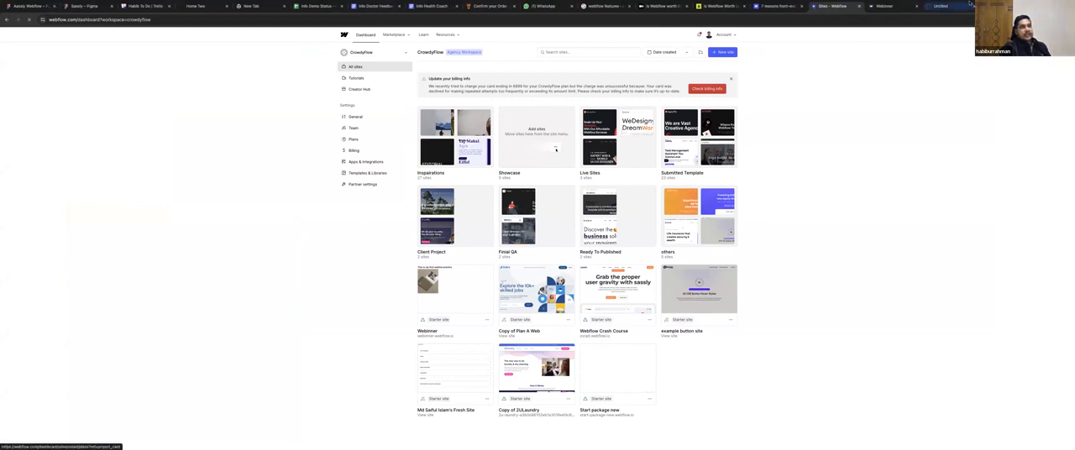
left_click(938, 6)
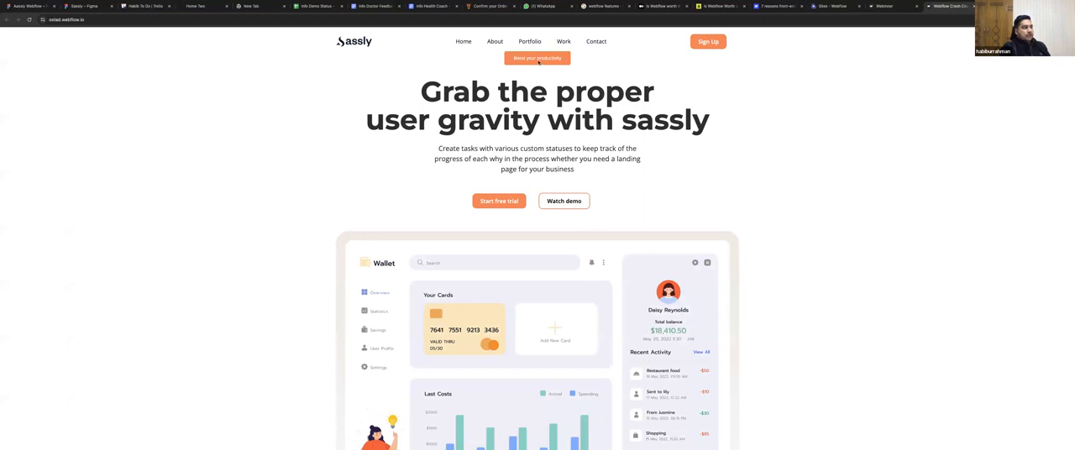
Look through the published Sassly landing page, from the navigation and hero to the feature cards.
scroll(649, 196, "down", 5)
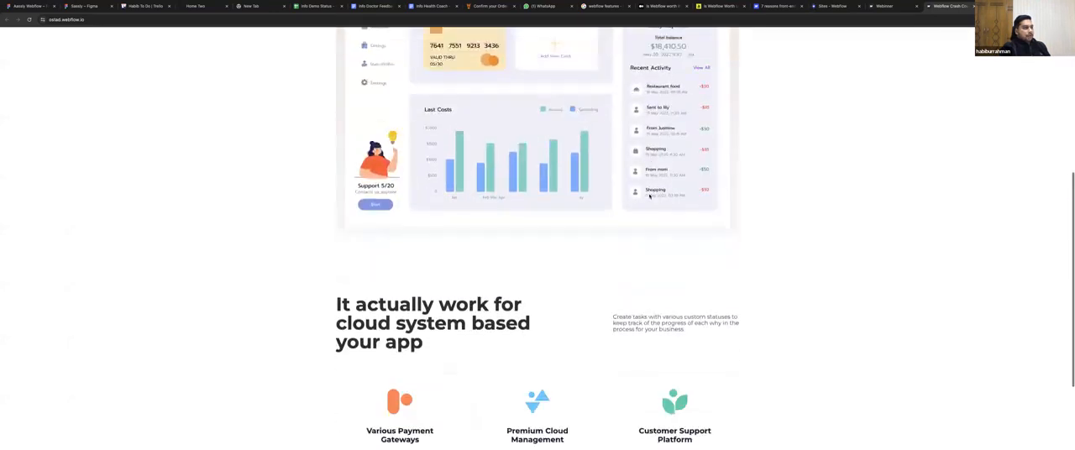
scroll(649, 195, "down", 2)
scroll(650, 195, "down", 1)
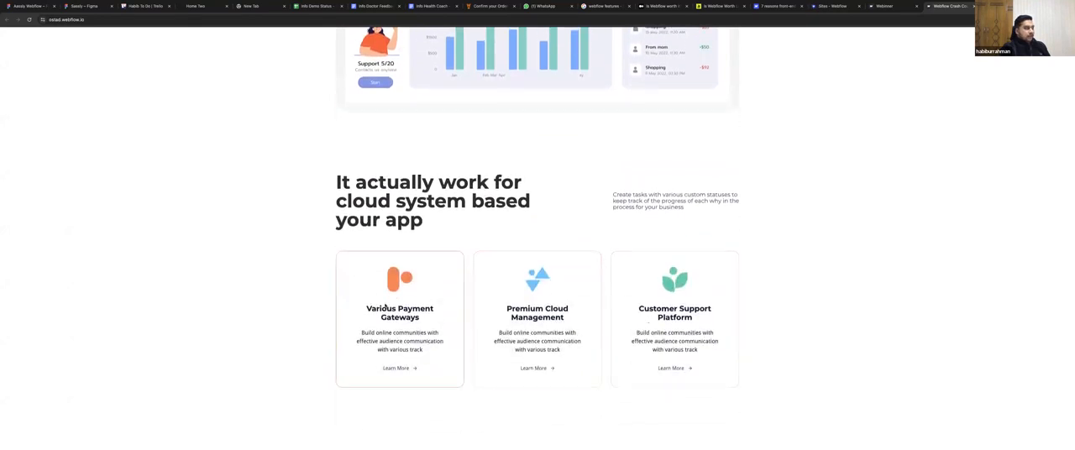
scroll(385, 308, "up", 6)
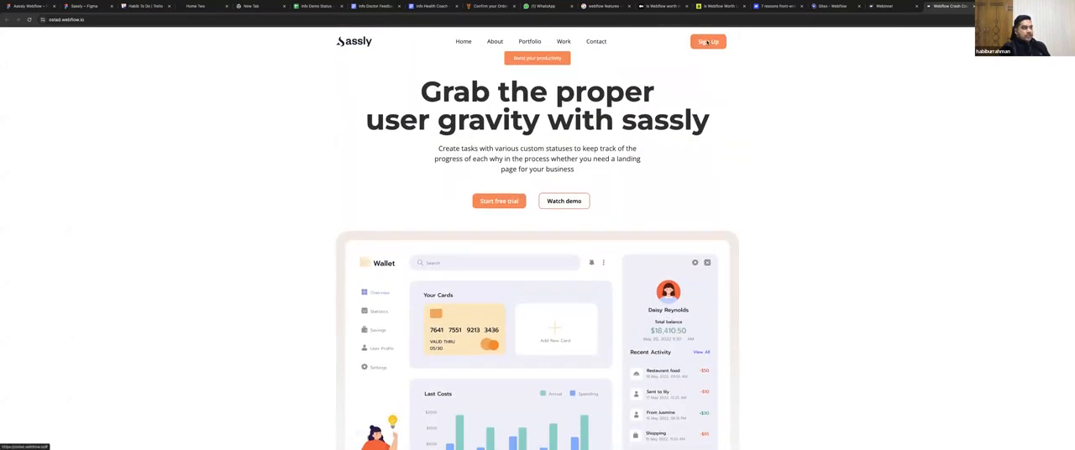
scroll(492, 249, "down", 1)
scroll(492, 250, "down", 3)
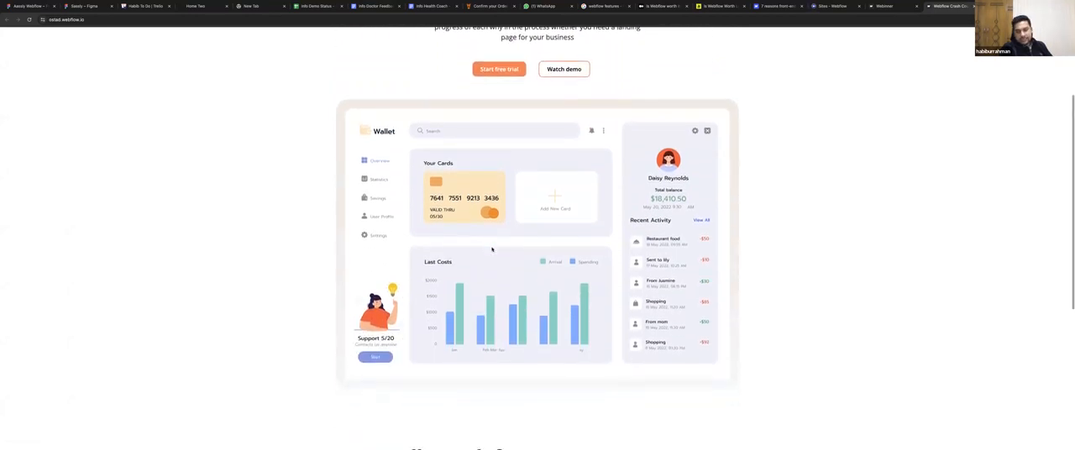
scroll(492, 249, "down", 6)
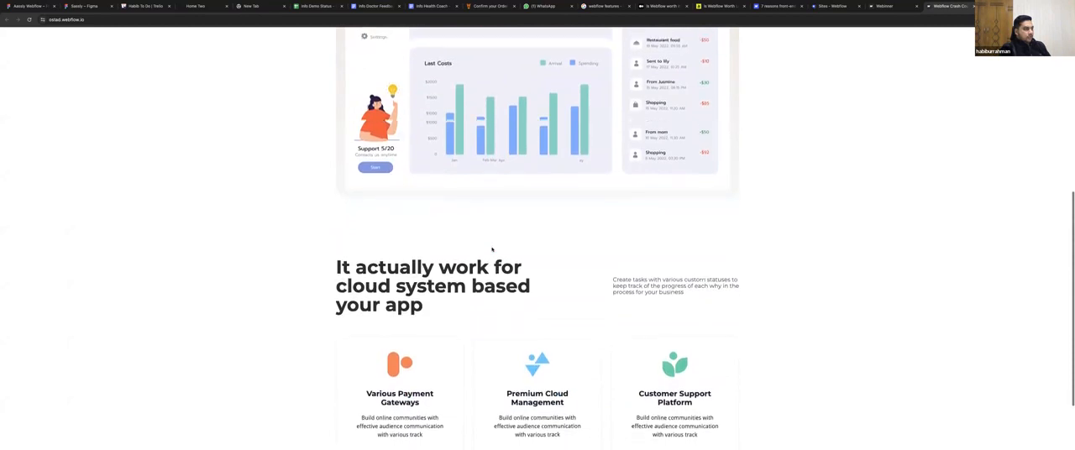
scroll(617, 124, "up", 10)
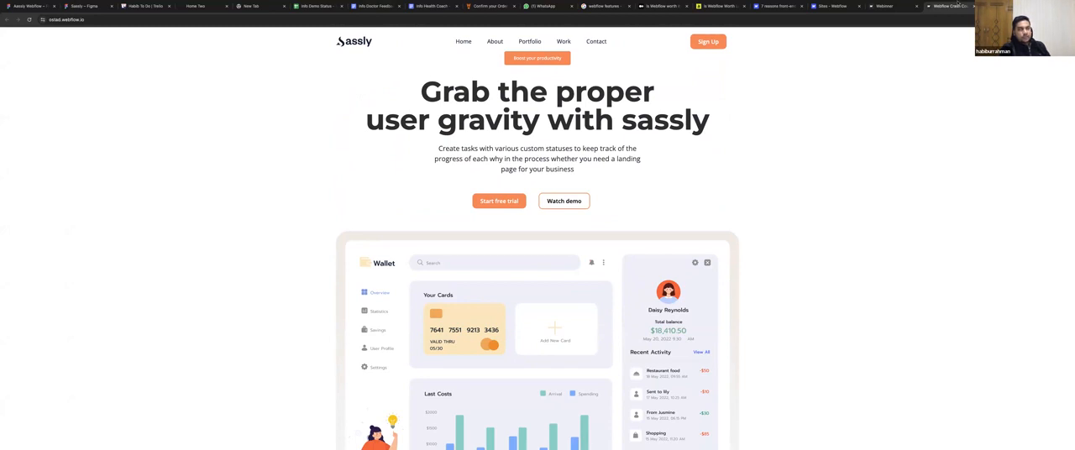
Inspect the landing page with the browser's developer tools and preview its sections in the responsive device view.
right_click(733, 84)
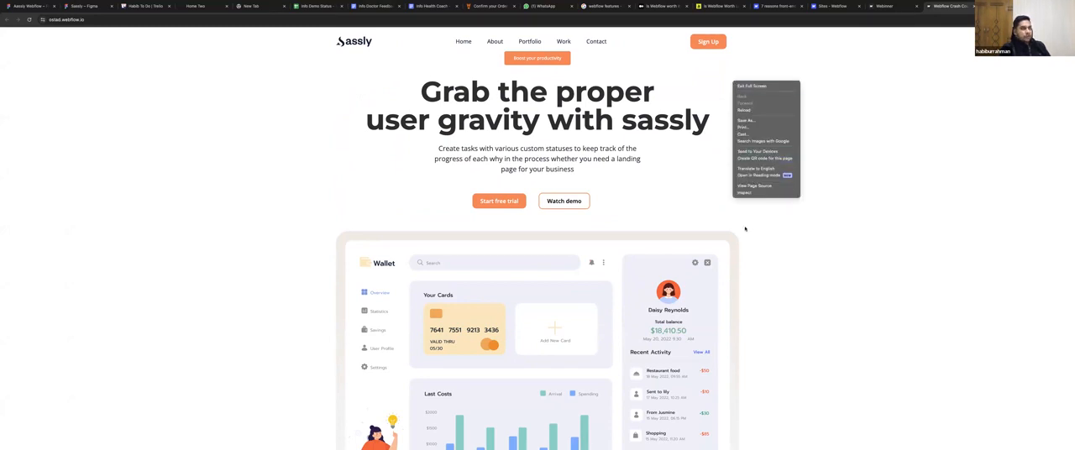
left_click(756, 194)
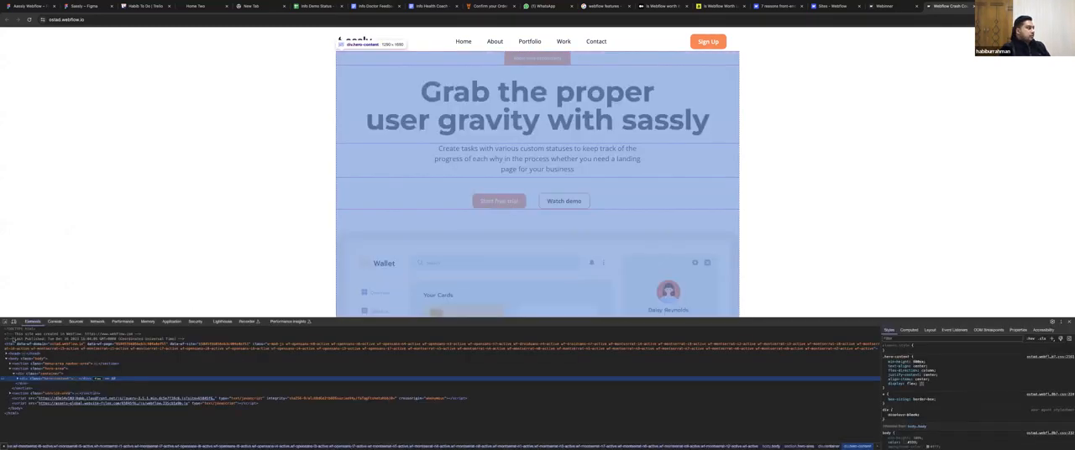
key("ctrl+shift+m")
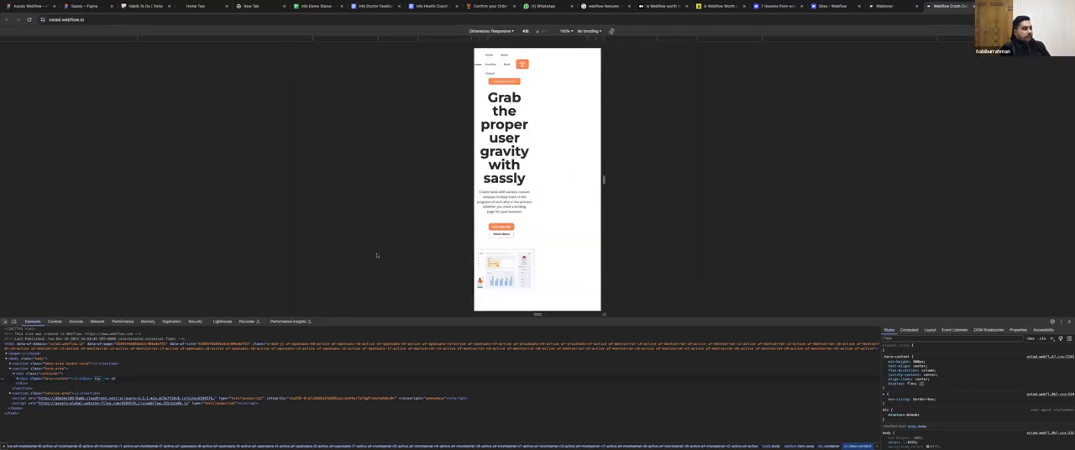
scroll(376, 255, "down", 6)
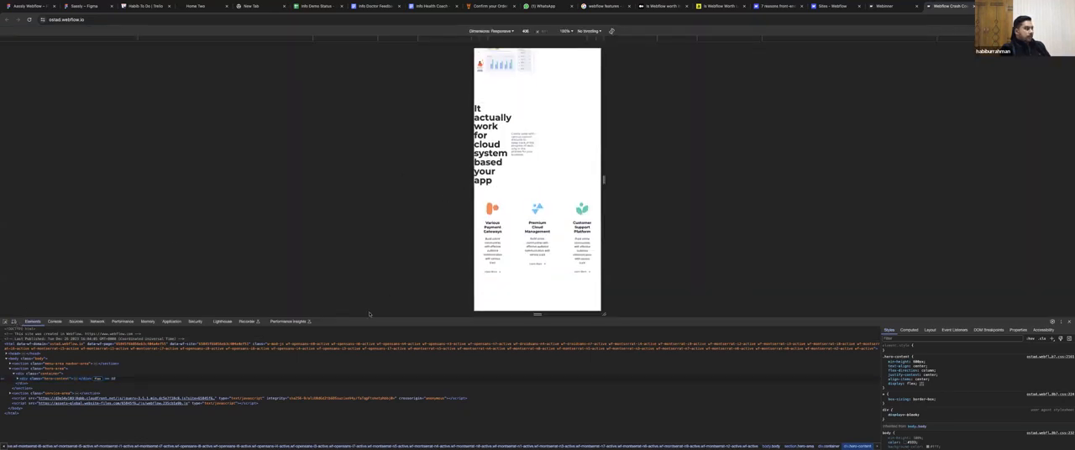
Return the landing page to its desktop view and close the developer tools.
left_click(13, 322)
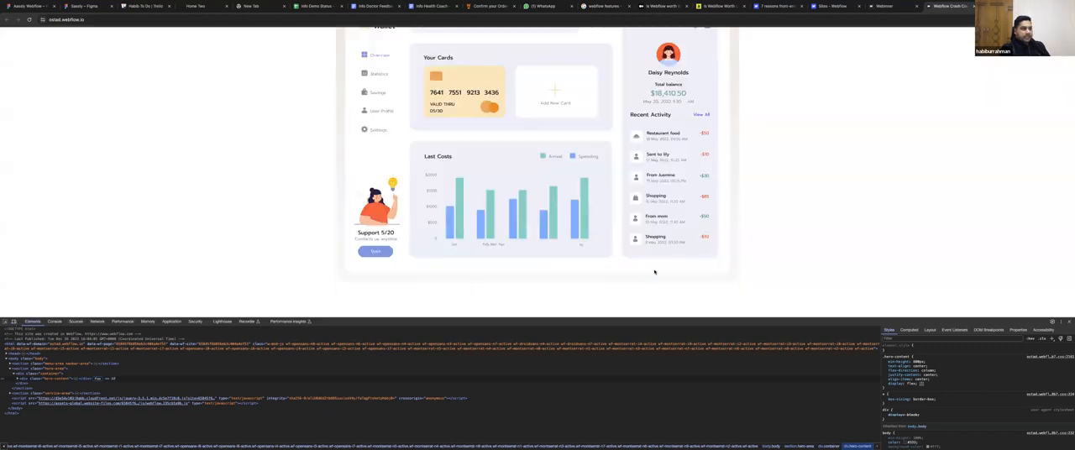
scroll(654, 273, "up", 5)
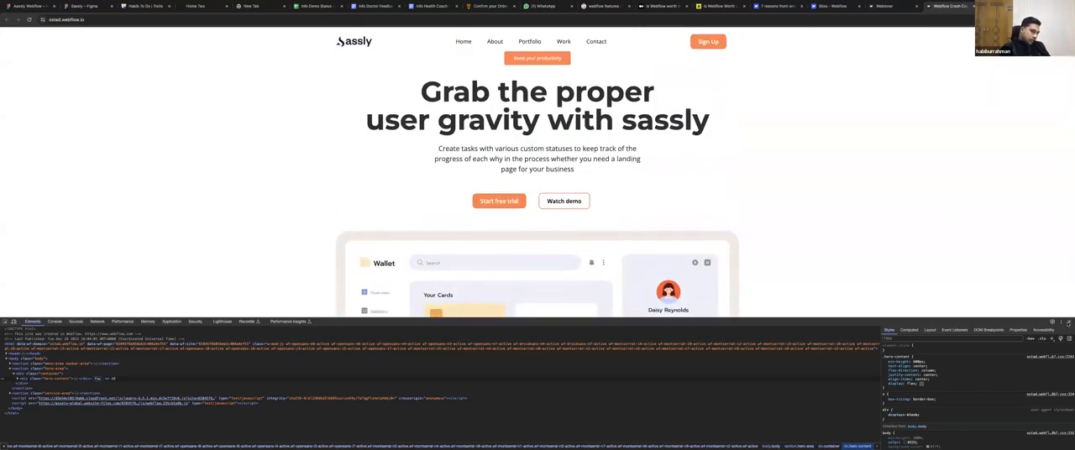
left_click(1069, 321)
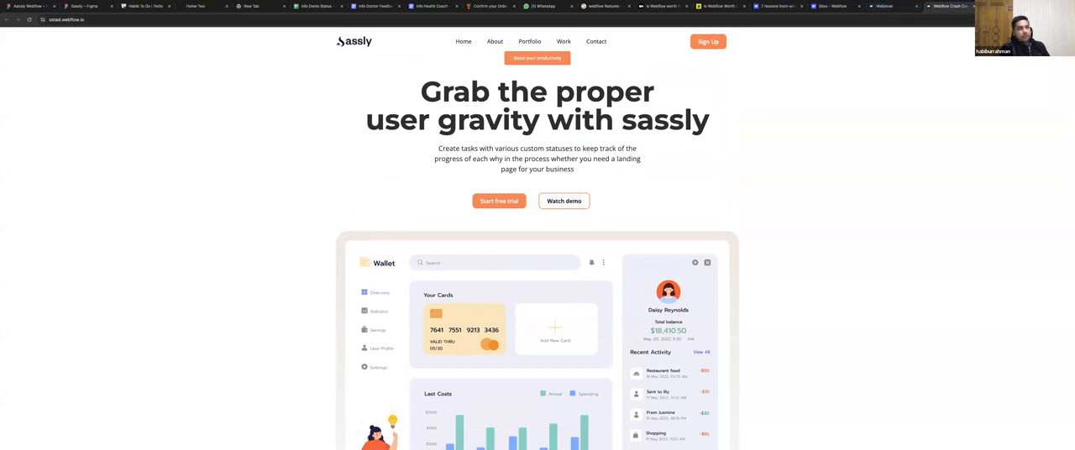
Compare the published Webinner practice page with the finished Sassly landing page.
key("ctrl+t")
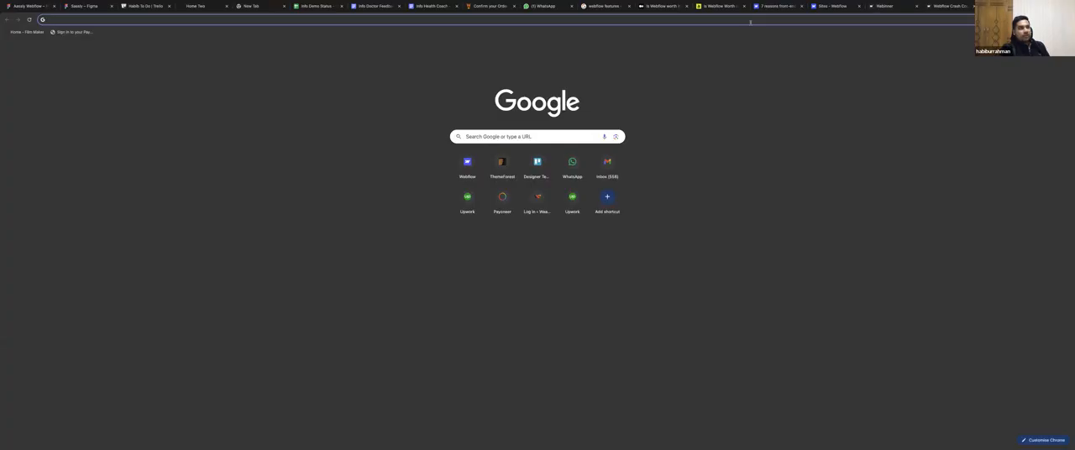
left_click(890, 5)
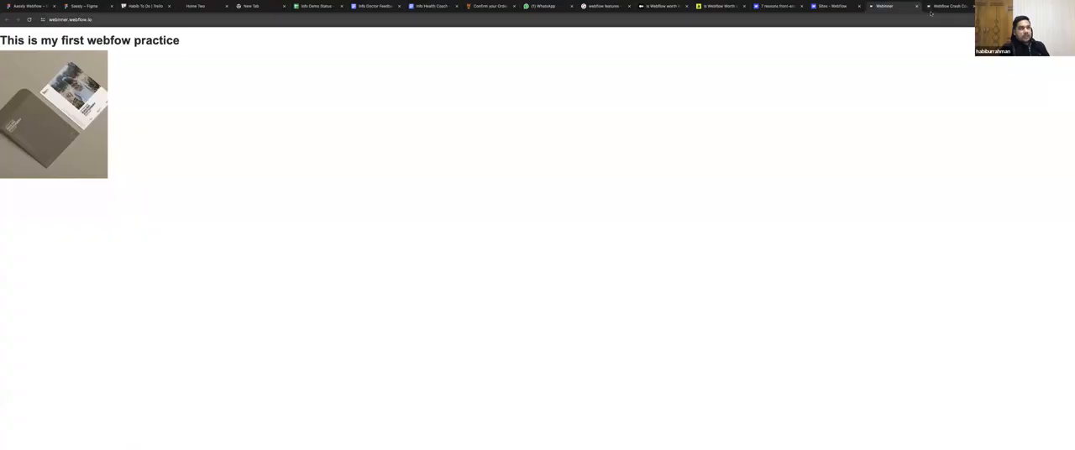
left_click(947, 6)
scroll(595, 215, "down", 3)
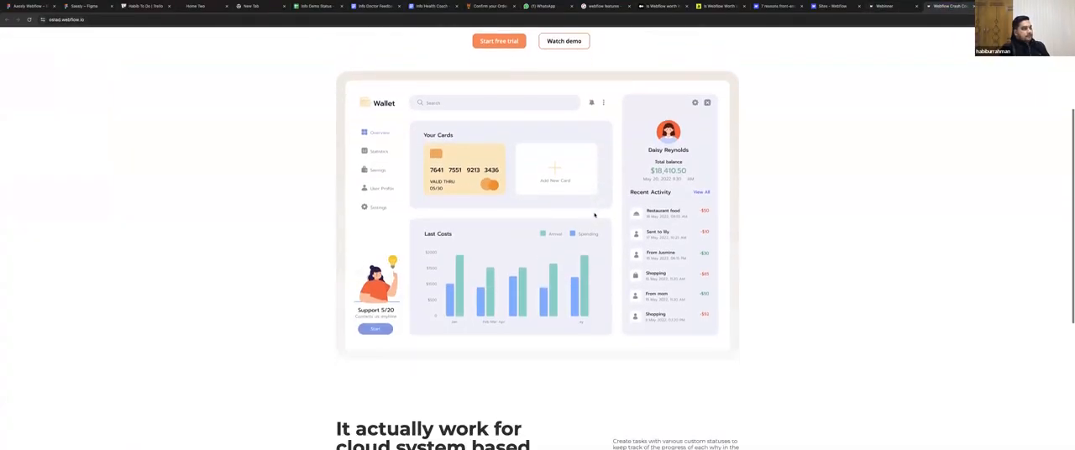
scroll(595, 215, "up", 3)
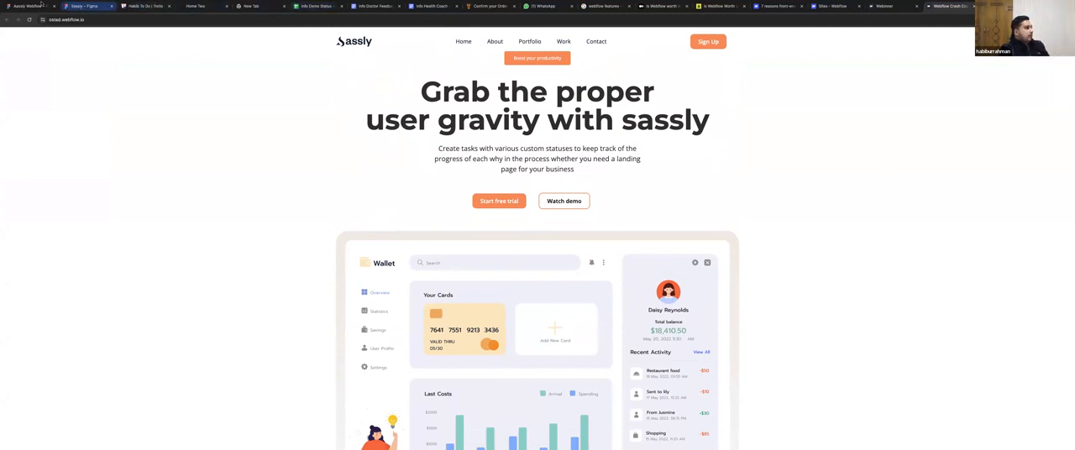
Switch to the Sassly file in Figma and look over its different home page designs.
left_click(84, 6)
scroll(520, 197, "right", 3)
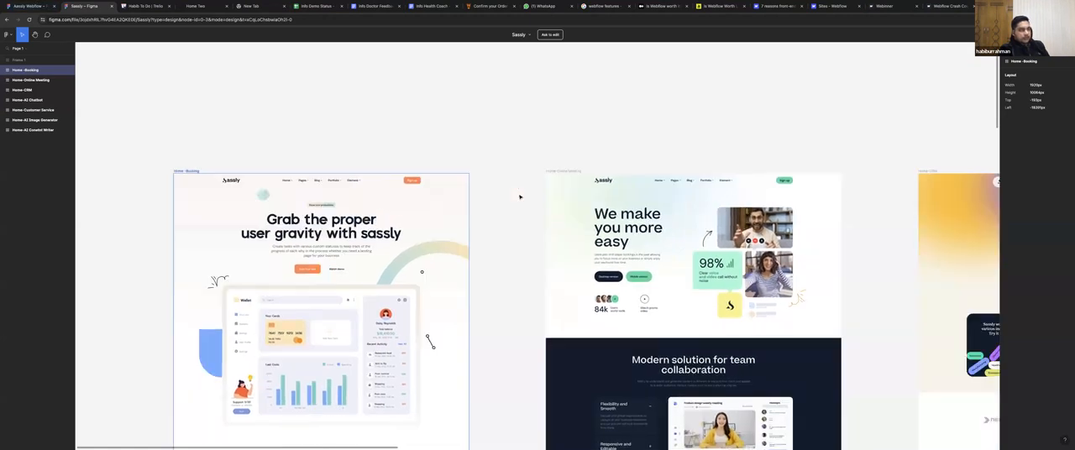
scroll(520, 197, "right", 10)
scroll(520, 197, "down", 10)
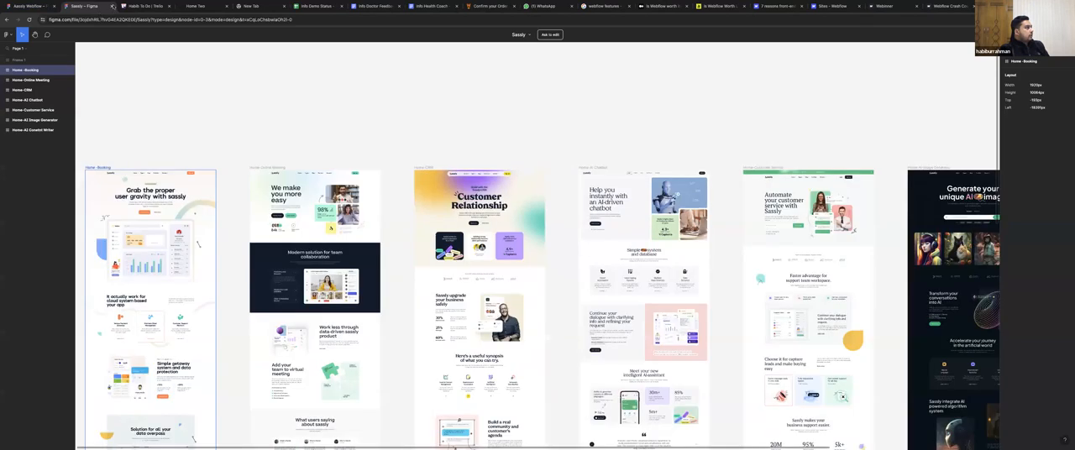
scroll(448, 242, "left", 1)
scroll(448, 242, "down", 1)
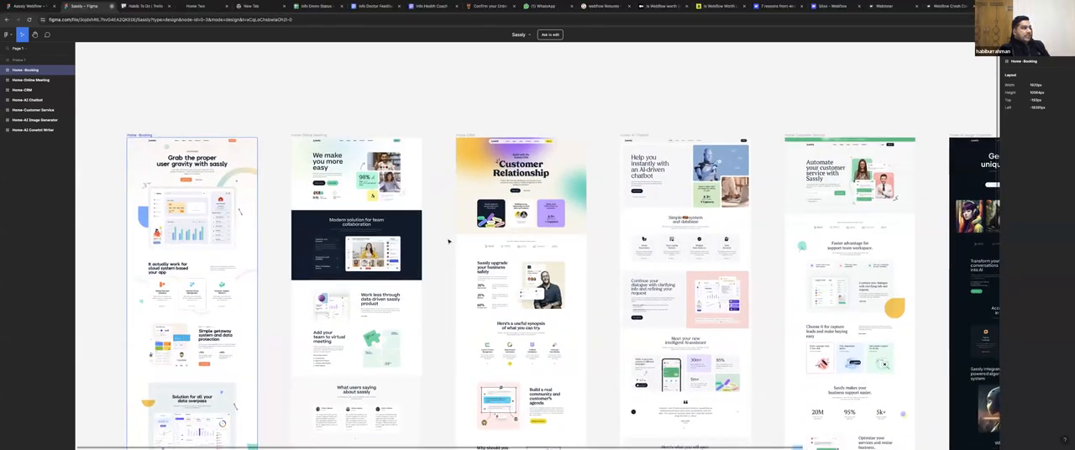
Close the Sassly file and review the Home-Booking design in the Aassiy Webflow Figma file up to its hero section.
key("super+w")
key("ctrl+shift+Tab")
scroll(449, 242, "up", 2)
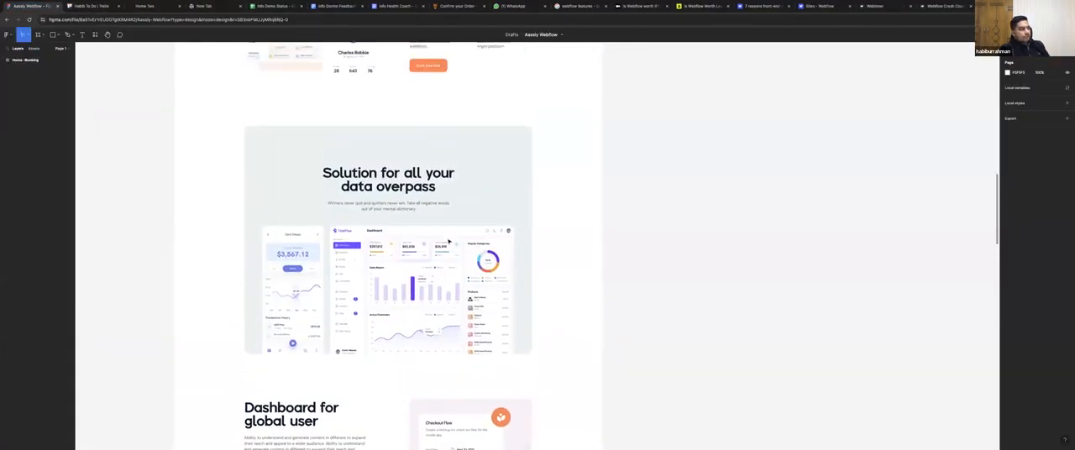
scroll(449, 242, "up", 10)
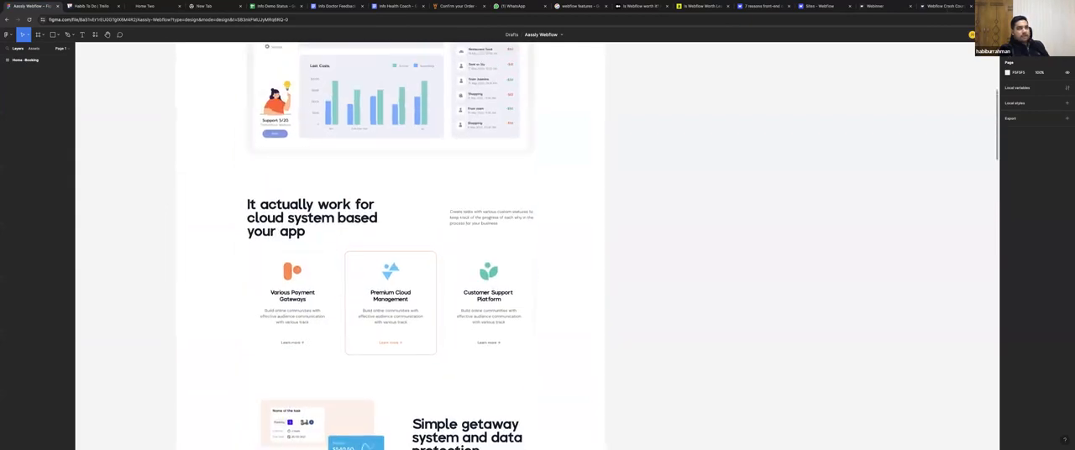
scroll(430, 125, "up", 4)
Turn on Dev Mode and inspect the typography code of the hero heading "Grab the proper user gravity with sassly".
key("shift+d")
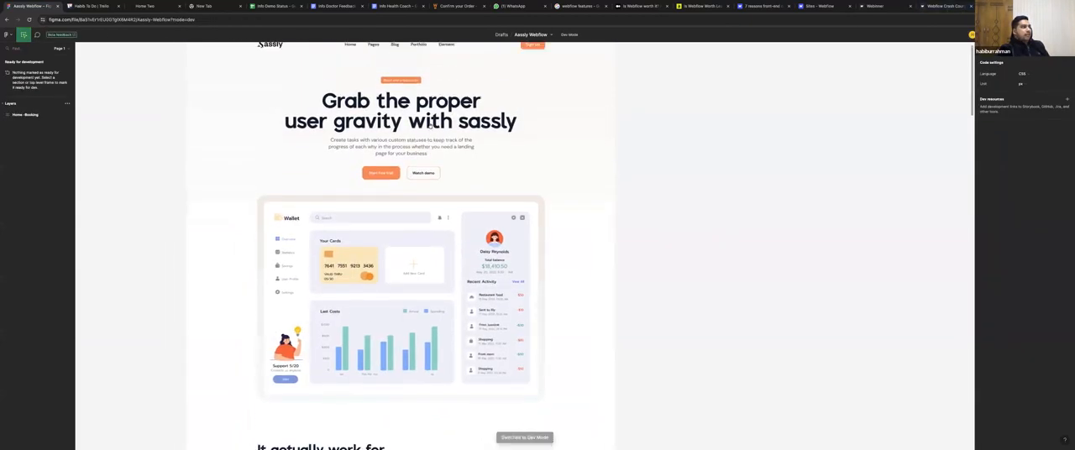
scroll(430, 125, "up", 4)
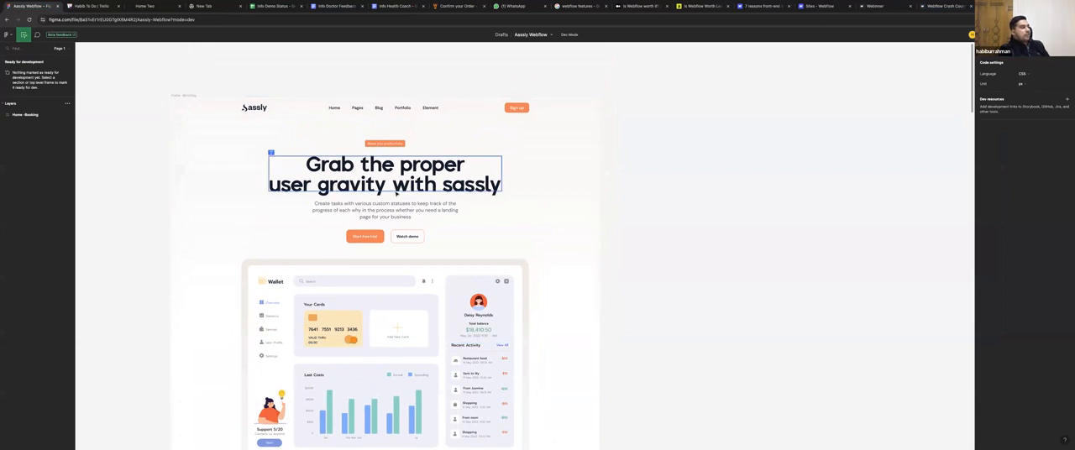
left_click(393, 176)
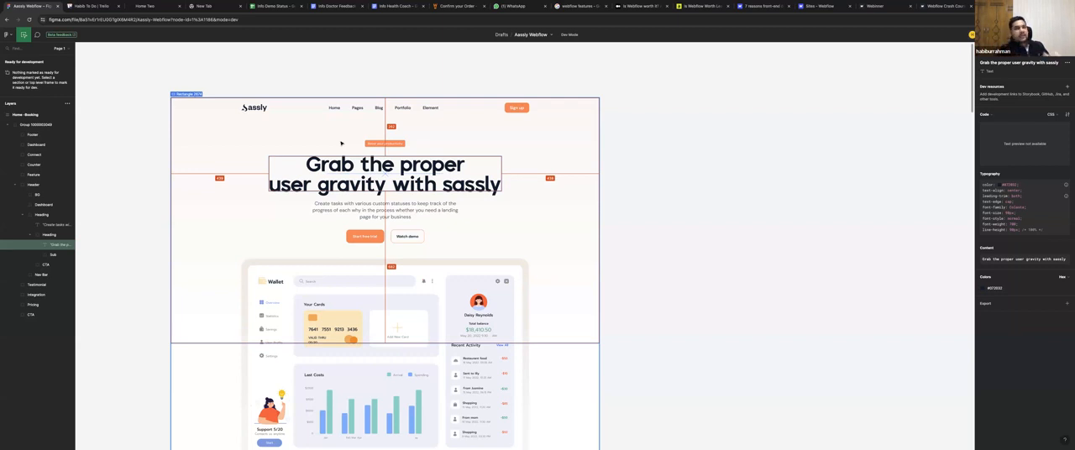
View the published Webflow Crash Course site again, and switch to the published Webinner page.
left_click(946, 6)
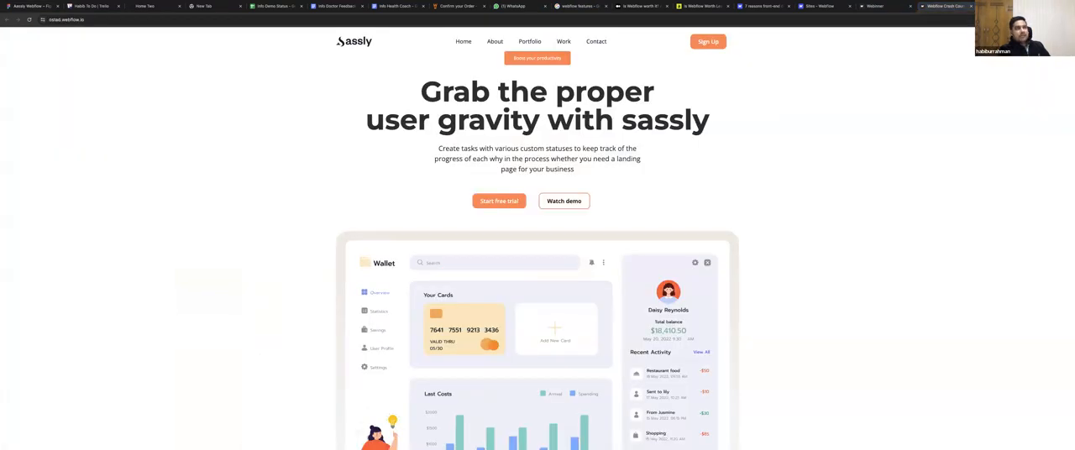
left_click(996, 7)
left_click(879, 8)
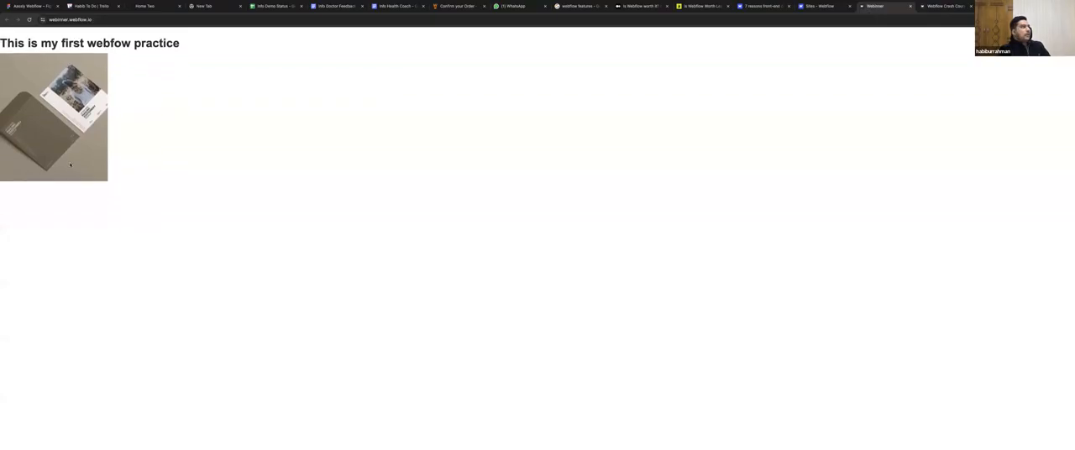
Compare the published Webinner page with the published Webflow Crash Course site, check the Webflow sites dashboard, and return to the Webinner page.
left_click(113, 19)
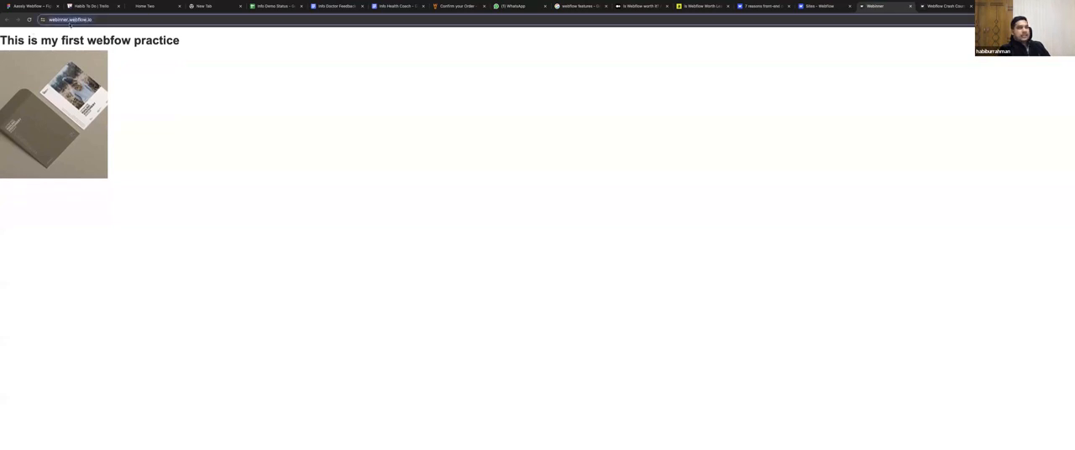
left_click(942, 6)
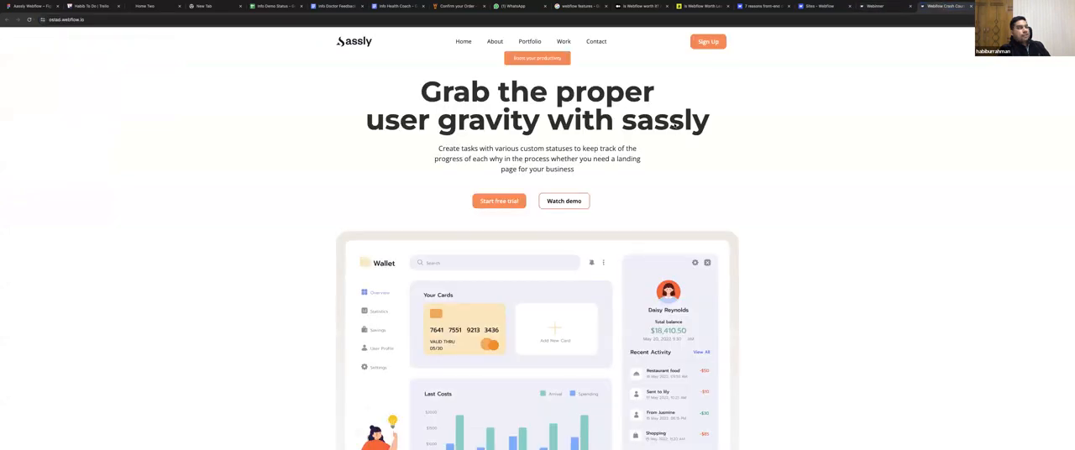
left_click(865, 5)
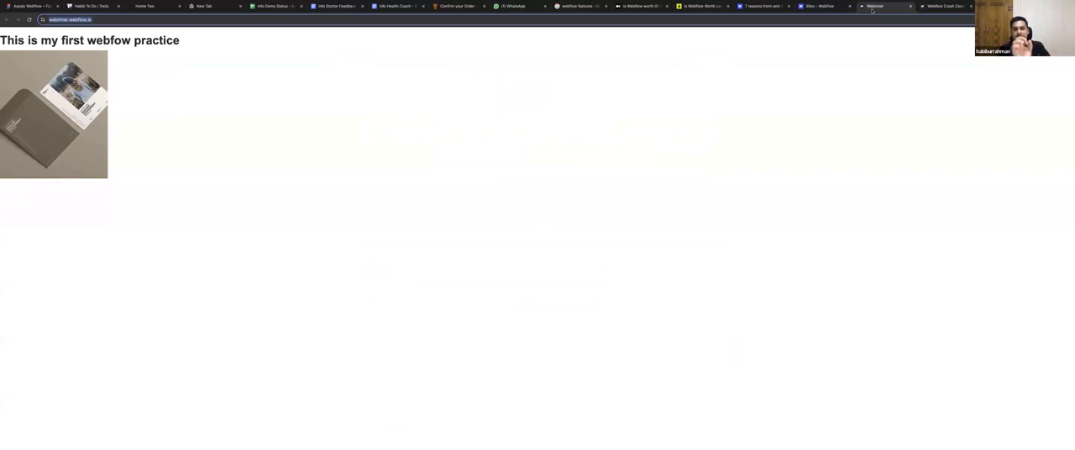
left_click(817, 7)
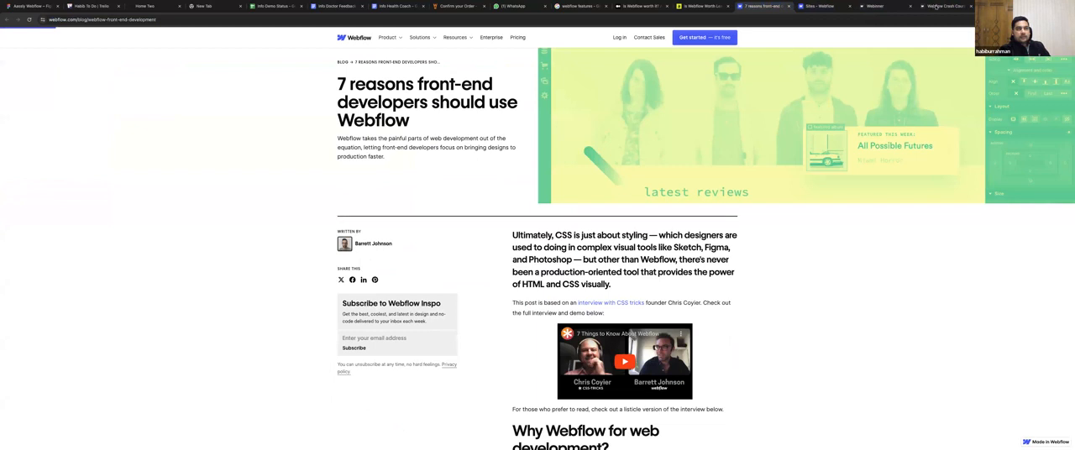
left_click(935, 6)
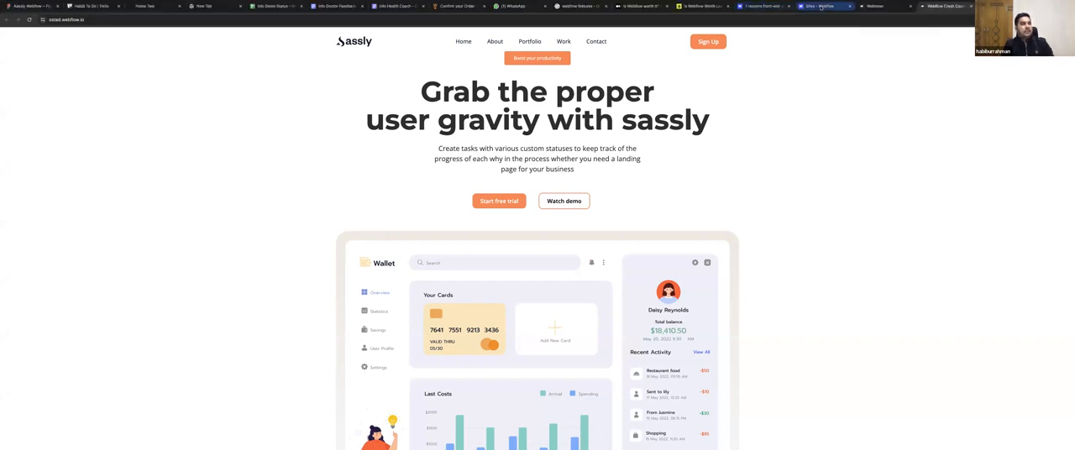
left_click(819, 6)
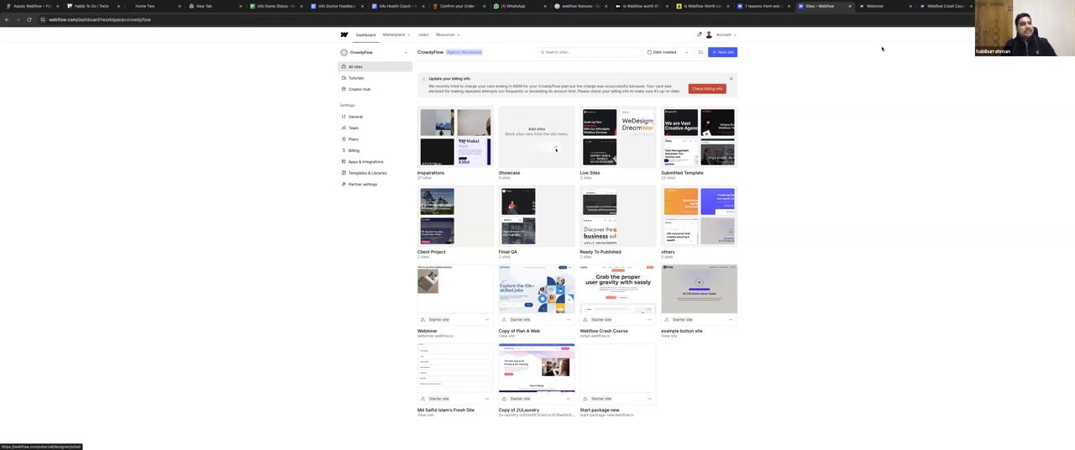
left_click(877, 6)
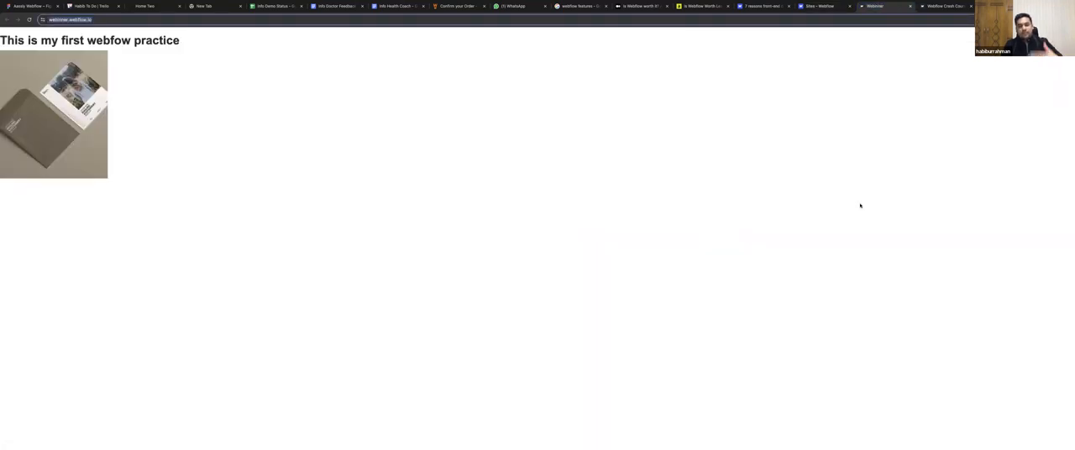